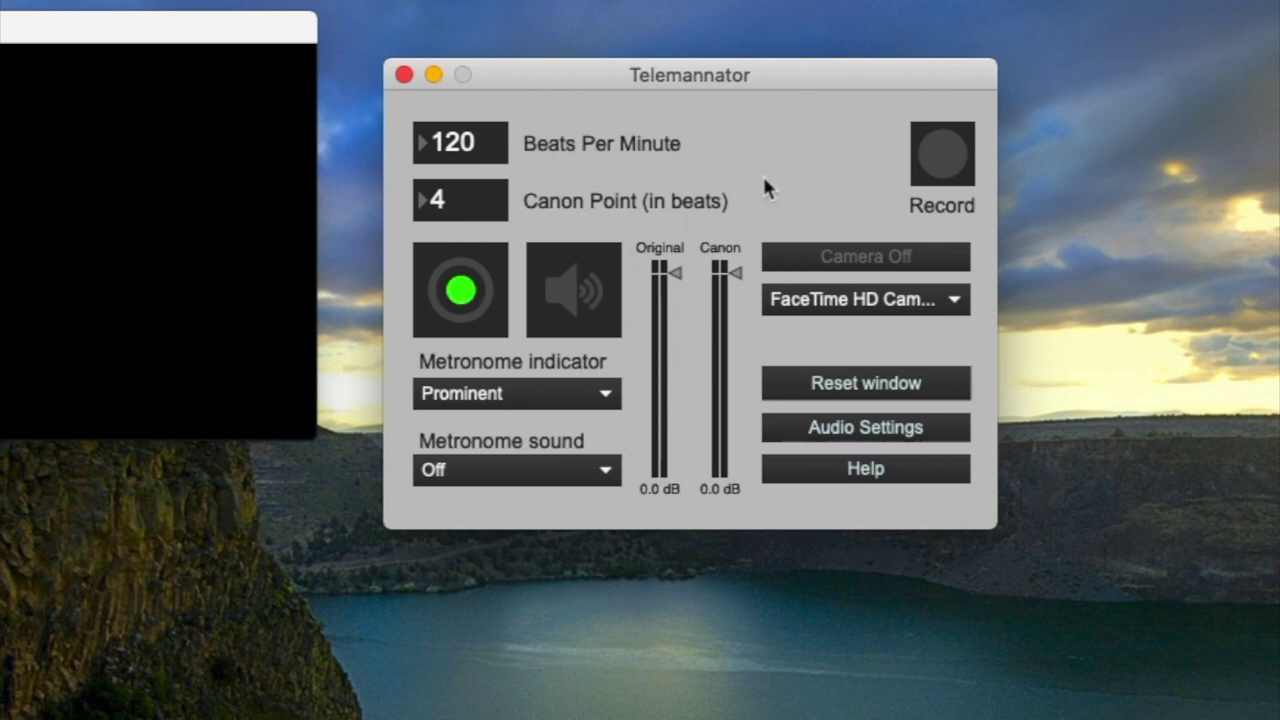
Lower Telemannator's tempo from 120 to 90 BPM, keeping the canon point at 4 beats
key("space")
key("space")
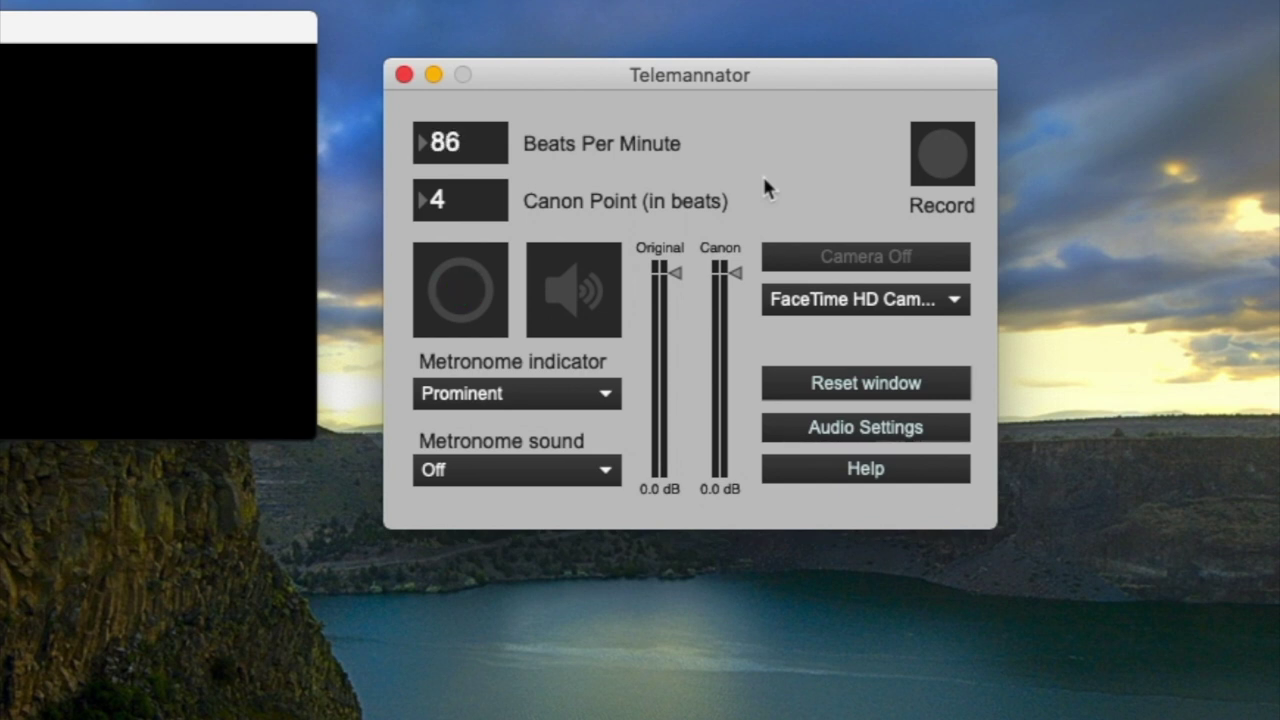
key("space")
key("space")
key("space")
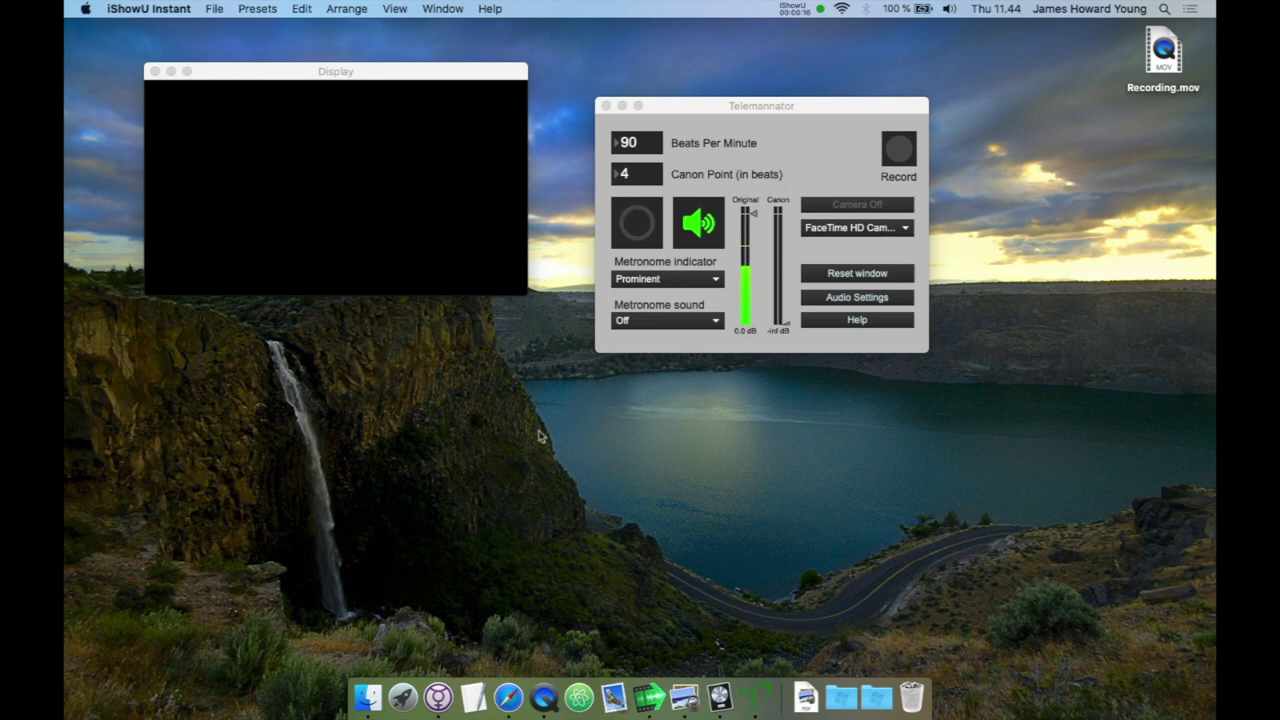
Create an empty Logic project with two audio tracks and maximise its window
key("super+Tab")
key("super+Tab")
key("super+Tab")
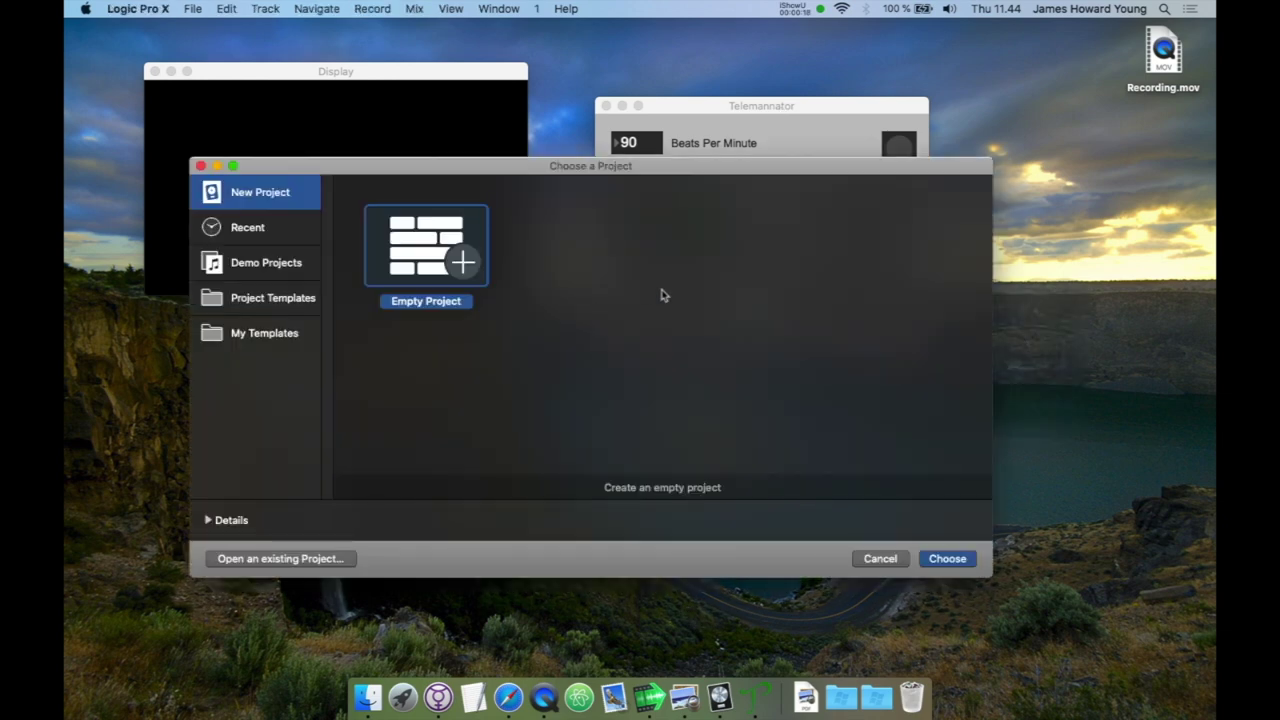
left_click(966, 558)
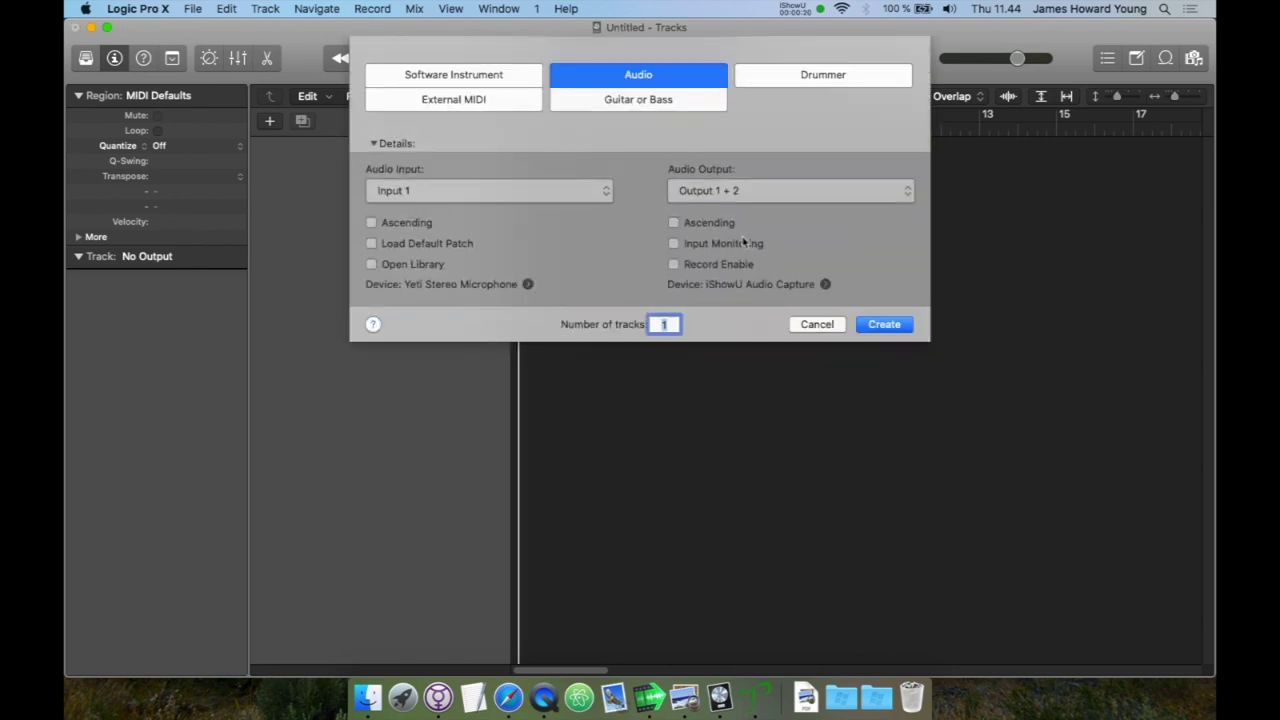
key("Return")
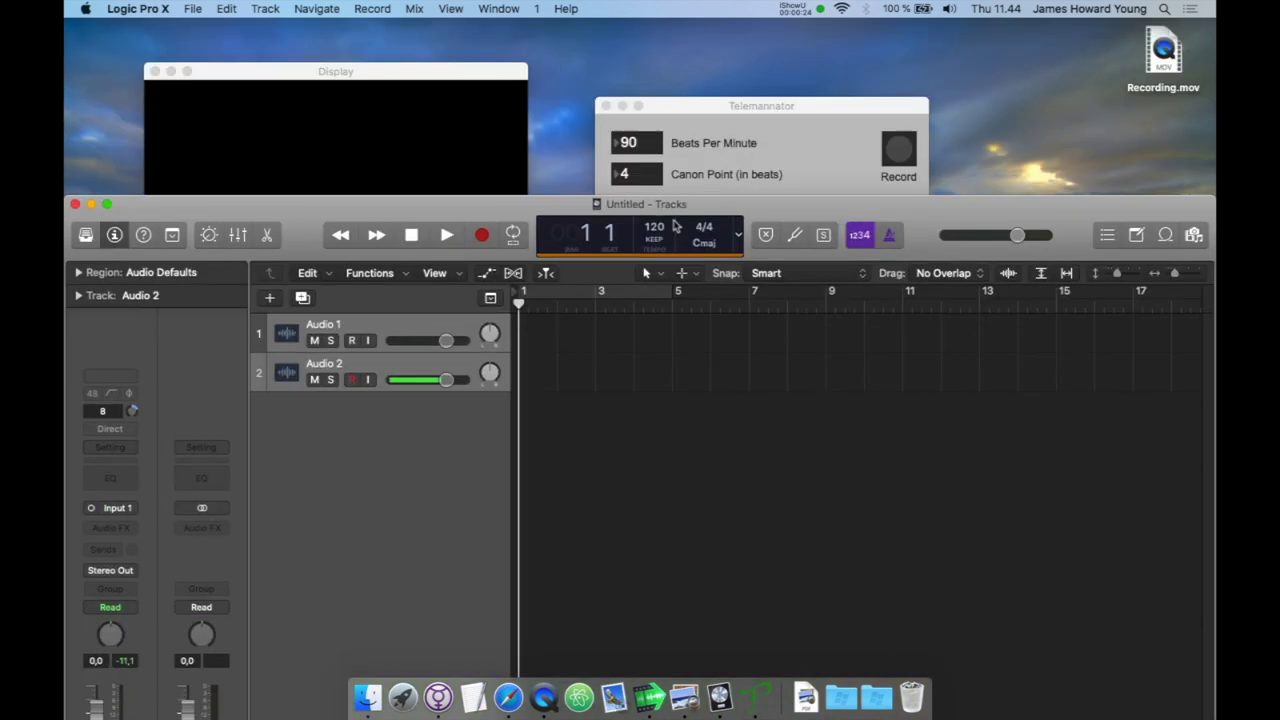
left_click_drag(680, 30, 676, 234)
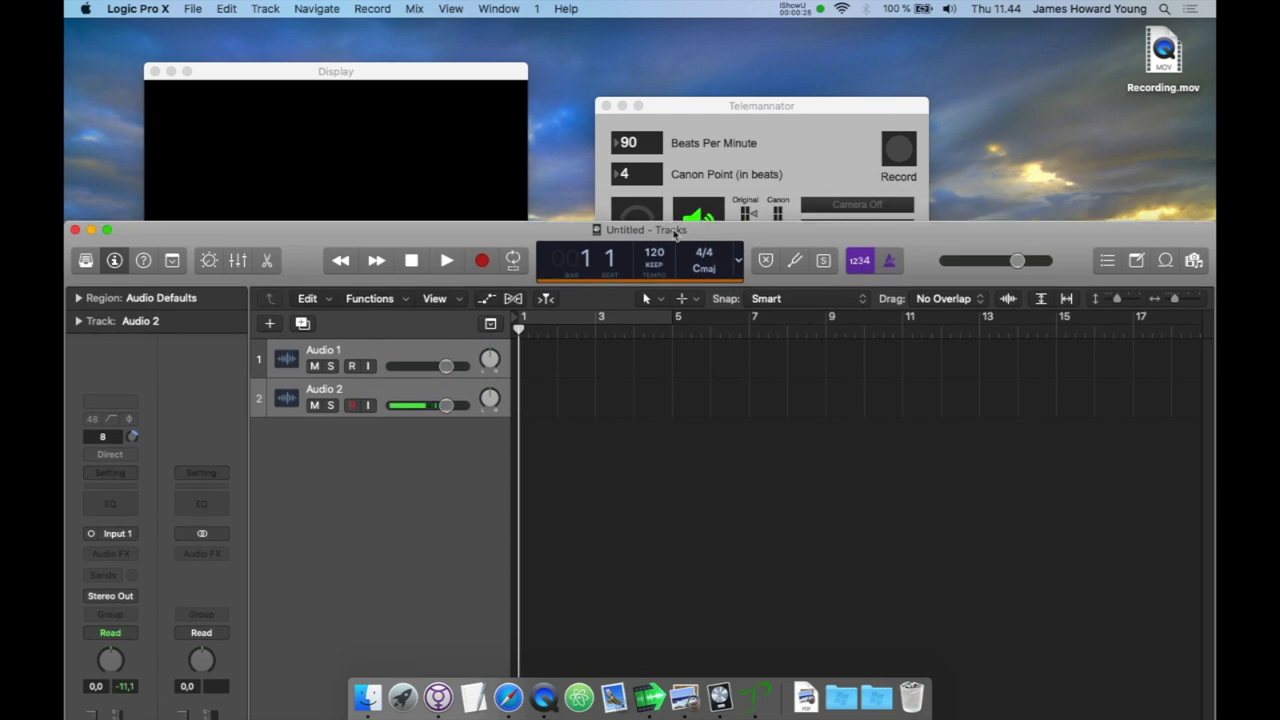
double_click(676, 230)
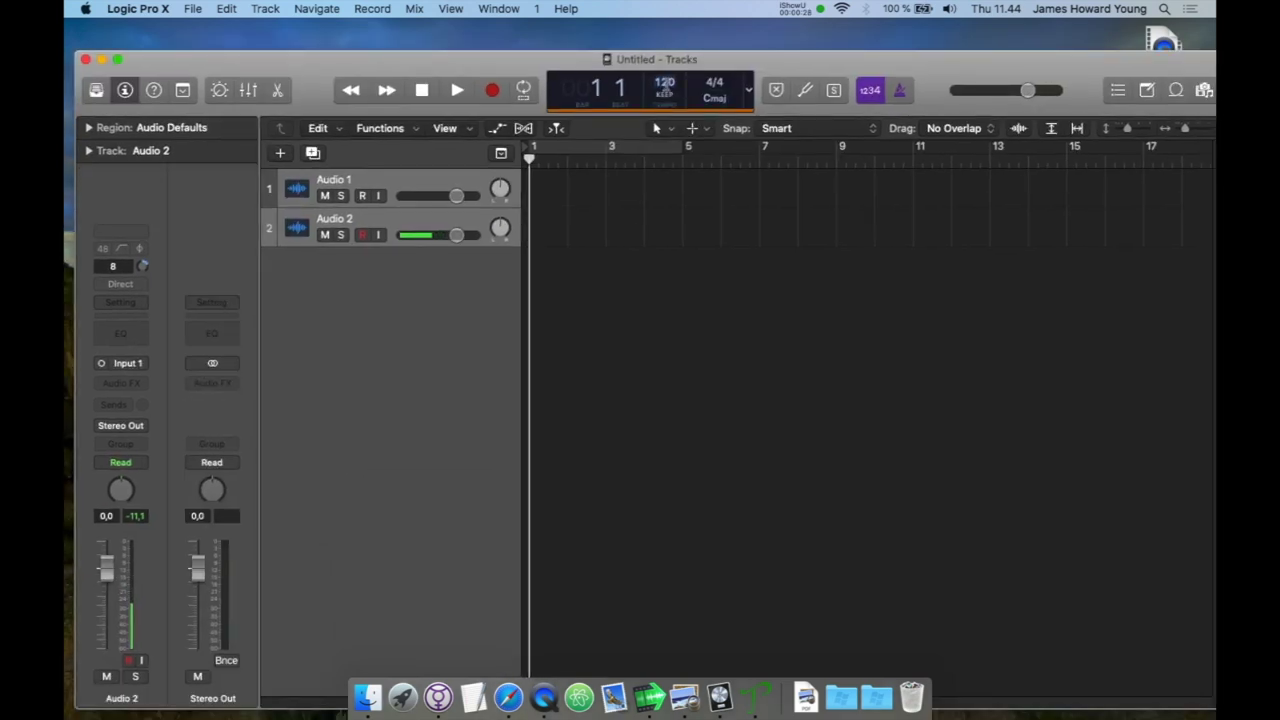
Set the metronome's recording count-in to 2 bars
right_click(900, 92)
left_click(929, 162)
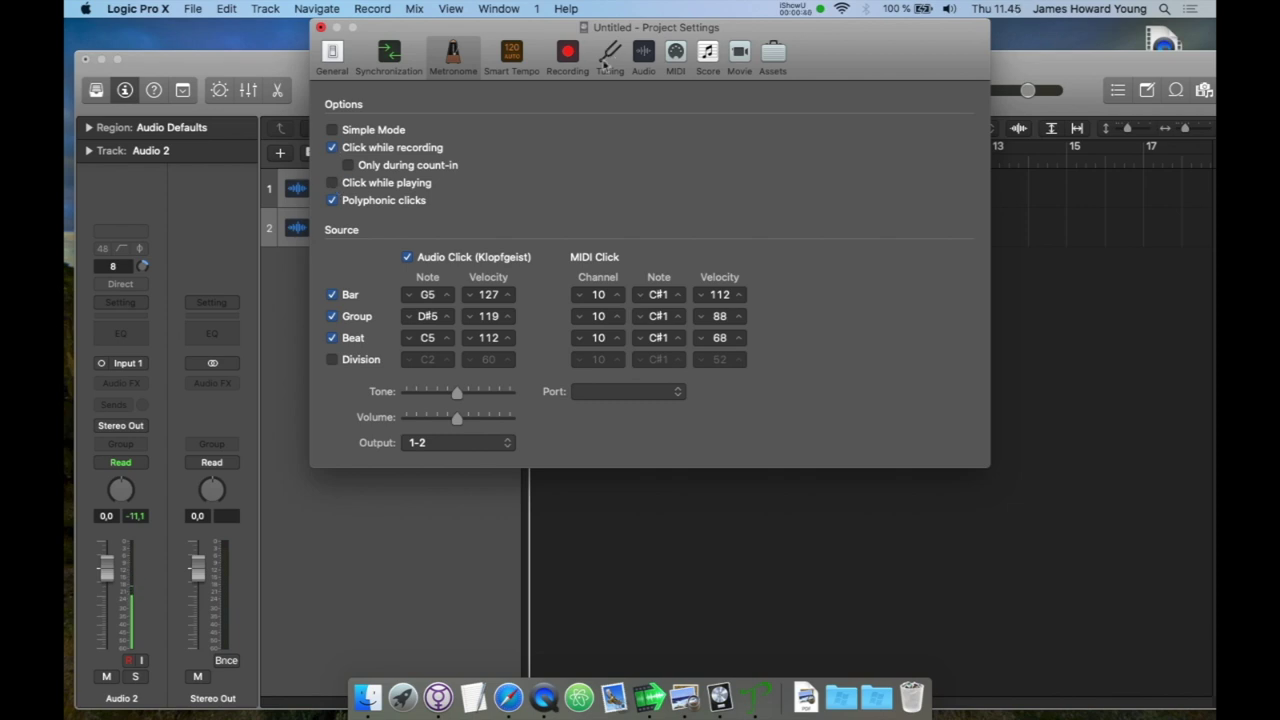
left_click(569, 60)
left_click(608, 134)
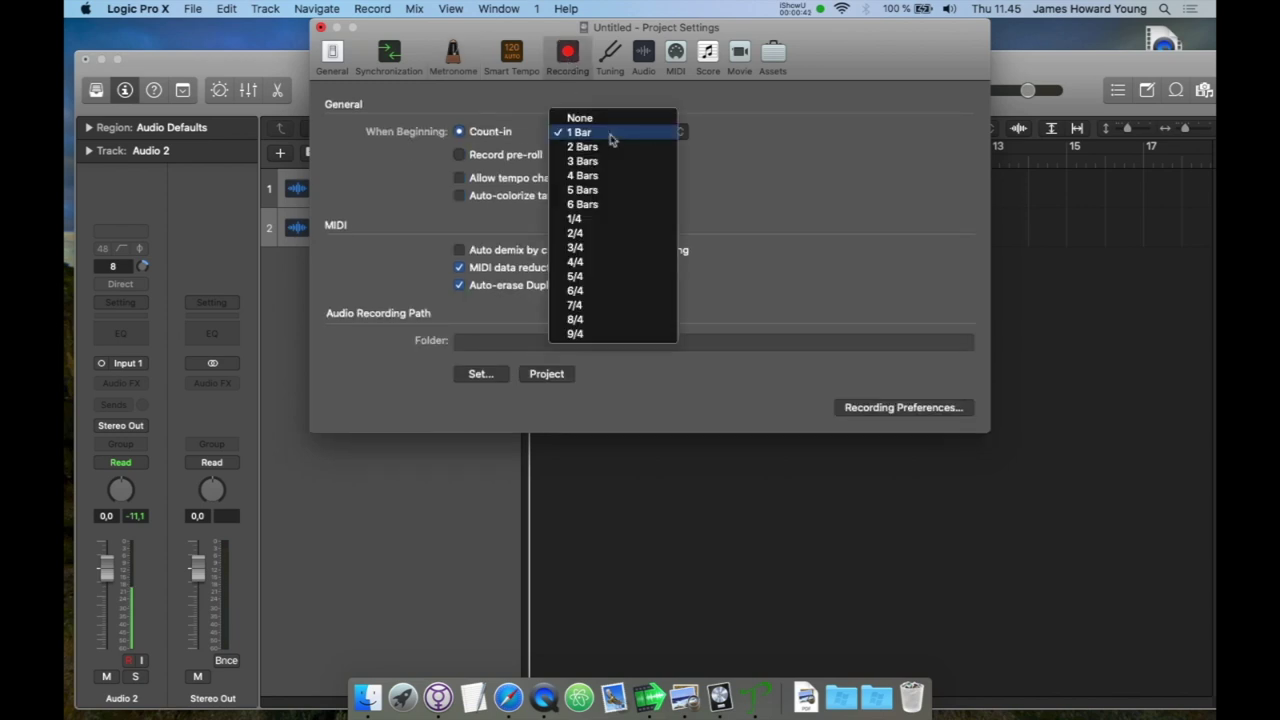
left_click(603, 147)
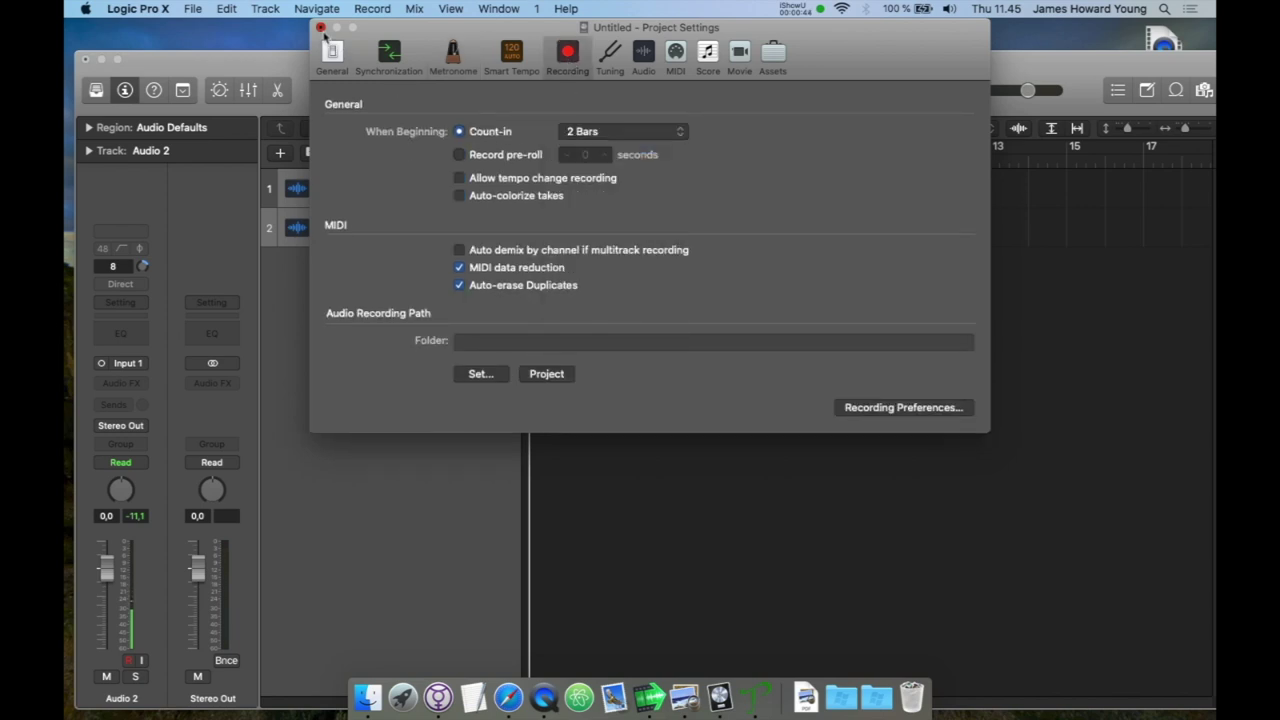
left_click(321, 28)
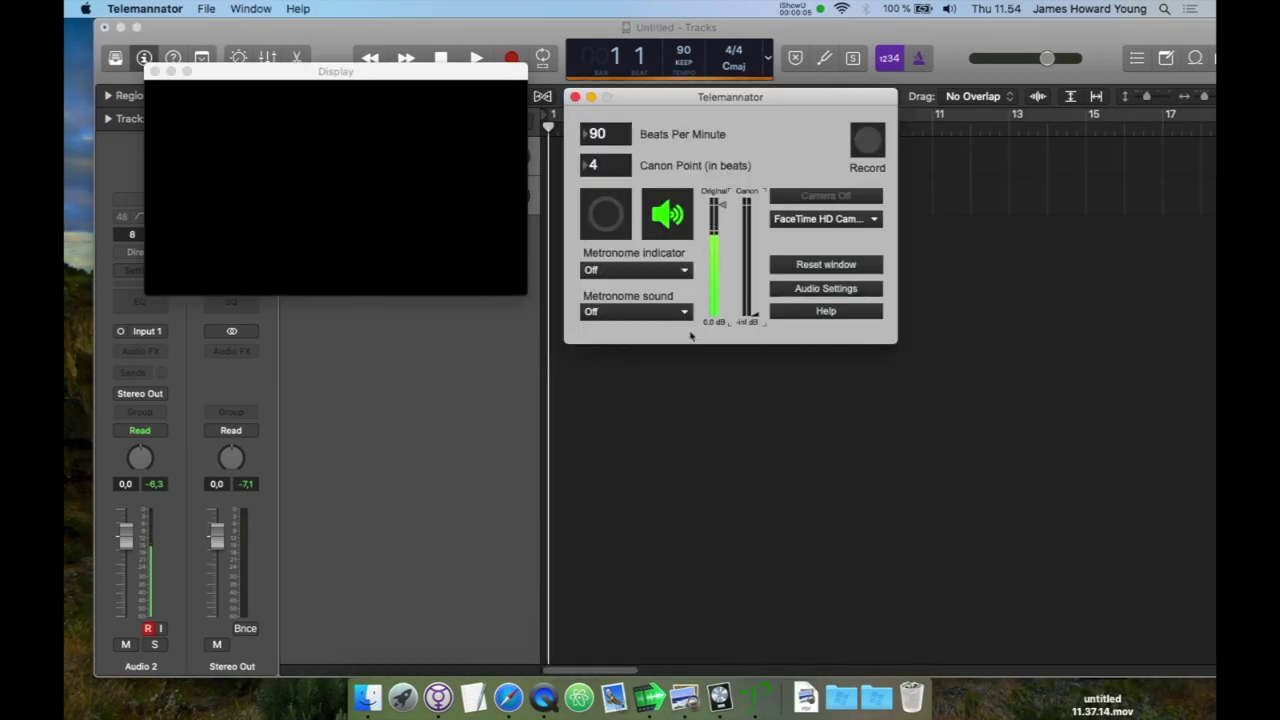
Check the tempo in the score PDF and set the canon point to 1 beat
left_click(604, 170)
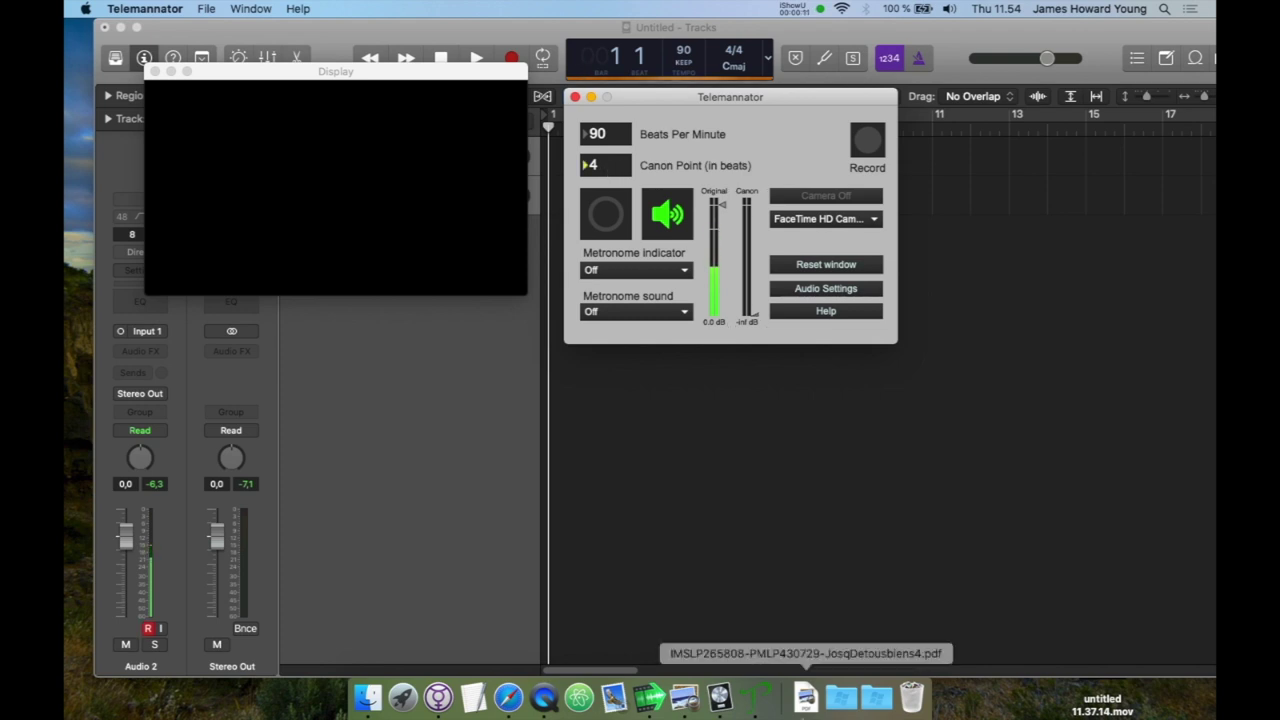
left_click(806, 708)
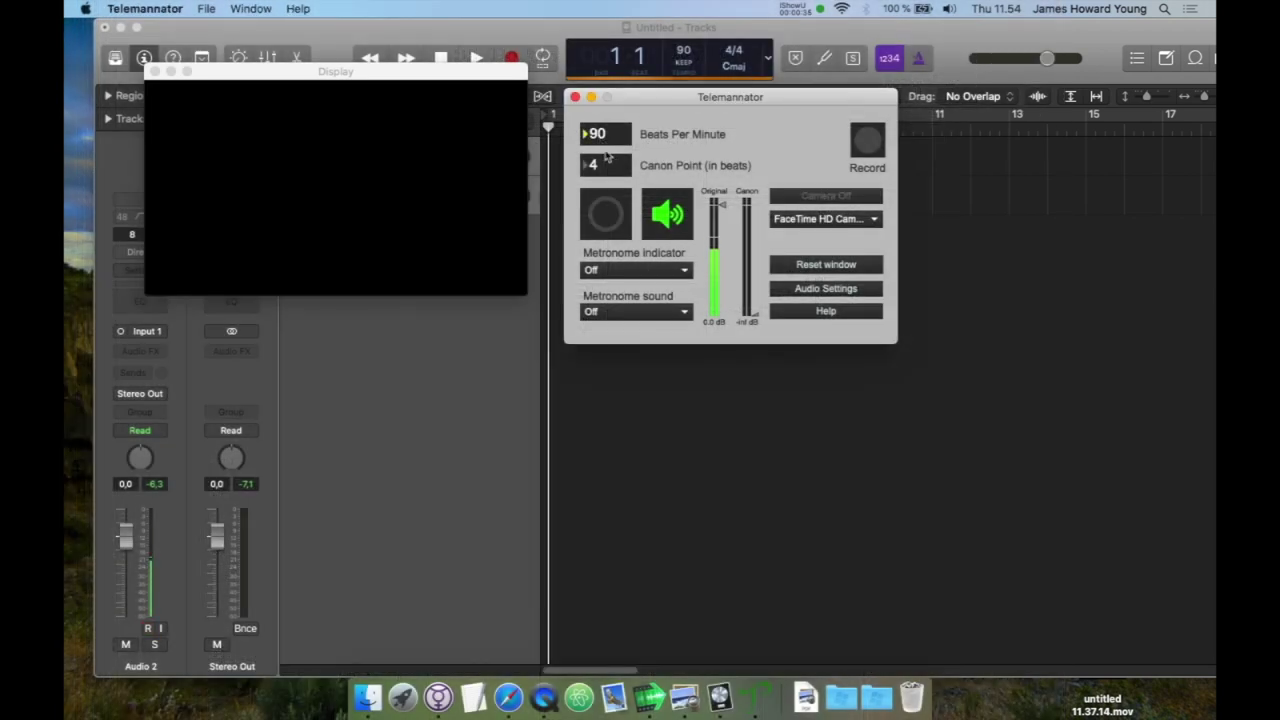
left_click(605, 164)
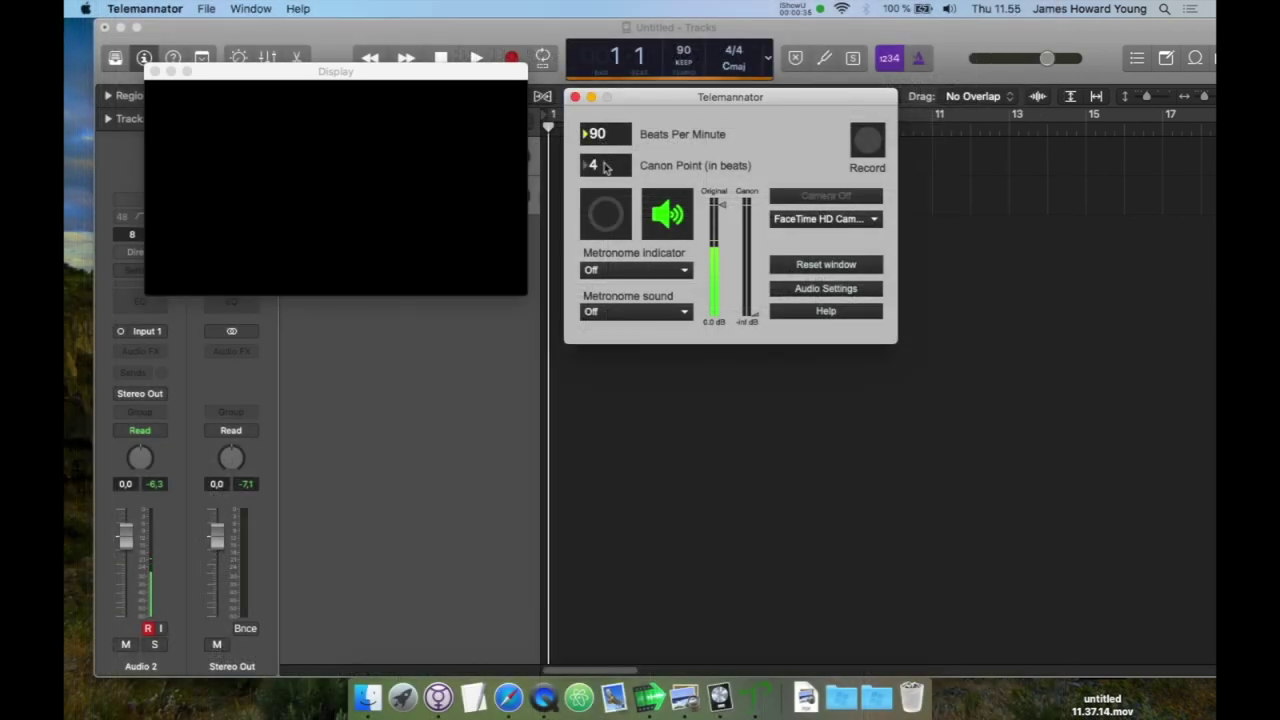
type("1")
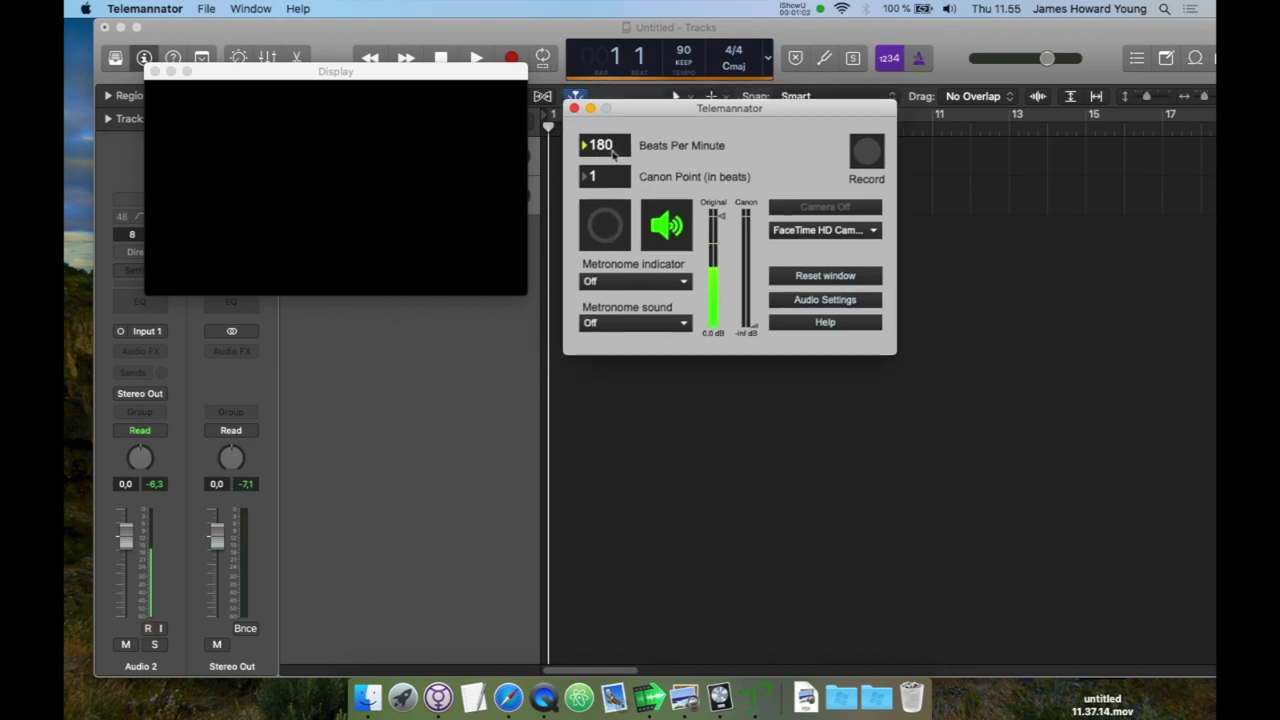
Turn both the metronome indicator and the metronome sound off
left_click(626, 284)
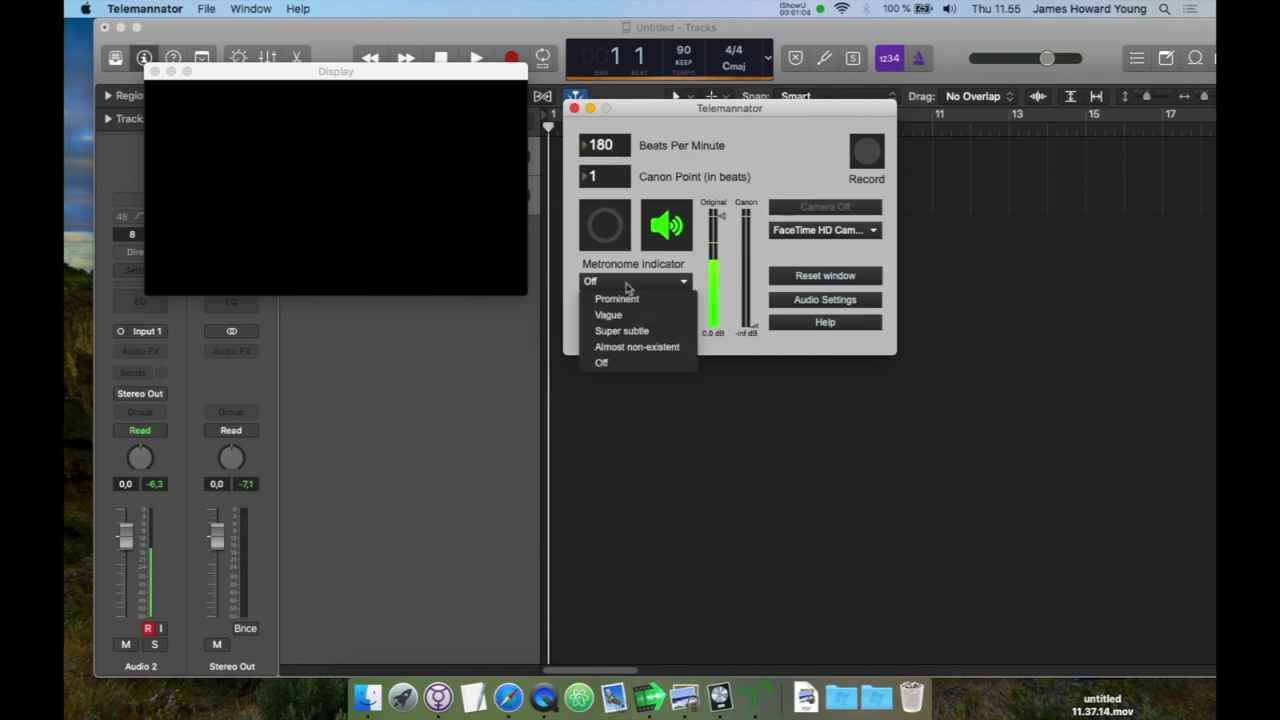
left_click(626, 363)
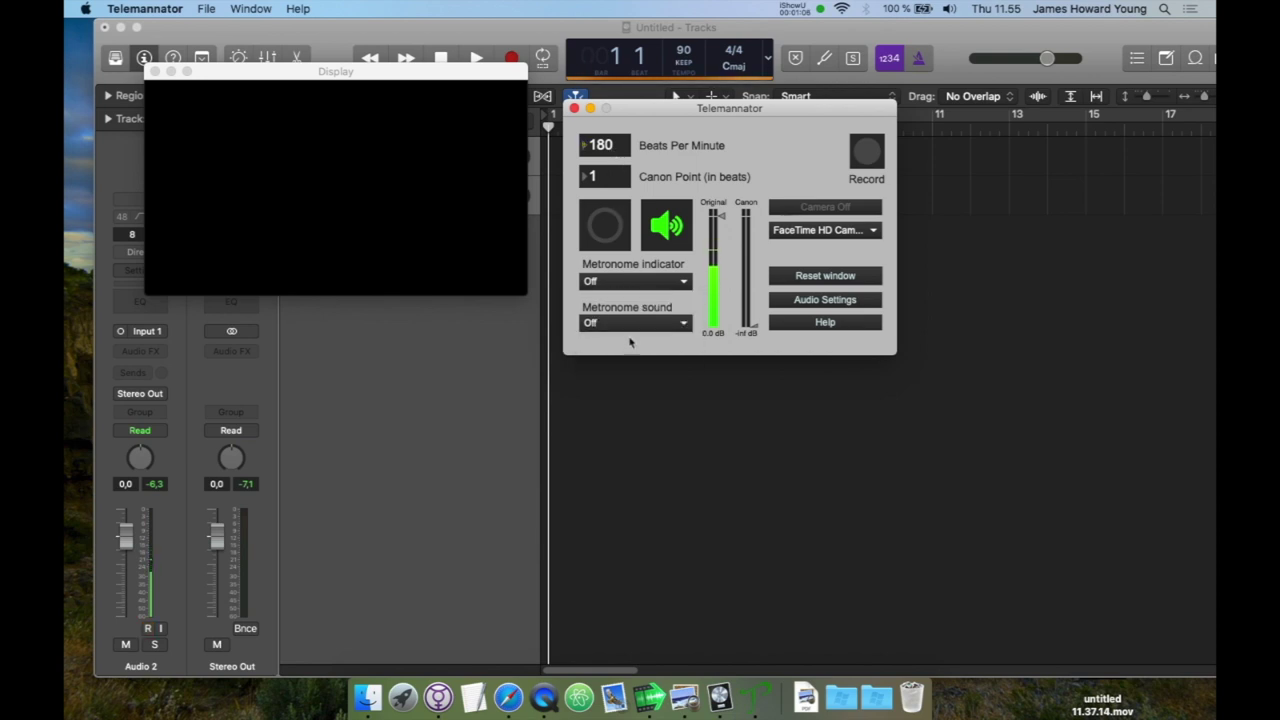
left_click(630, 322)
left_click(620, 404)
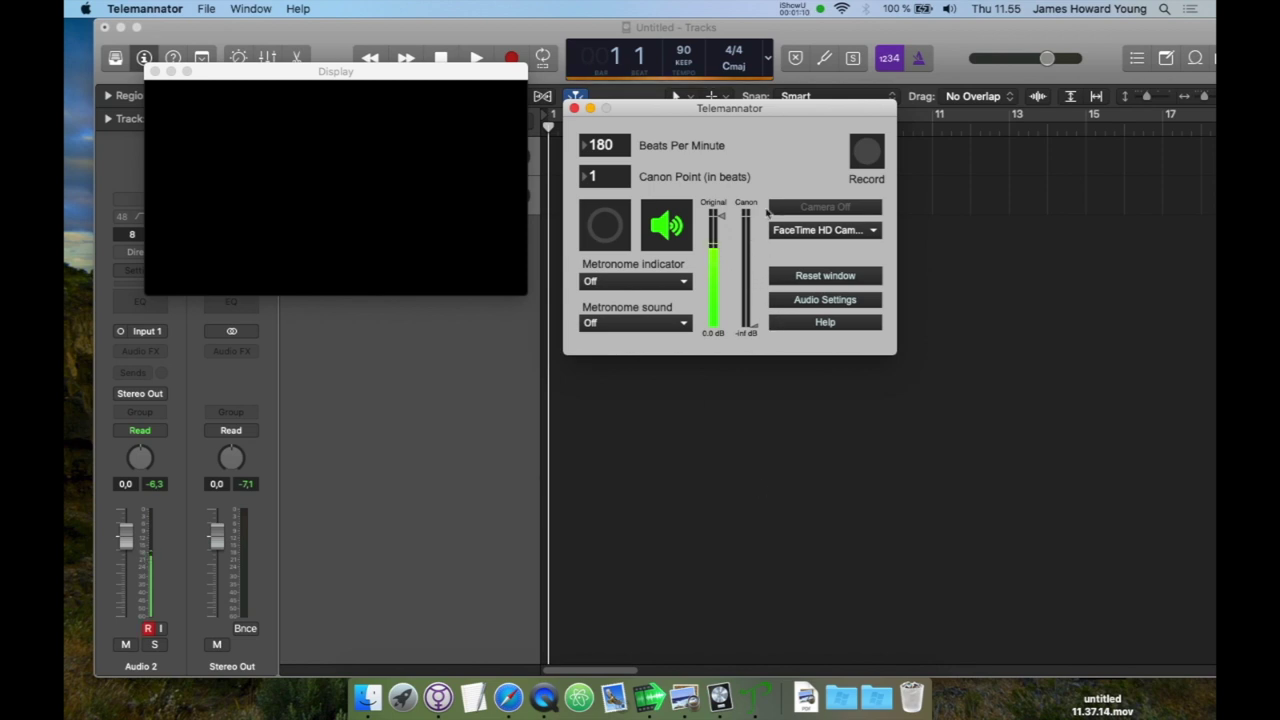
Record a new region, Untitled_2#05, onto Audio 2 from bar 1 to bar 7
left_click(749, 511)
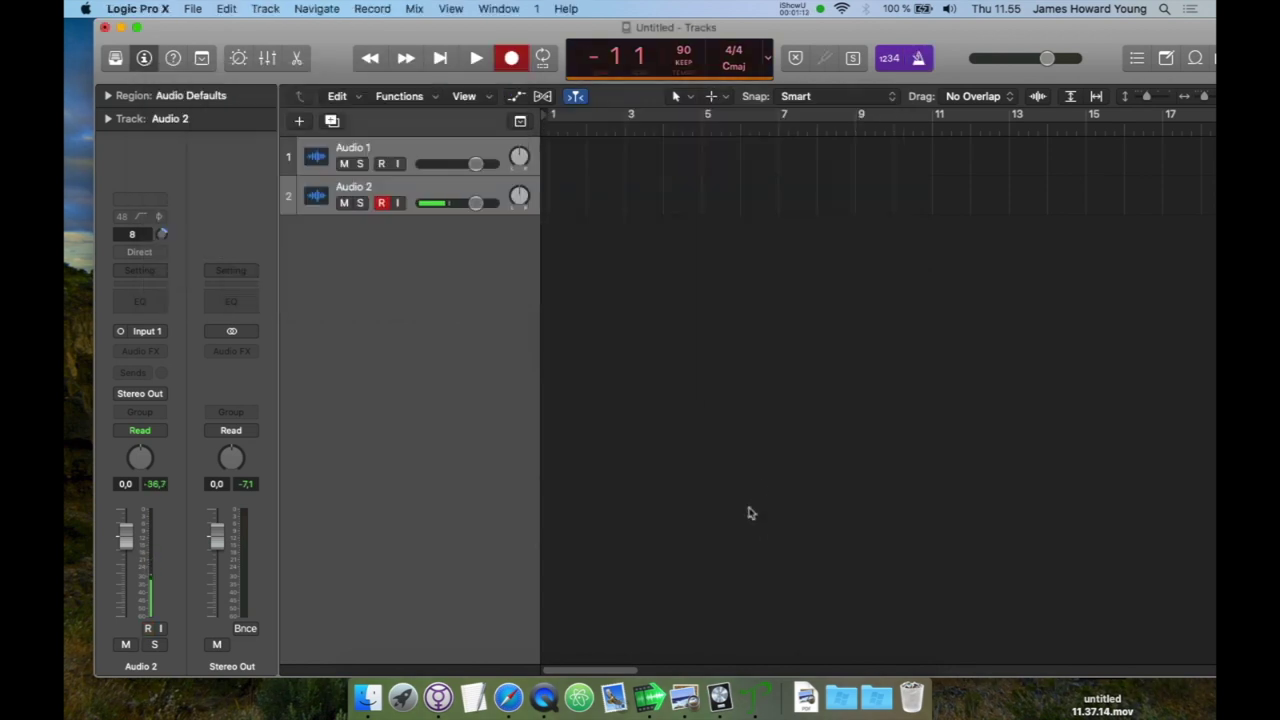
key("space")
key("super+Tab")
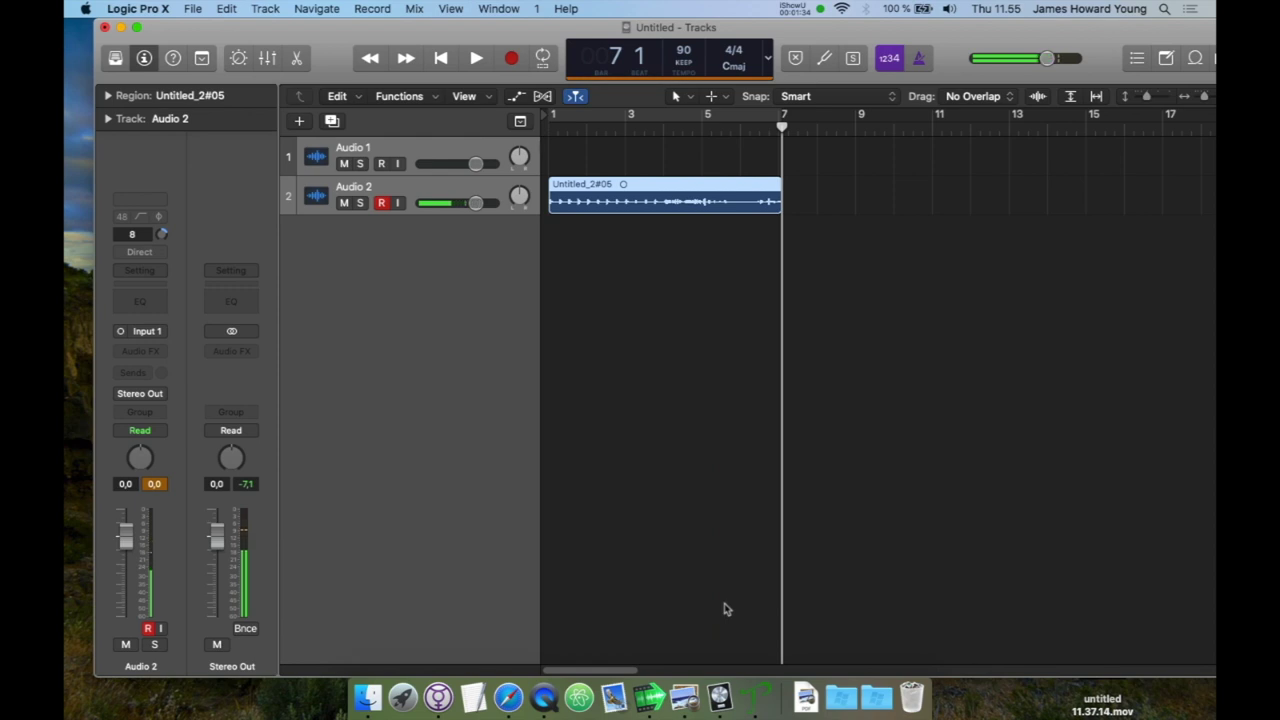
Turn on Telemannator's camera and record the canon video, replacing untitled.mov
key("super+Tab")
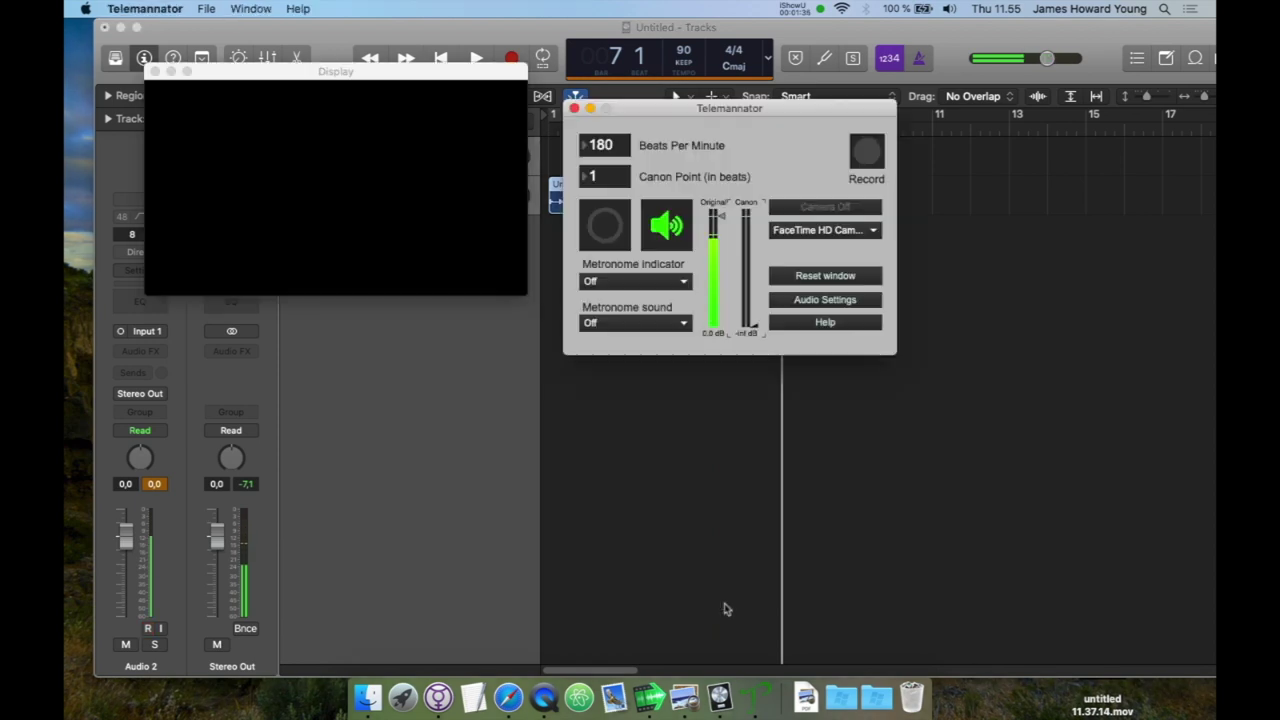
left_click(812, 207)
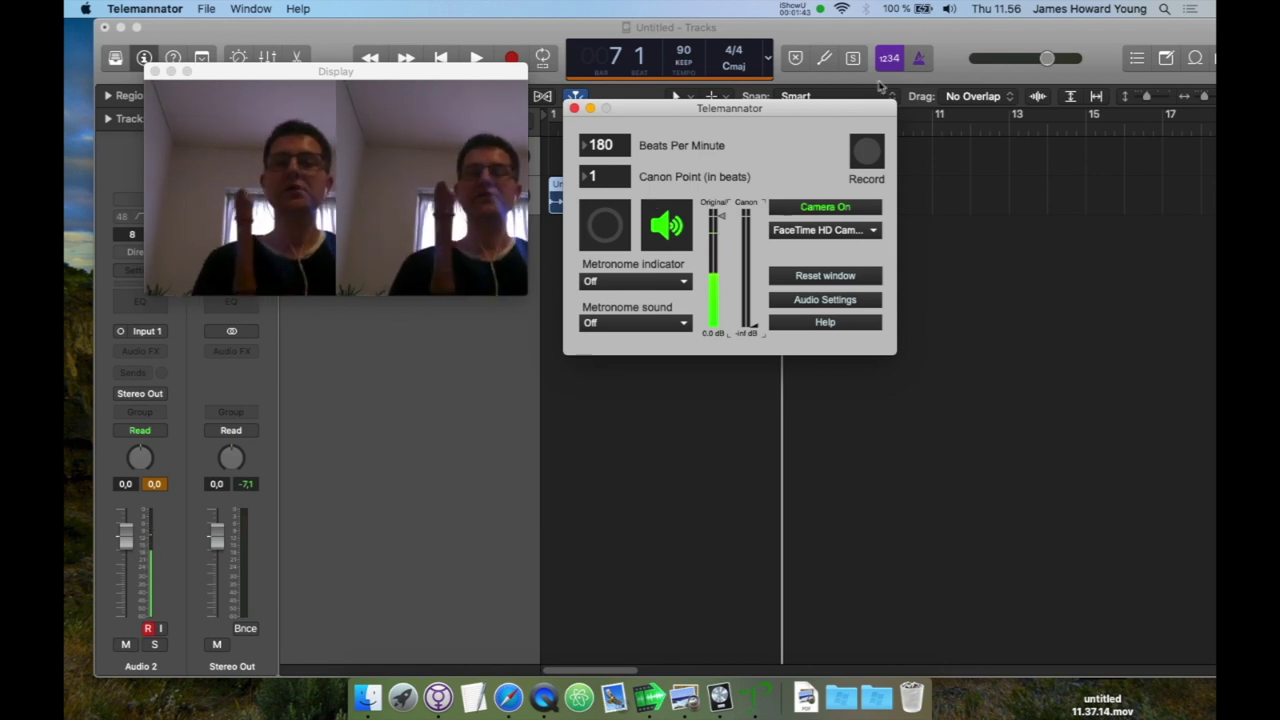
left_click(868, 151)
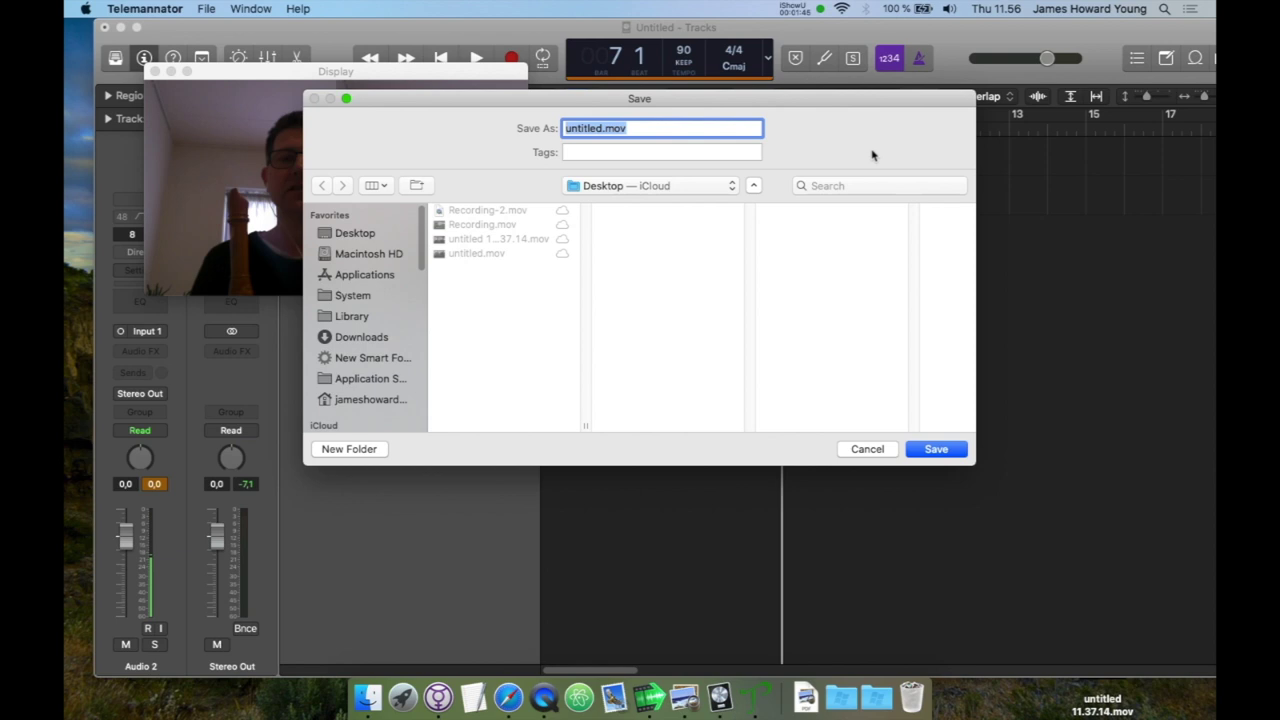
key("Return")
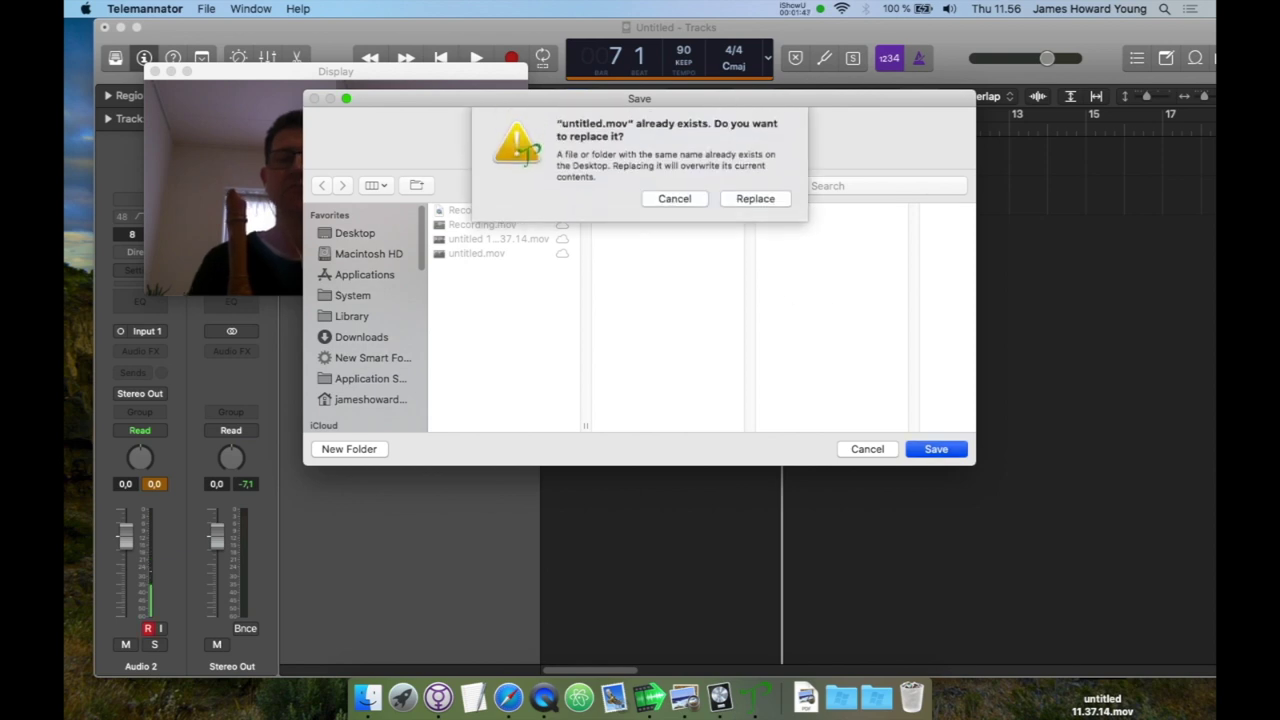
left_click(772, 205)
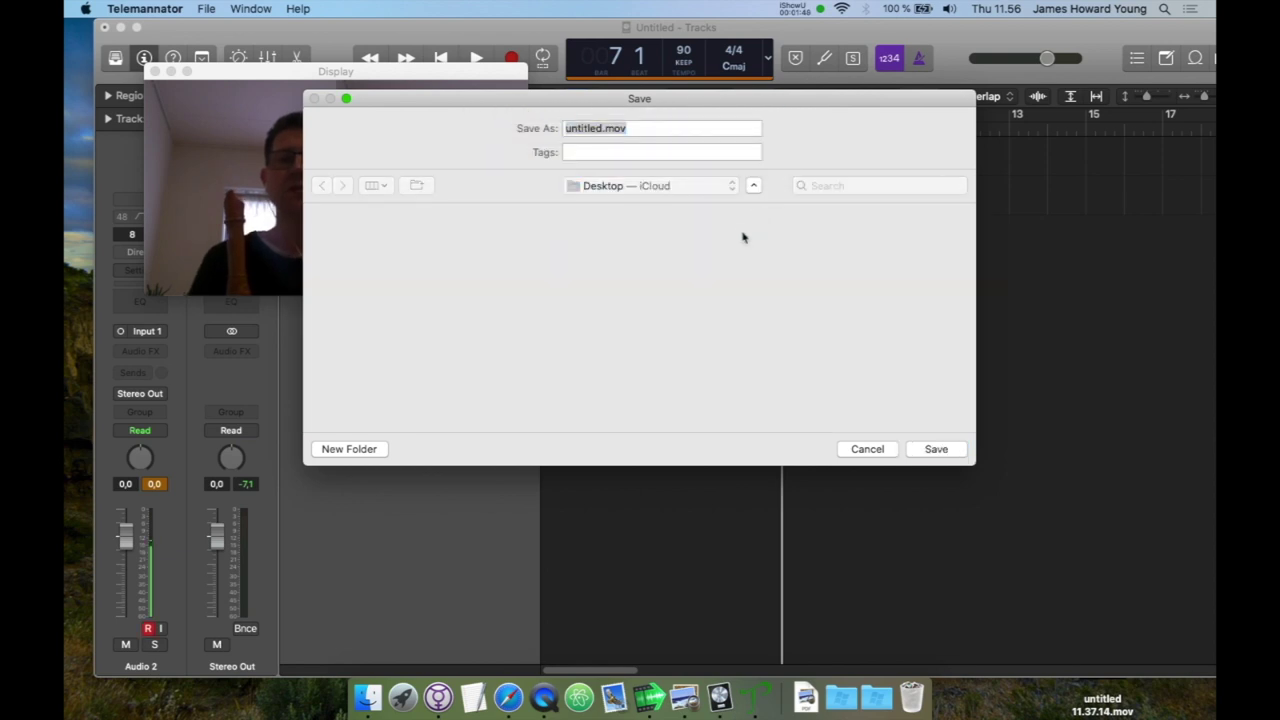
Delete the old Logic region, start a new recording, and turn the camera on again
left_click(706, 266)
left_click_drag(706, 266, 656, 175)
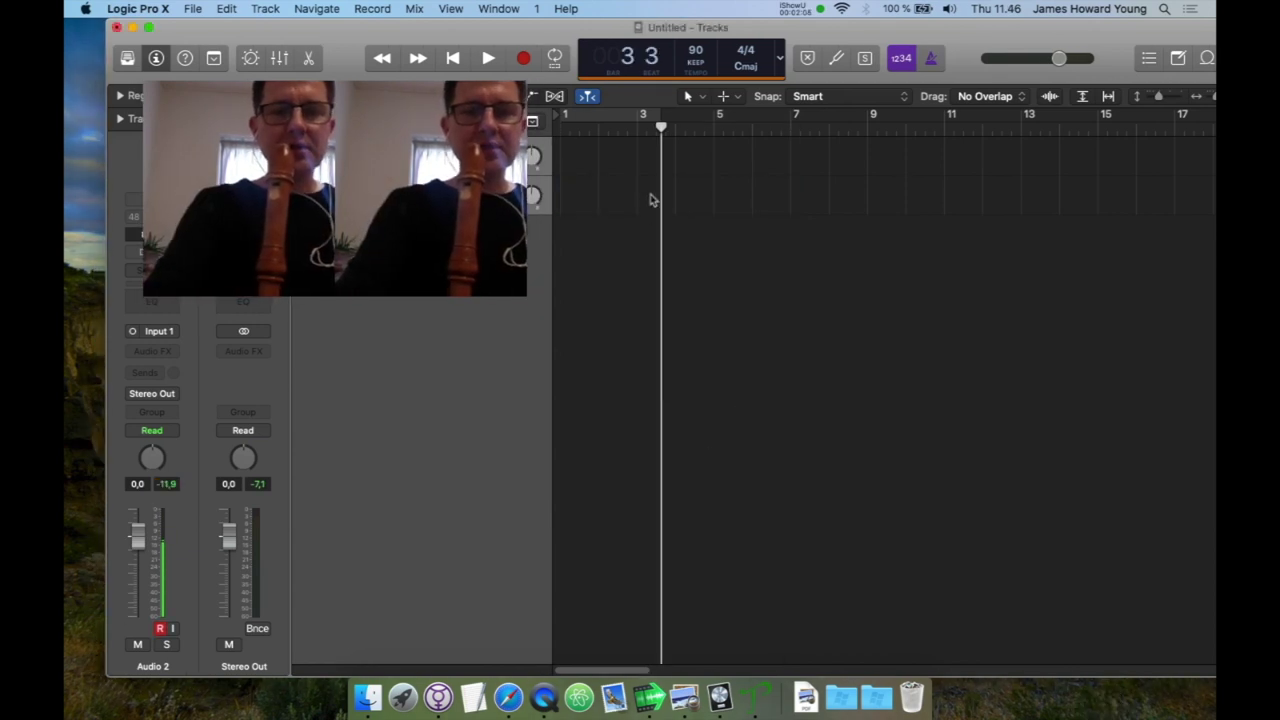
key("Return")
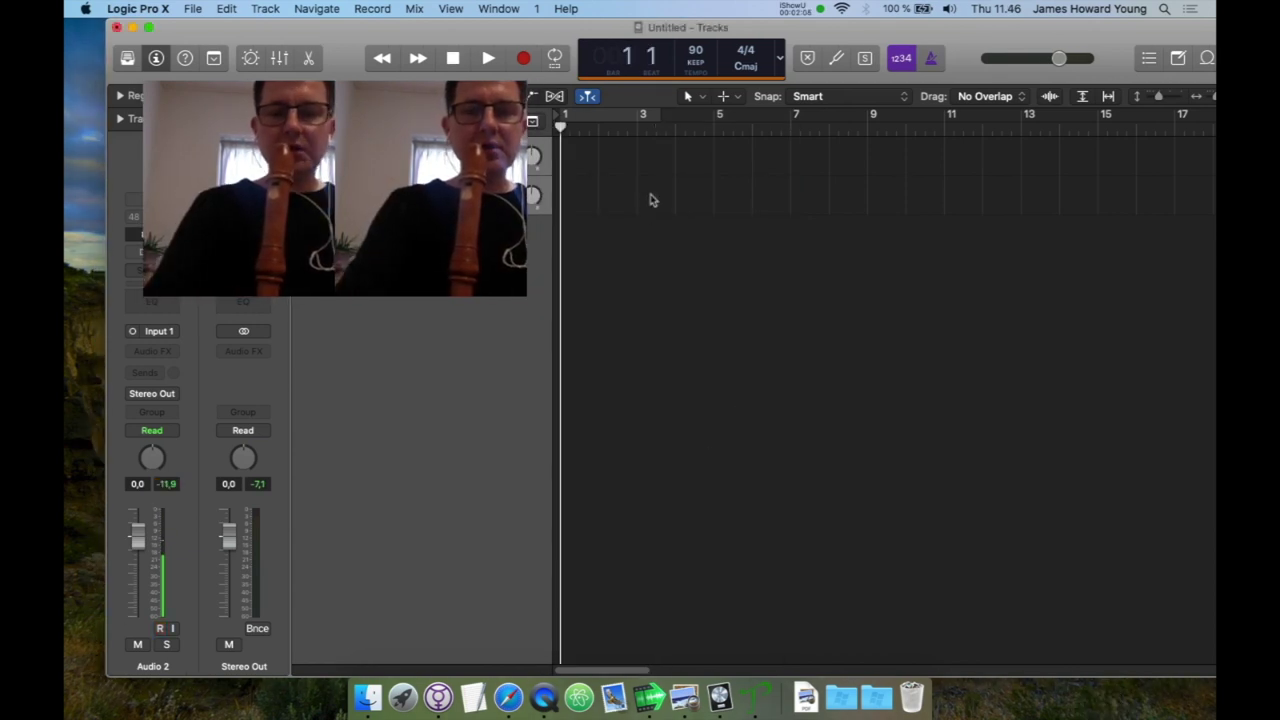
key("r")
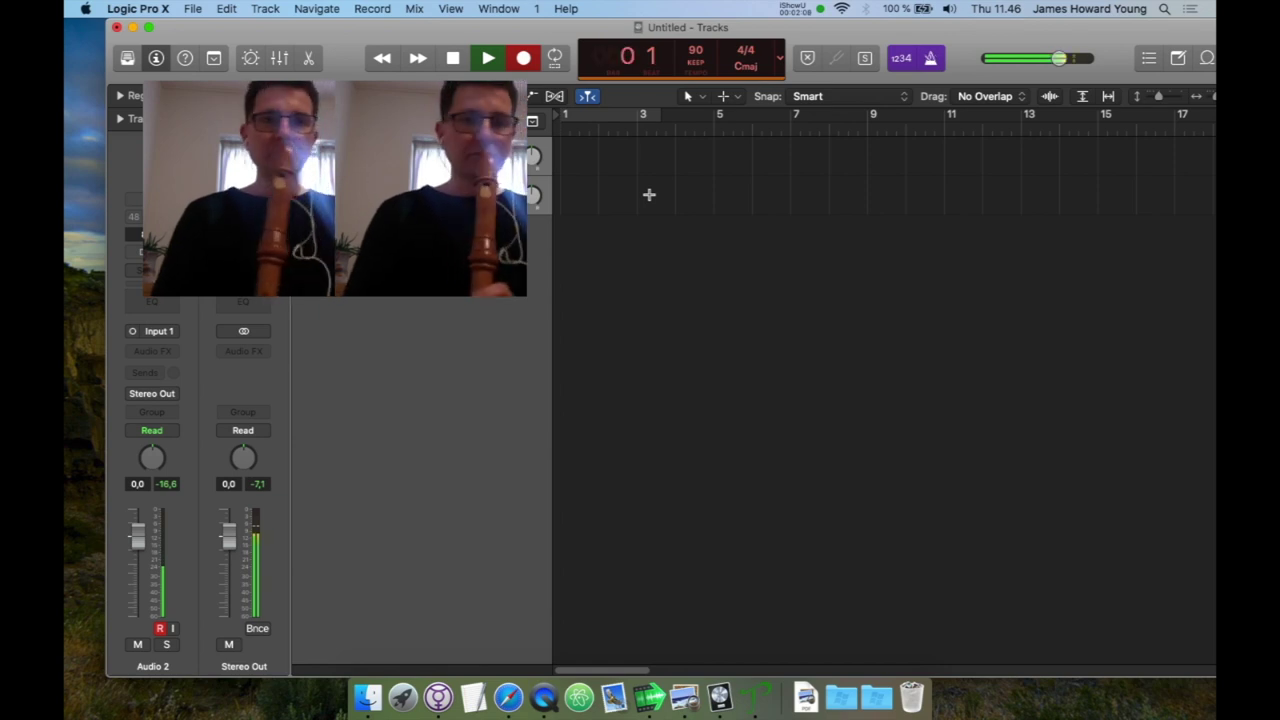
key("super+Tab")
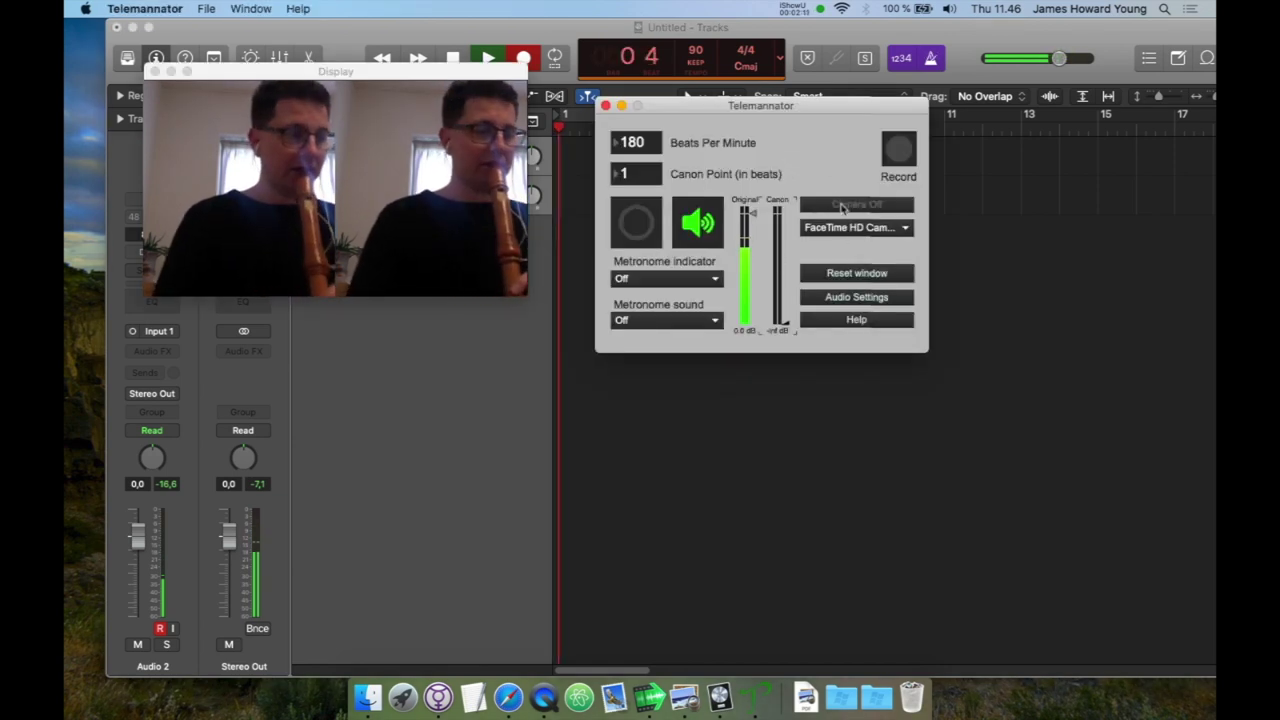
left_click(845, 204)
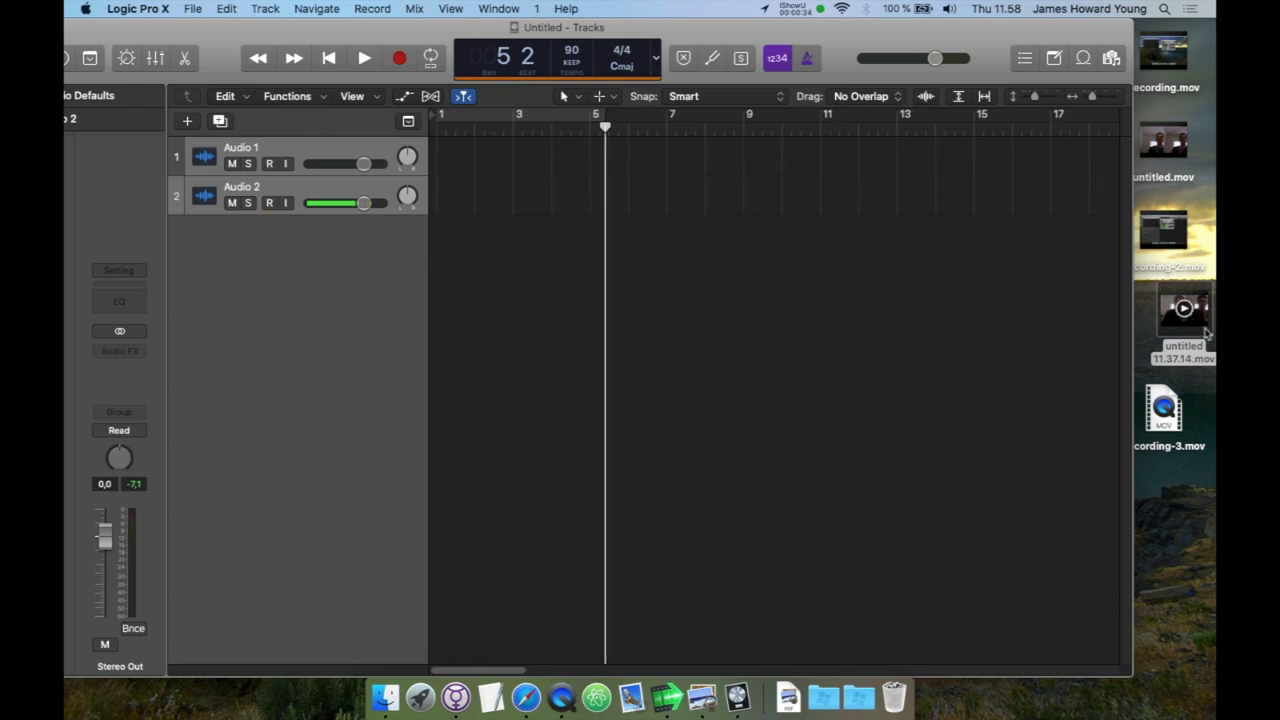
Import untitled 11.37.14.mov with its extracted audio and enlarge the track rows
left_click_drag(1195, 318, 480, 151)
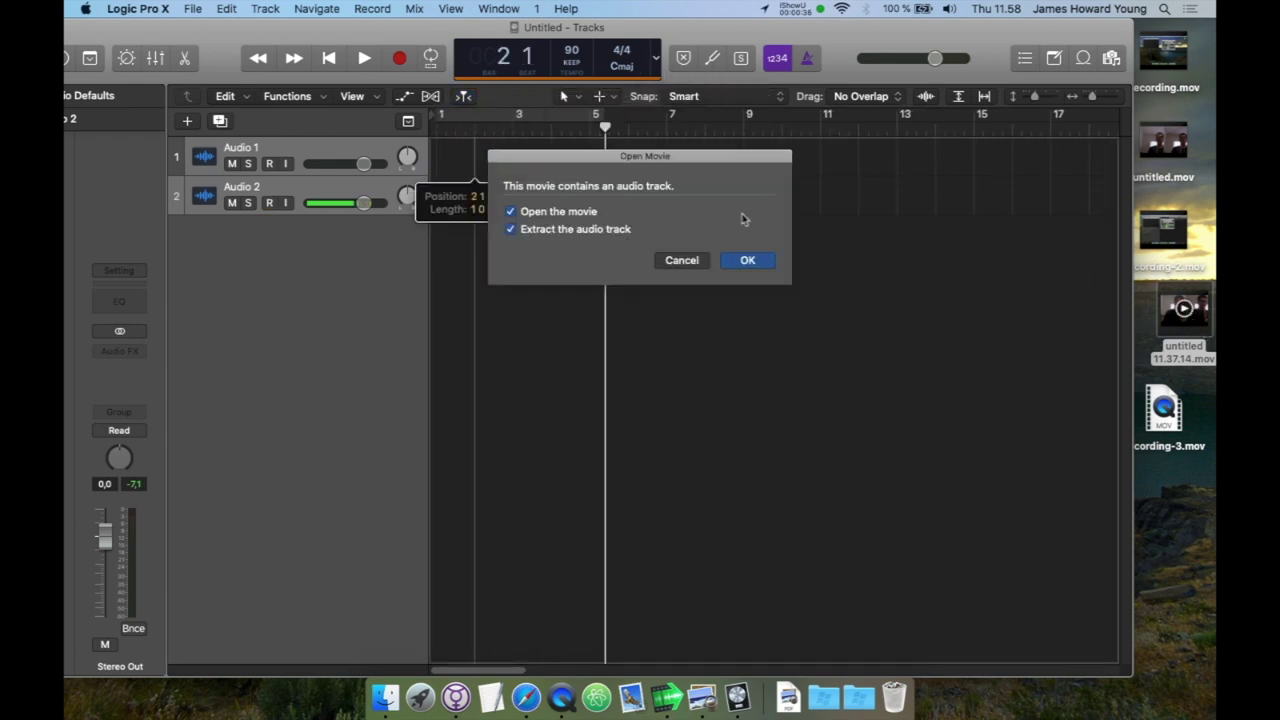
left_click(748, 261)
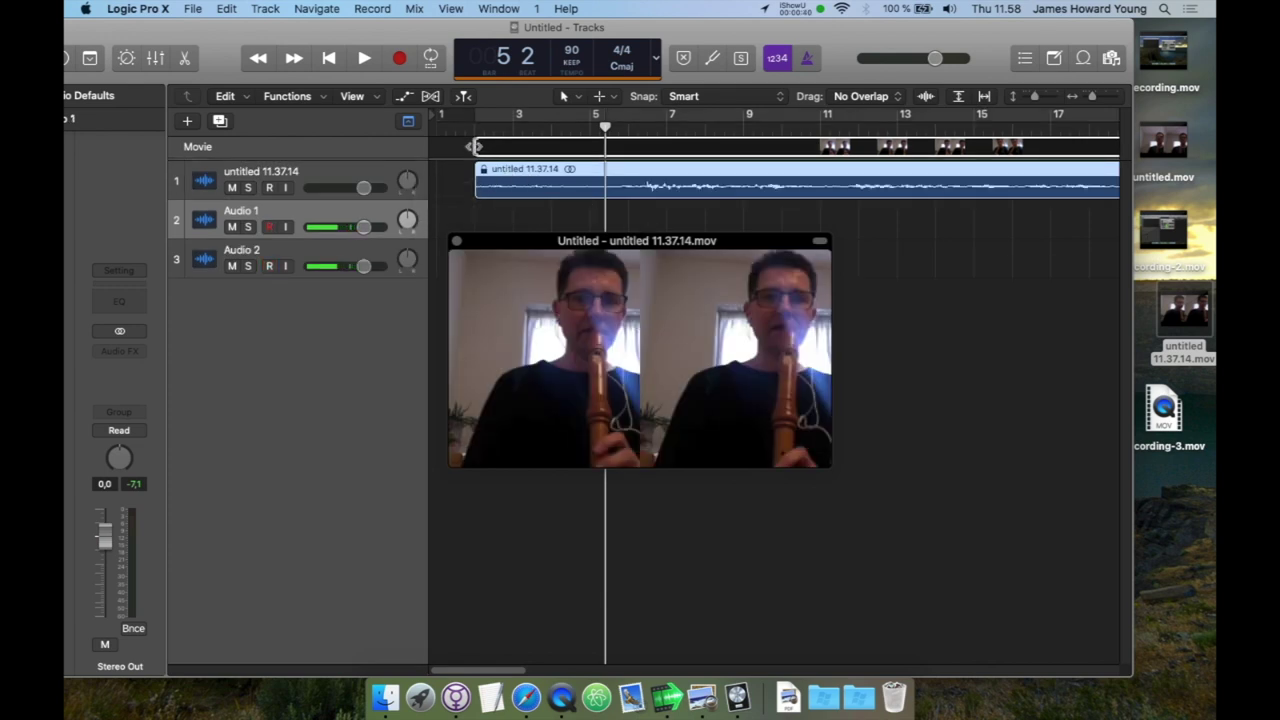
left_click(1040, 97)
left_click_drag(1040, 97, 1047, 97)
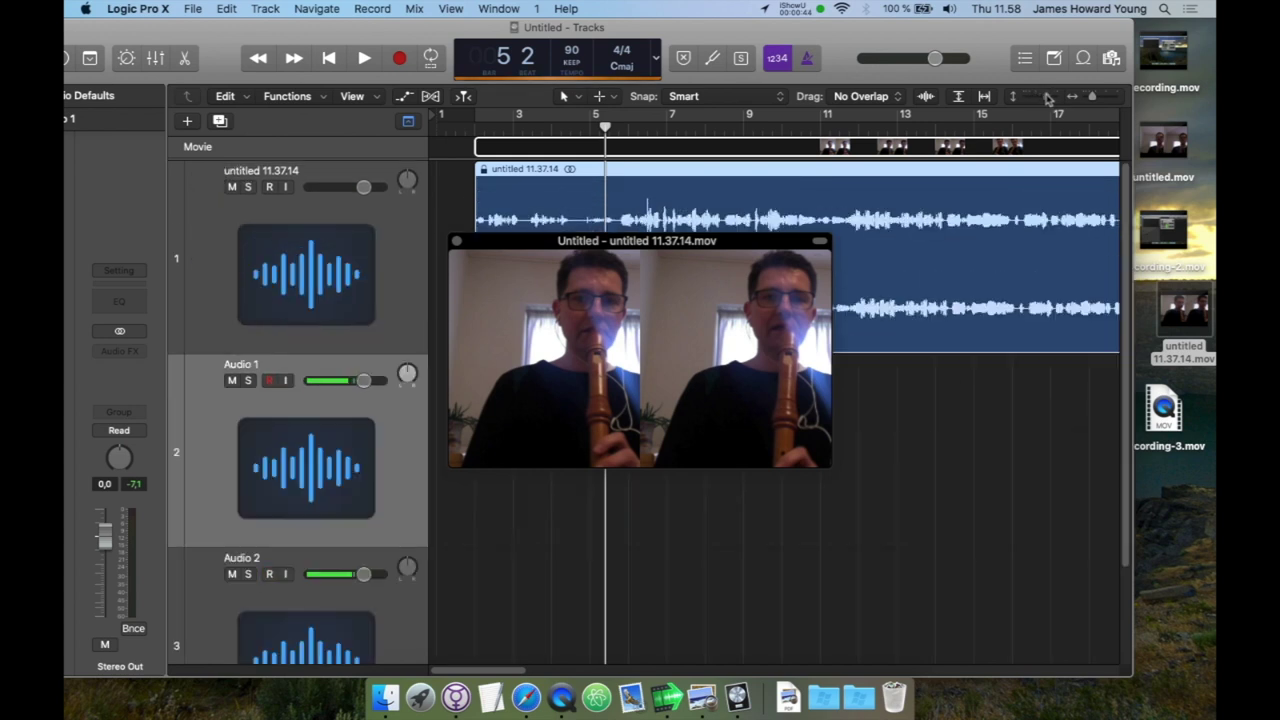
left_click_drag(640, 241, 660, 369)
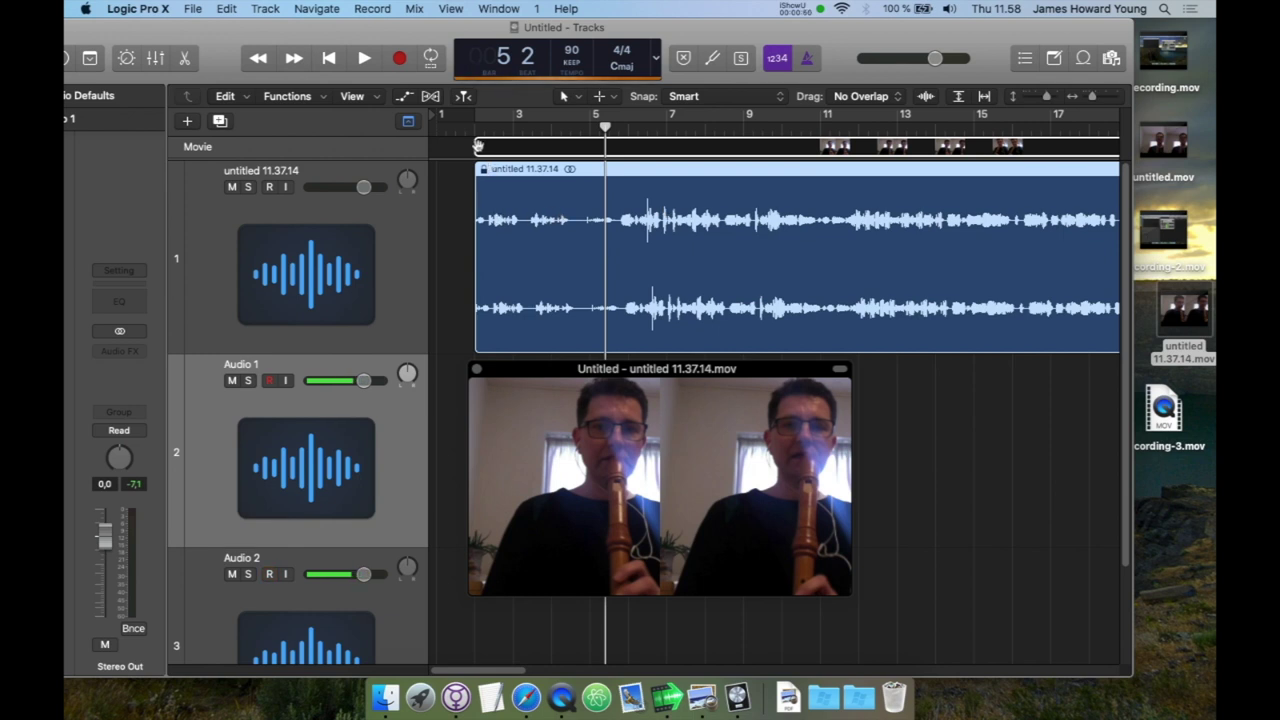
Trim the movie region's start, line it up near bar 1, and play to check sync
left_click_drag(478, 147, 510, 151)
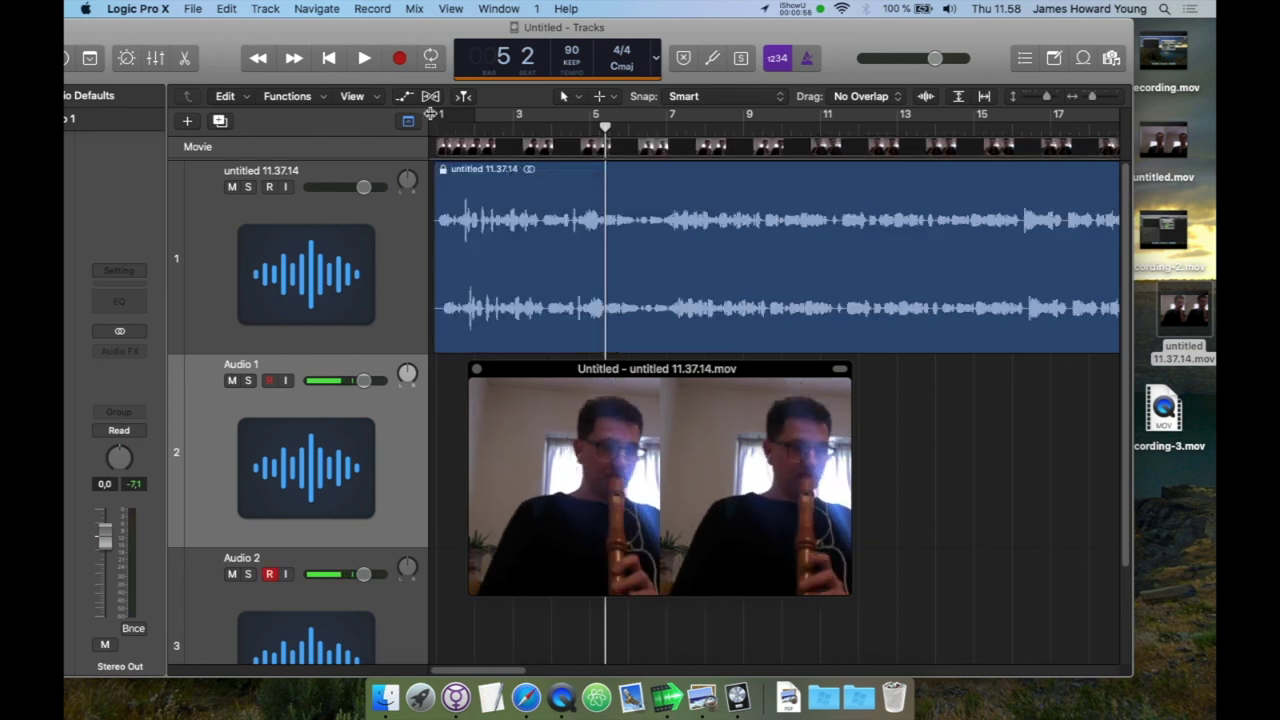
left_click_drag(430, 115, 427, 120)
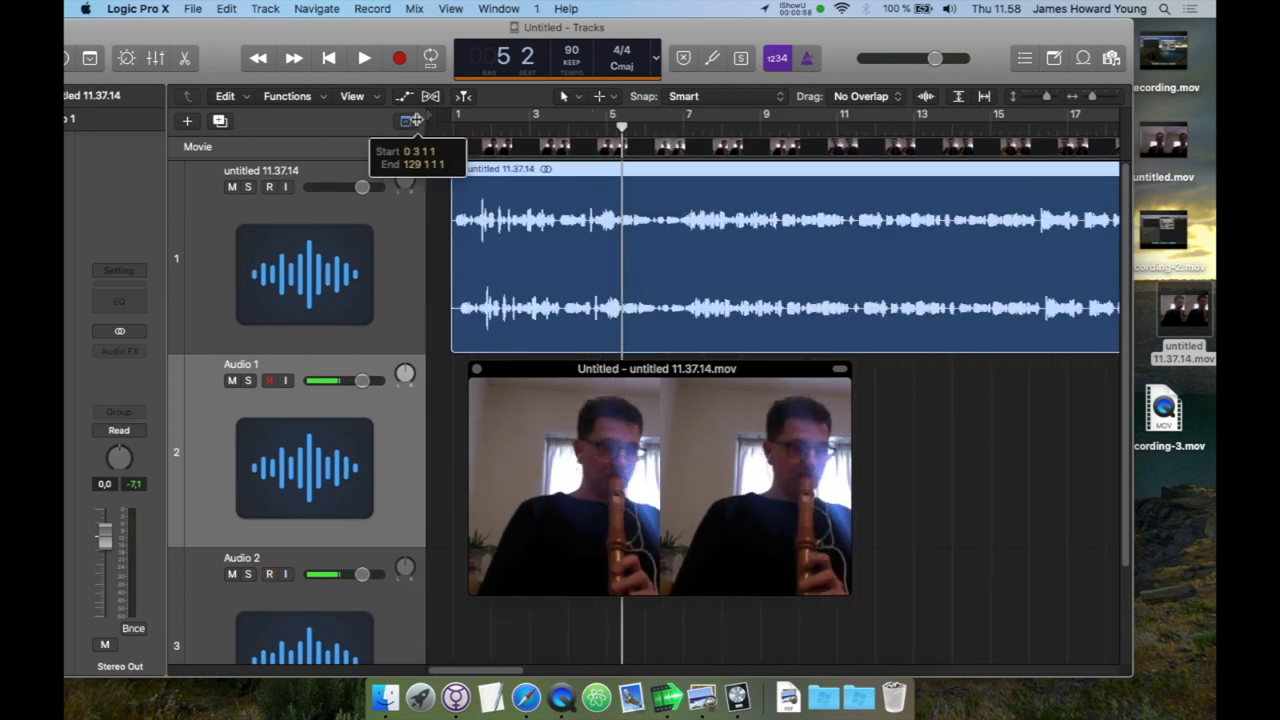
left_click_drag(560, 148, 577, 148)
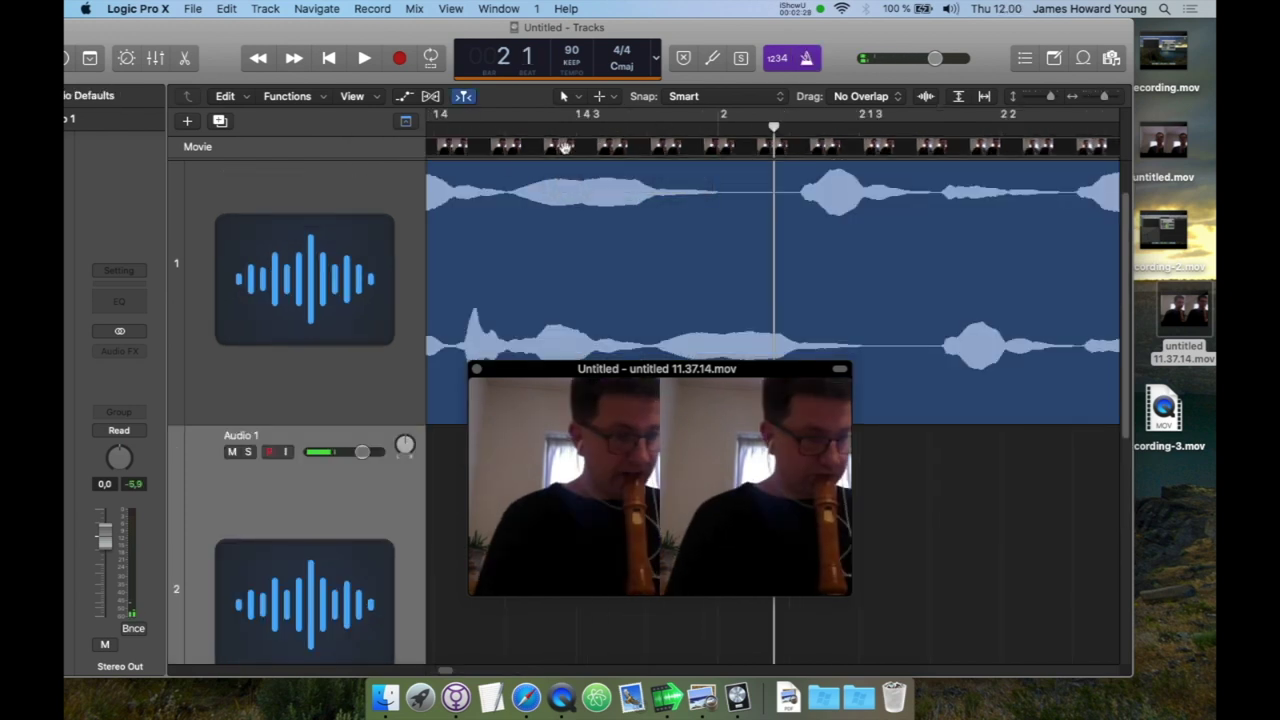
key("space")
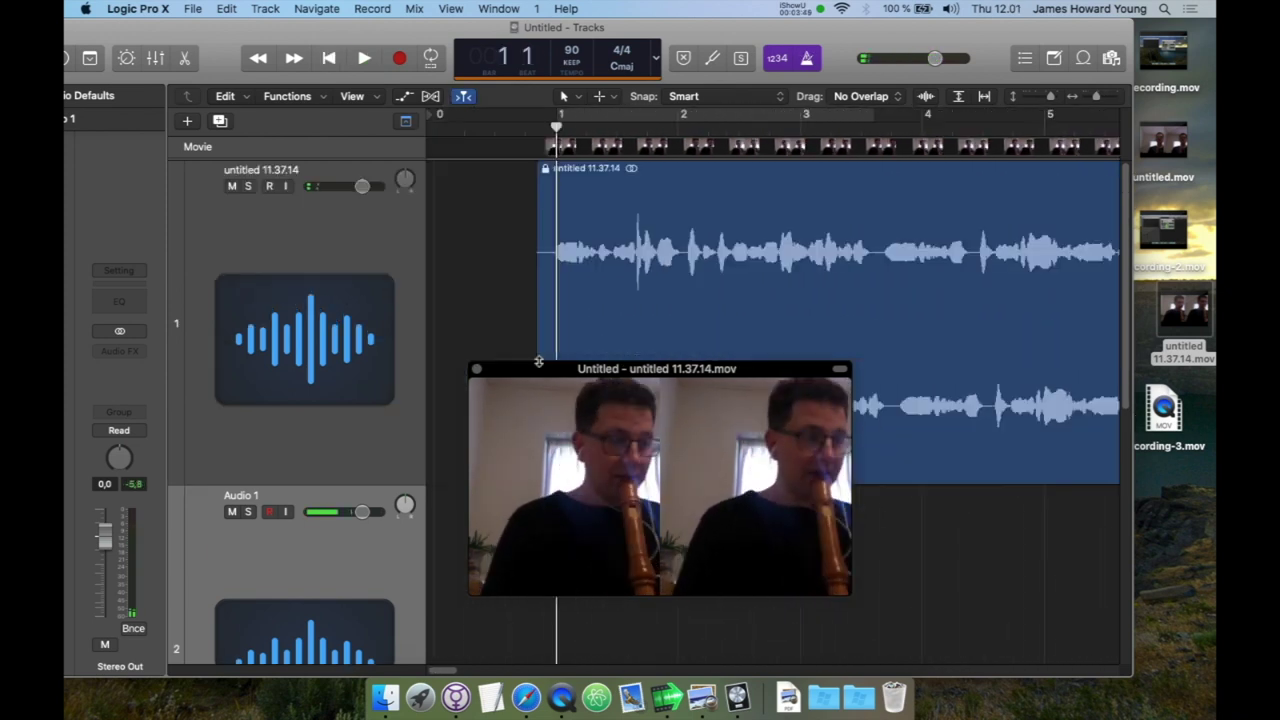
left_click_drag(542, 372, 843, 166)
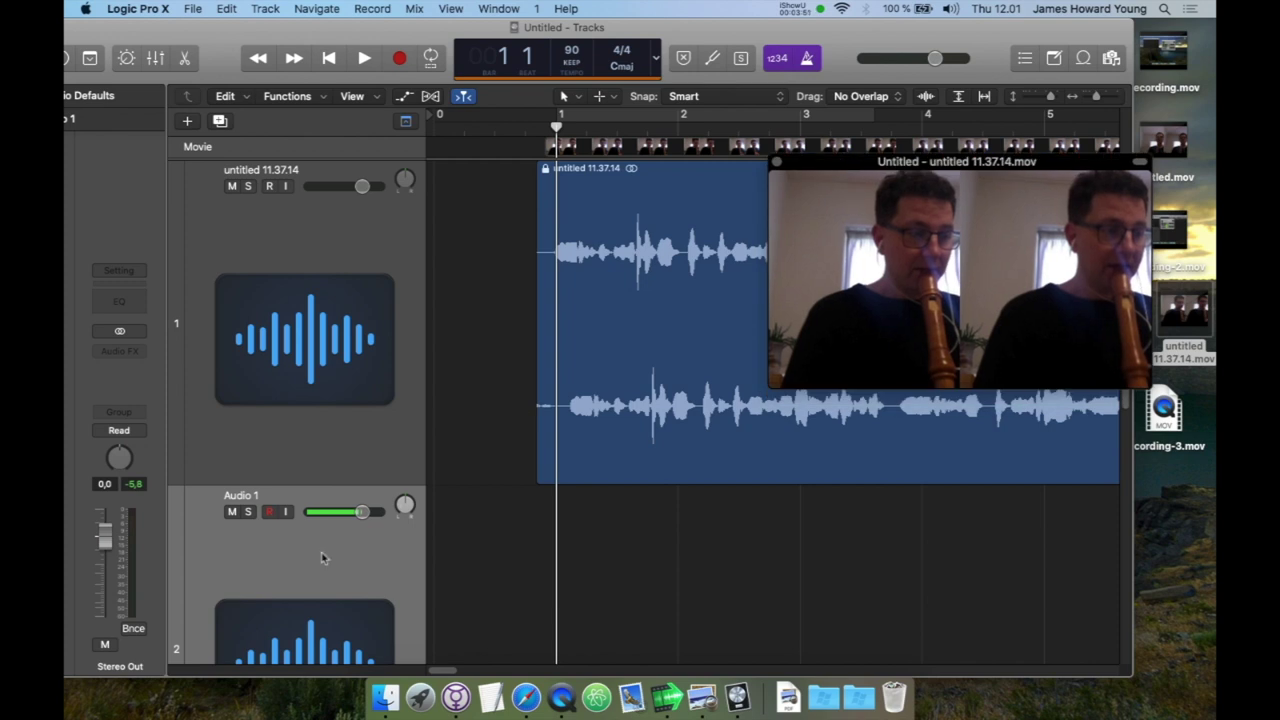
scroll(322, 558, "down", 5)
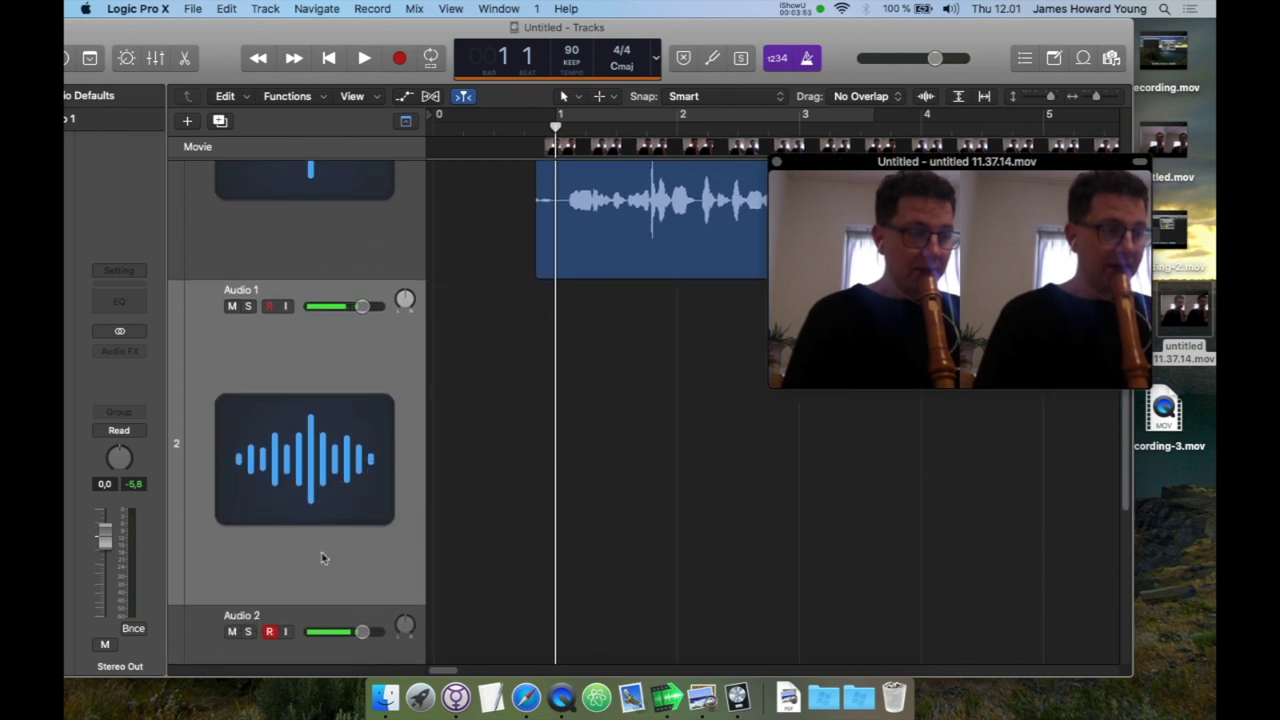
Rename the three tracks canon, superius and tenor, then show them in the Mixer
scroll(200, 423, "up", 5)
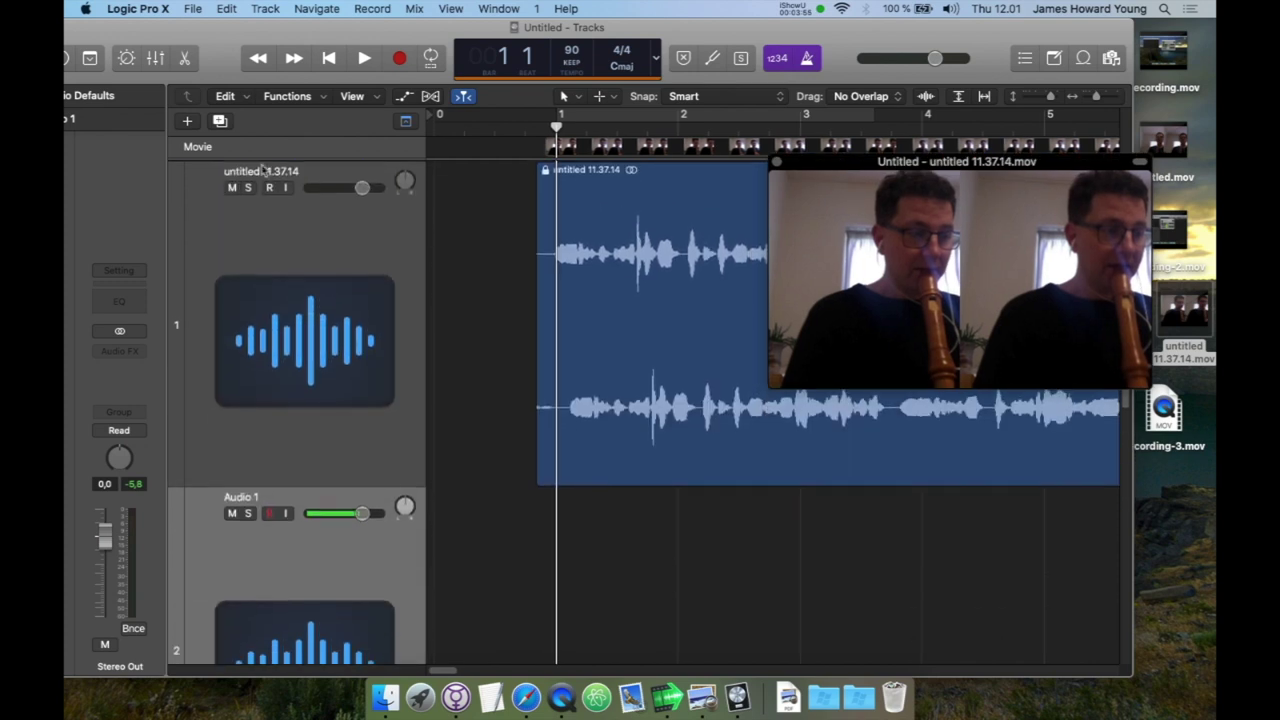
double_click(263, 171)
key("Tab")
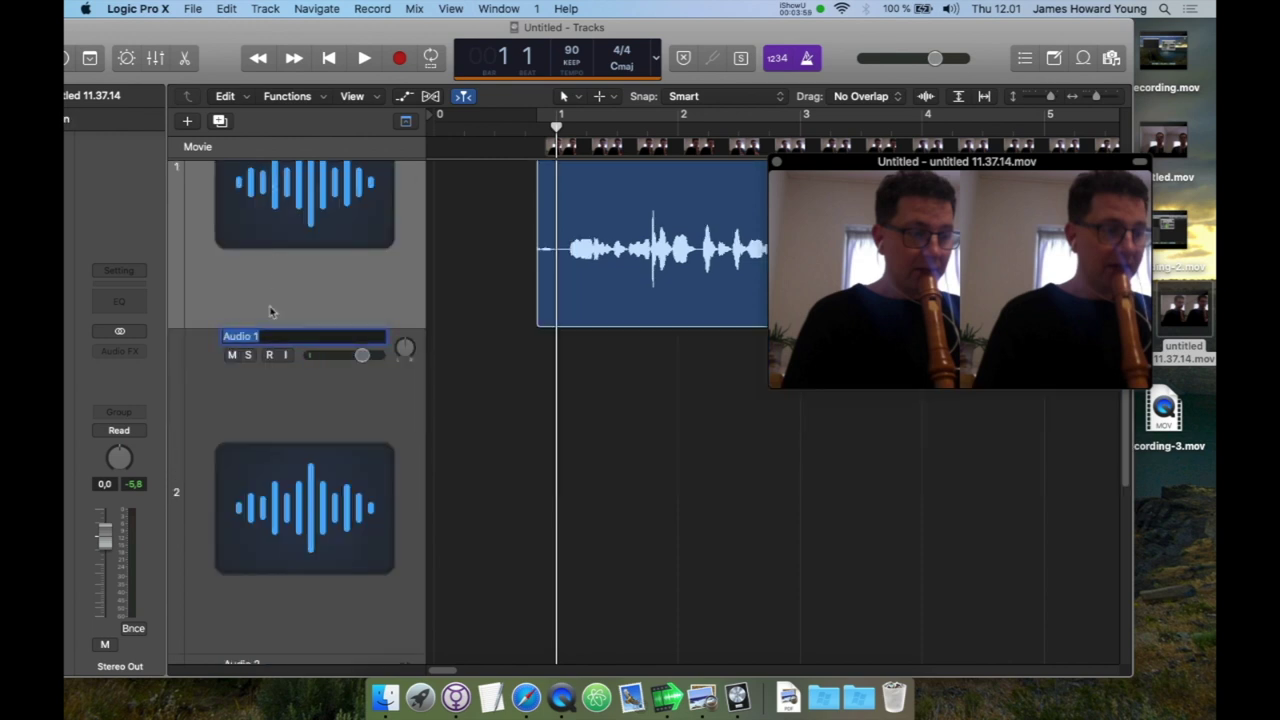
key("Tab")
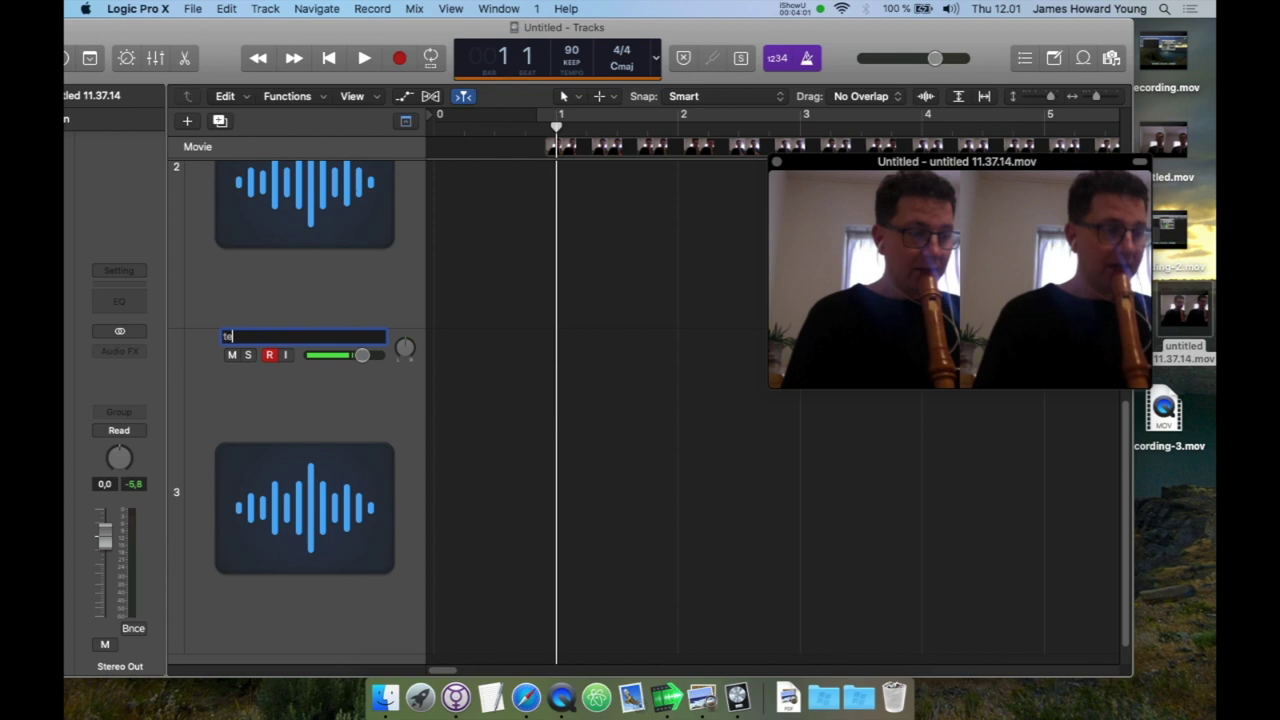
left_click(517, 414)
key("x")
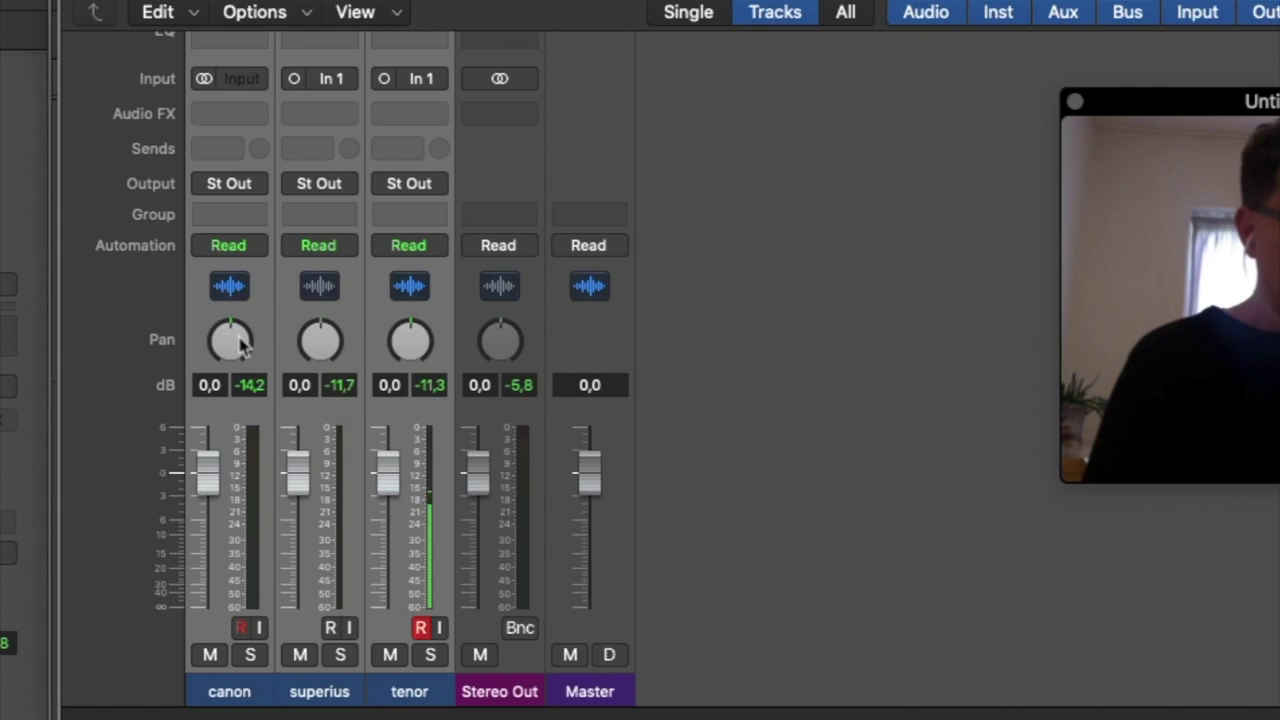
Pan superius to -24 and tenor to +25, leaving canon centred
mouse_move(1180, 210)
left_click_drag(230, 341, 230, 300)
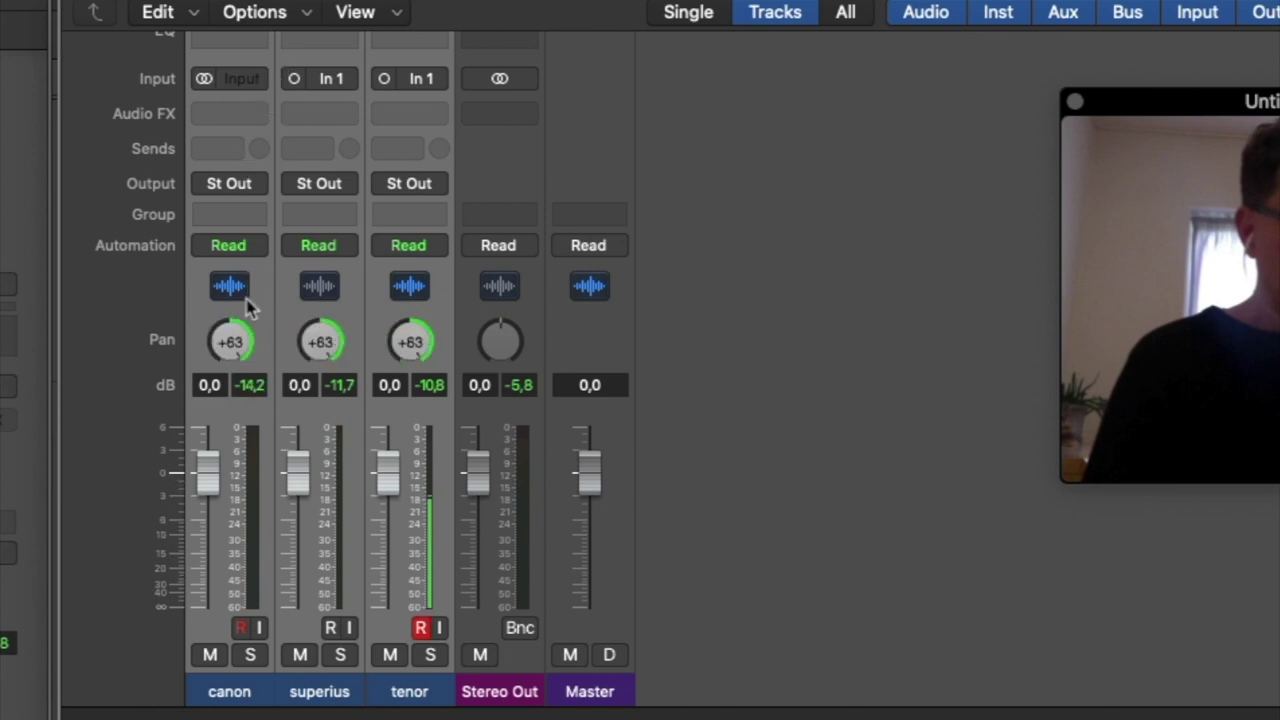
left_click(232, 341, "alt")
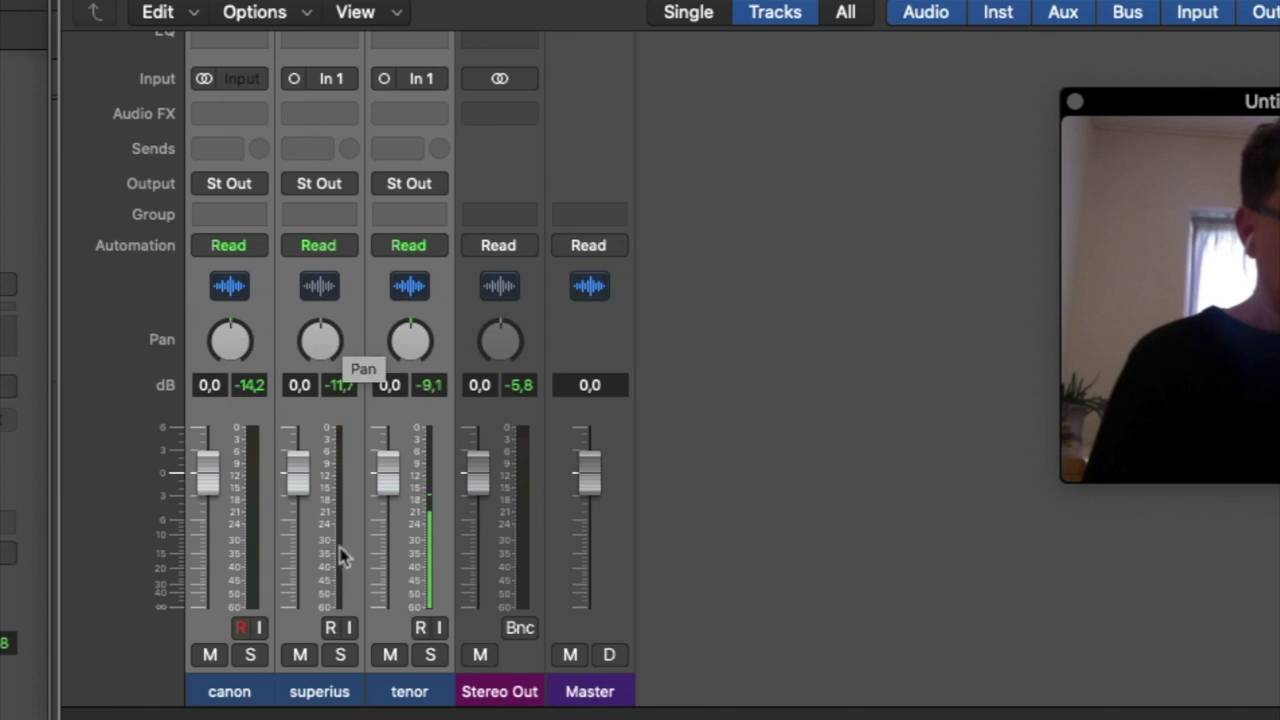
left_click(358, 286)
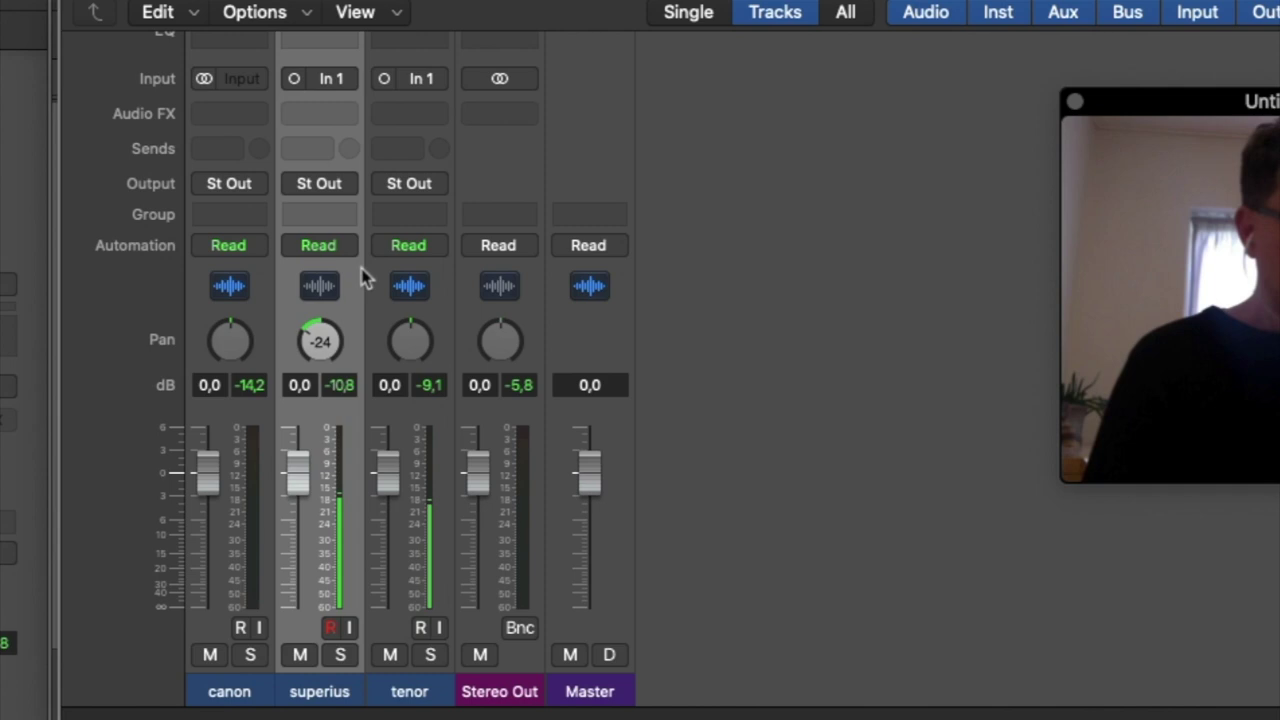
left_click_drag(410, 341, 410, 319)
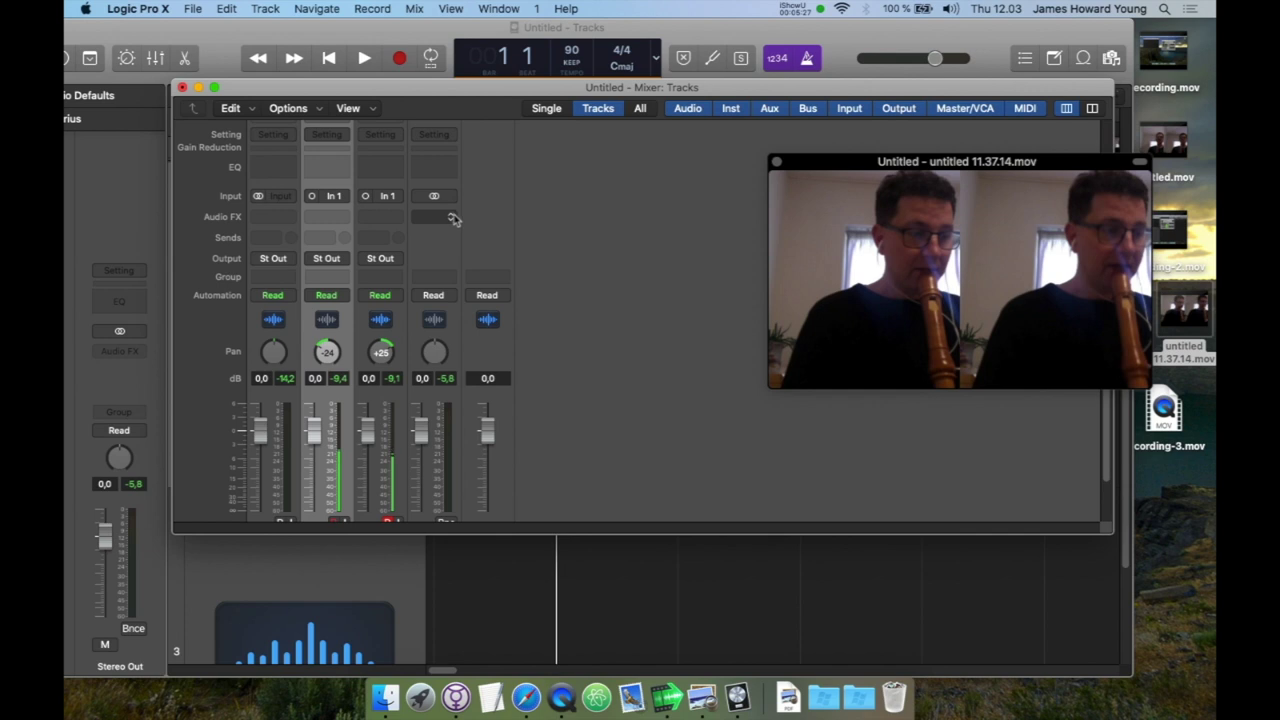
left_click(453, 219)
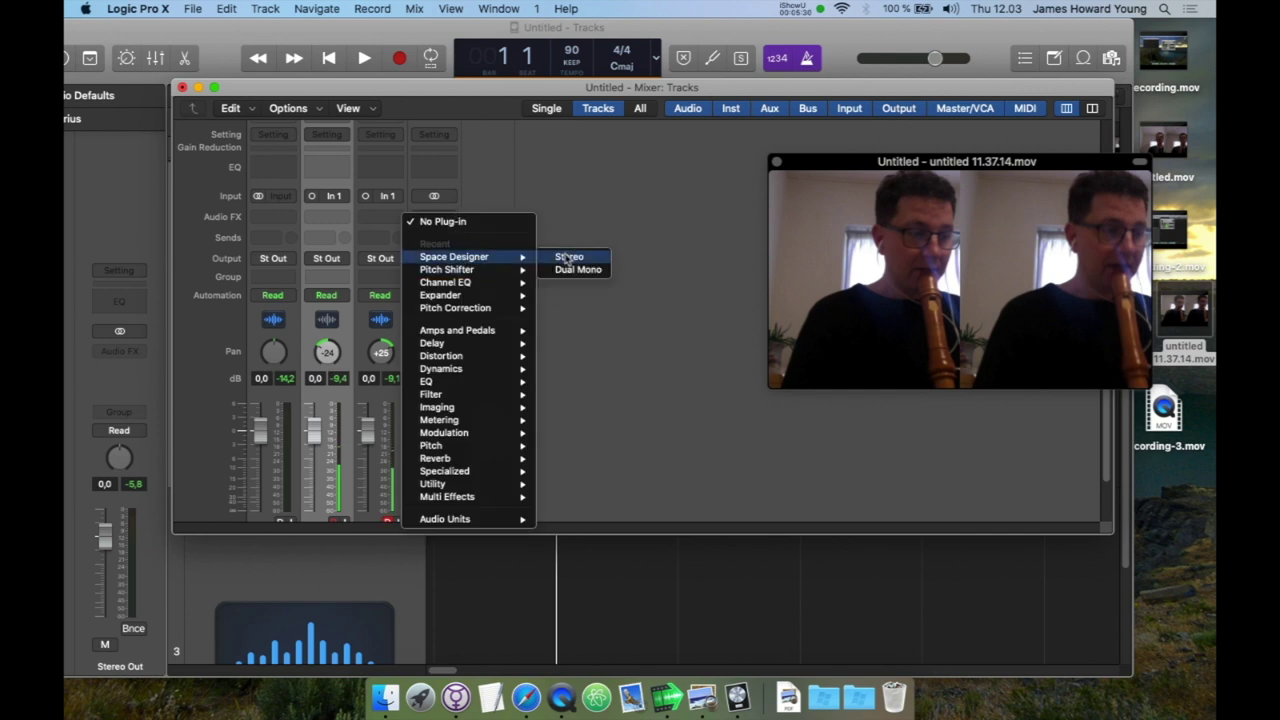
Add a Space Designer 1.8s_Large & Brite reverb to Stereo Out, wet about -13 dB, and arm tenor
left_click(566, 257)
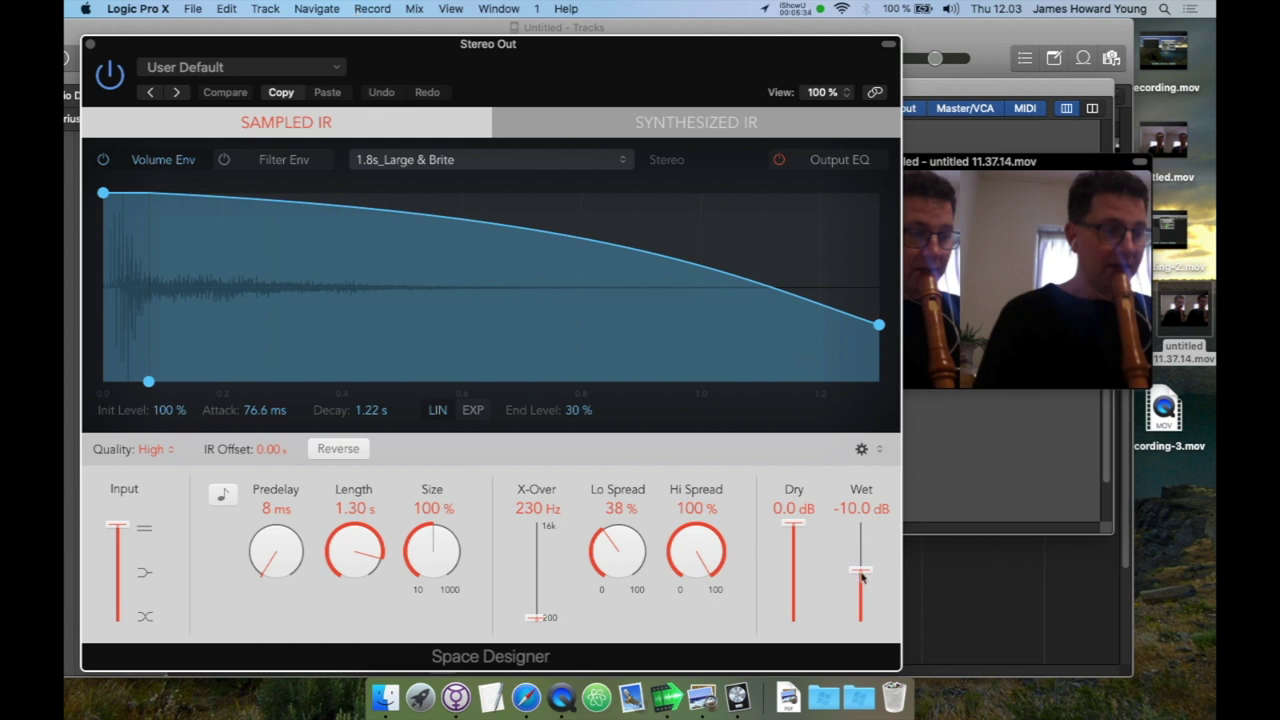
left_click_drag(862, 576, 862, 580)
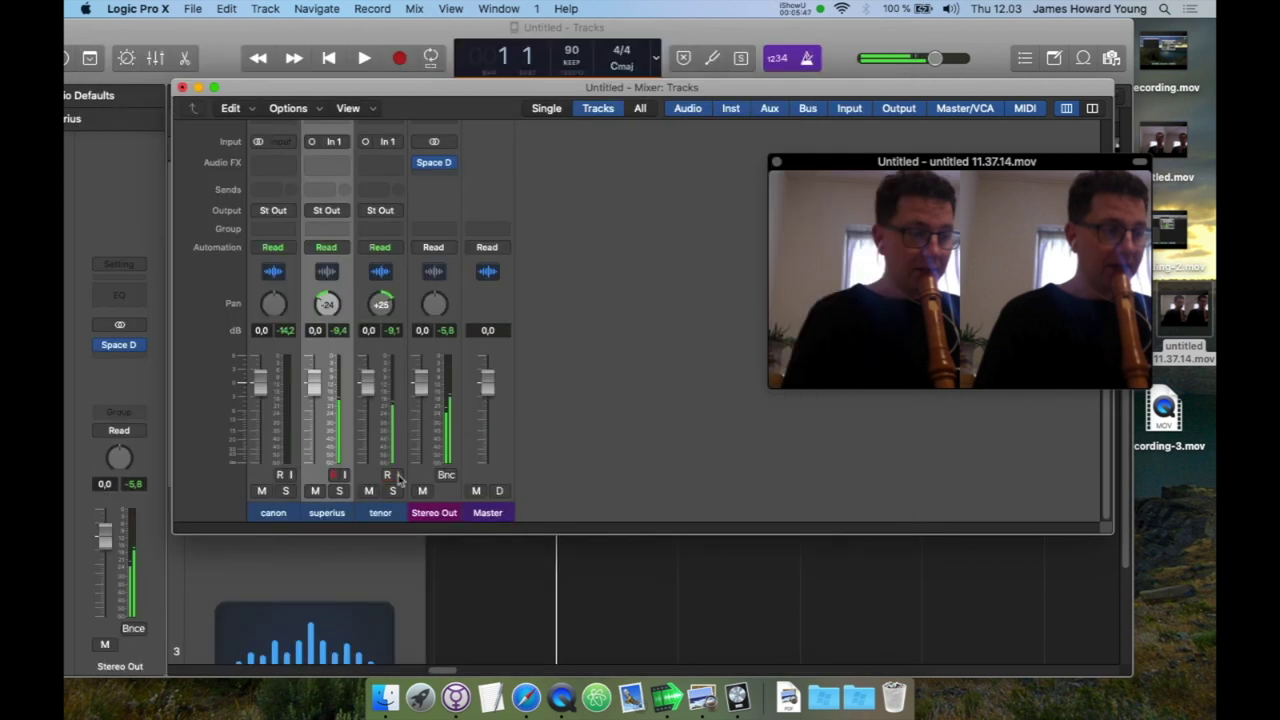
left_click(395, 476)
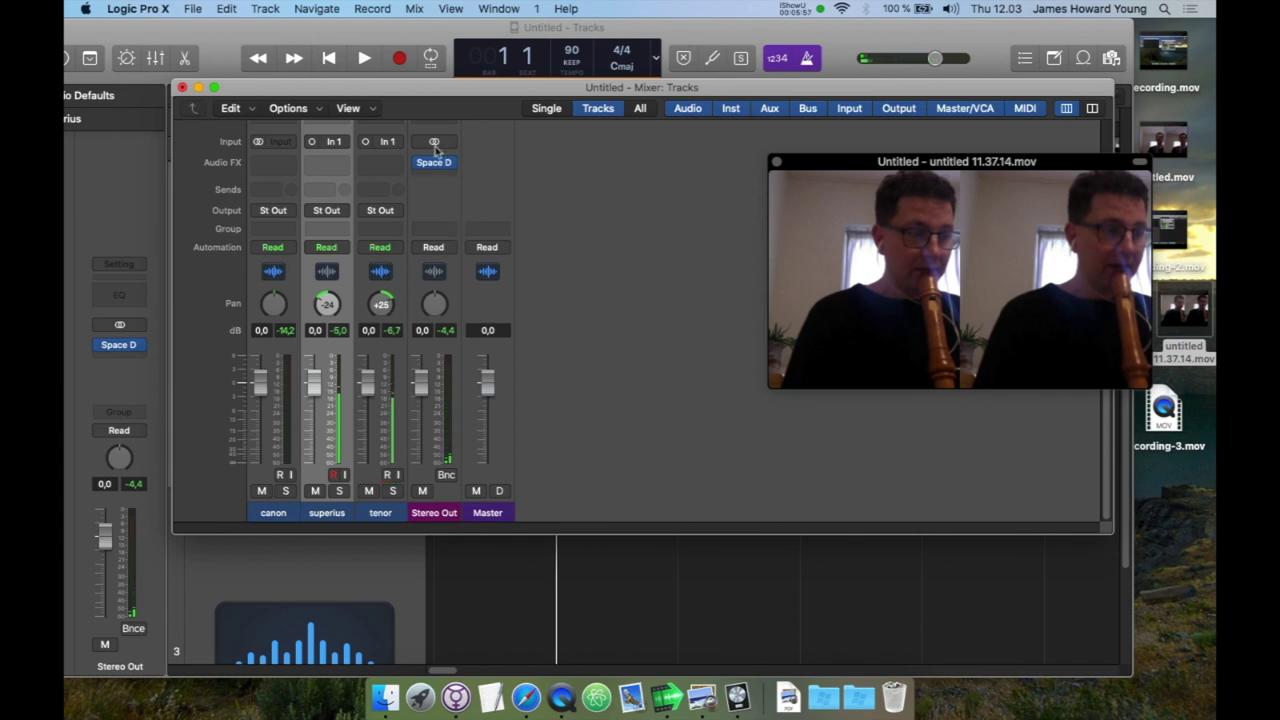
left_click_drag(434, 90, 451, 352)
Play back the mix, rearrange the Mixer and Tracks windows, then close the Mixer
scroll(502, 224, "up", 3)
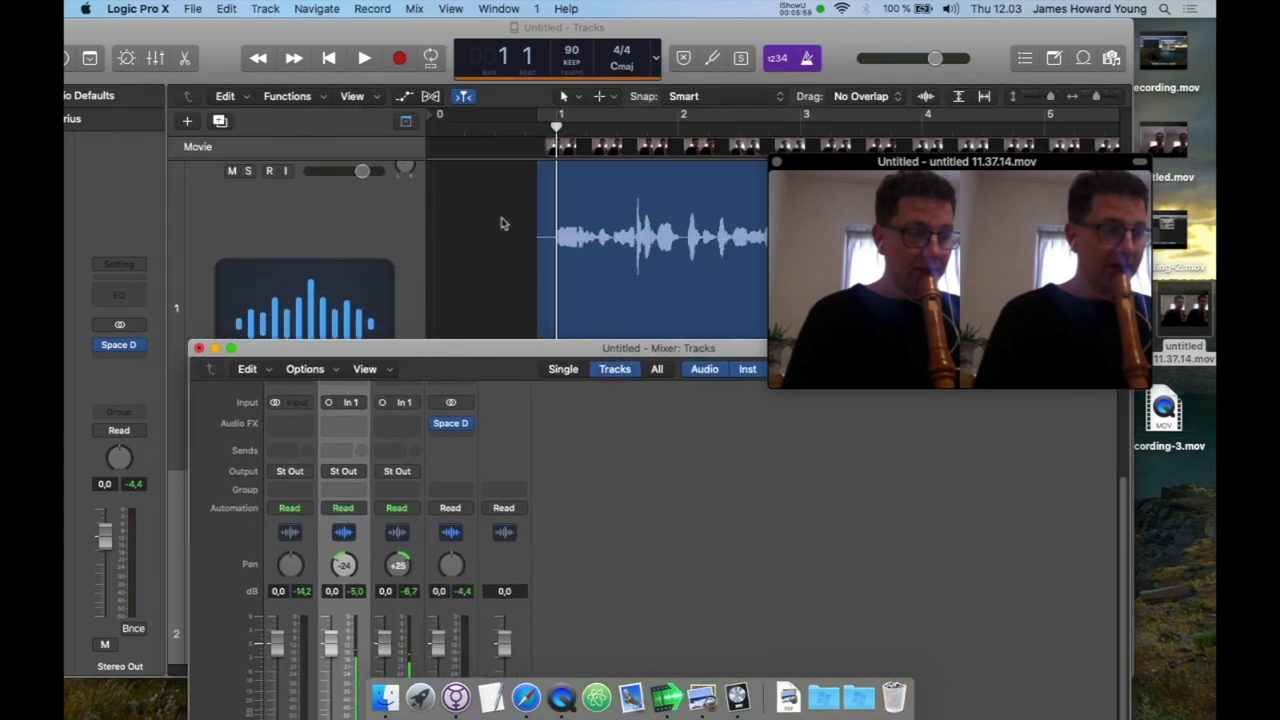
key("space")
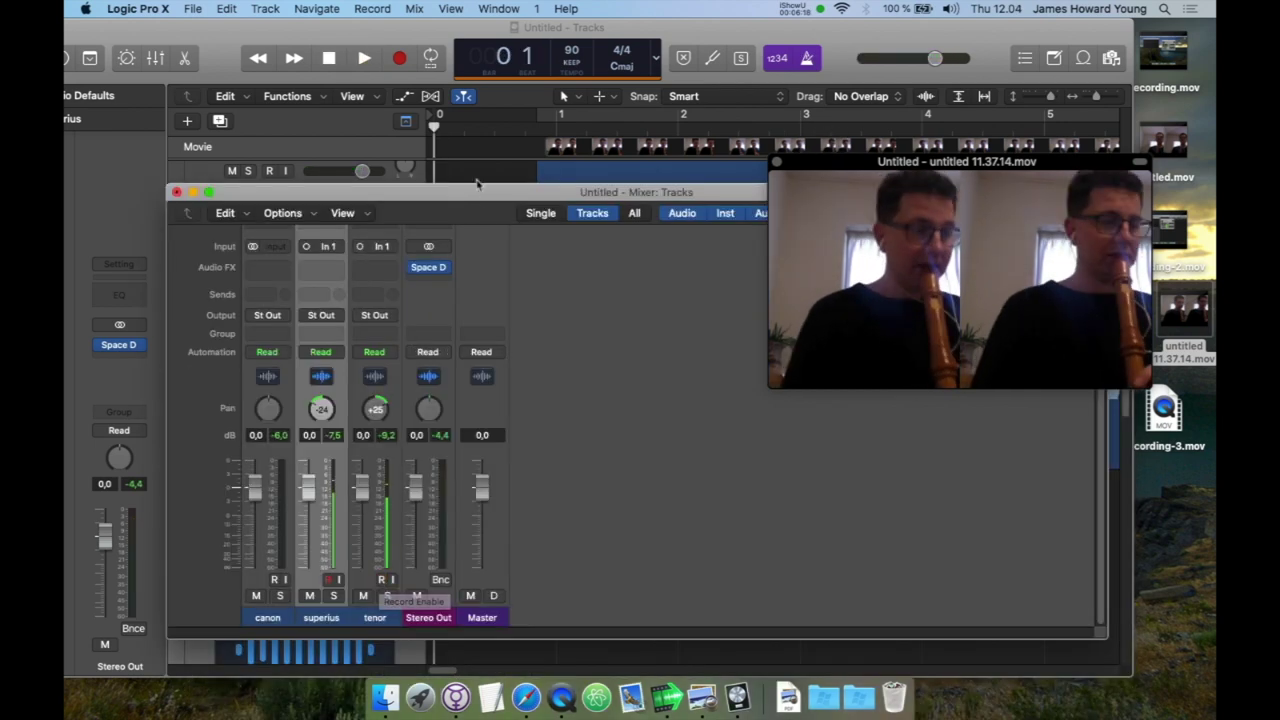
left_click_drag(480, 192, 554, 560)
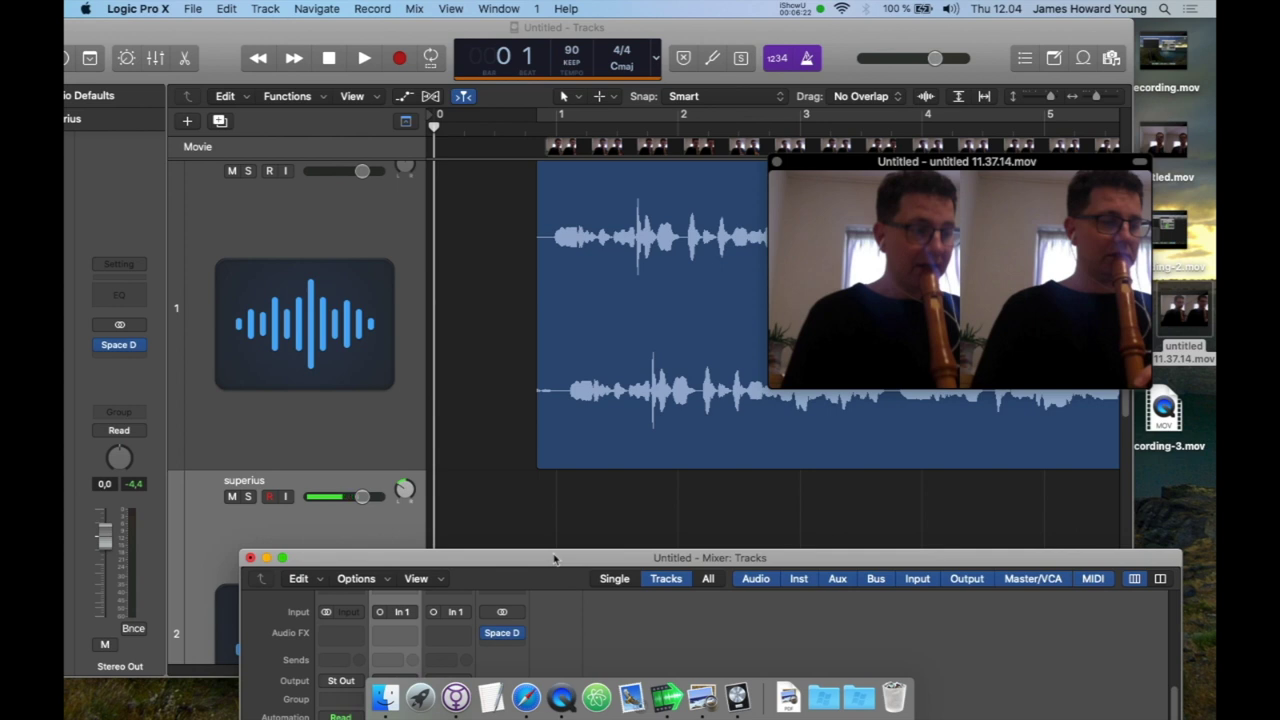
scroll(497, 140, "left", 1)
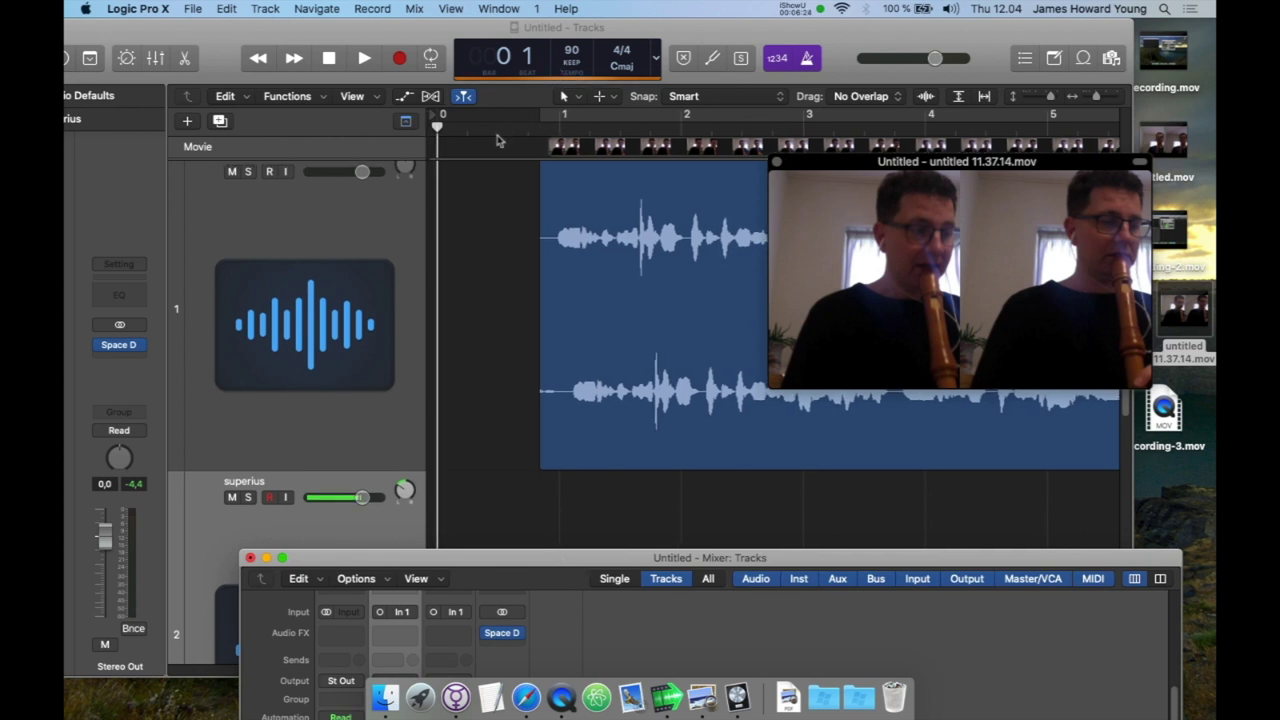
scroll(497, 140, "right", 1)
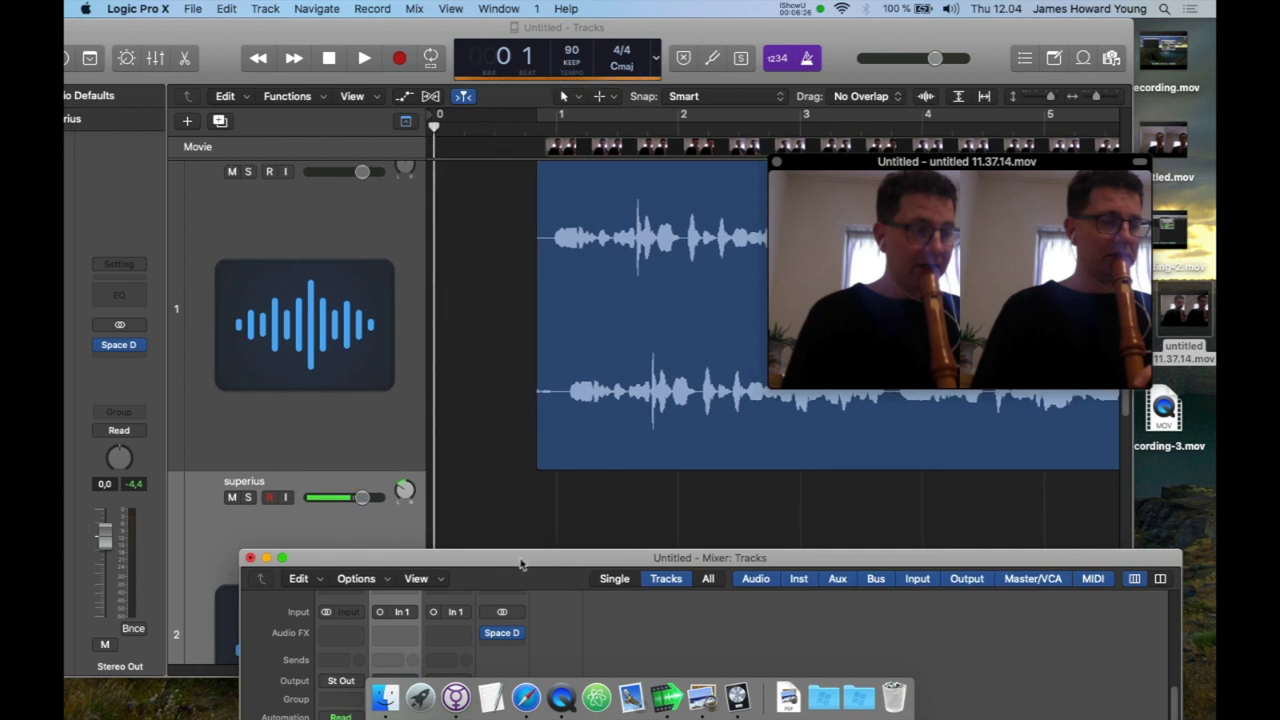
left_click_drag(520, 565, 740, 110)
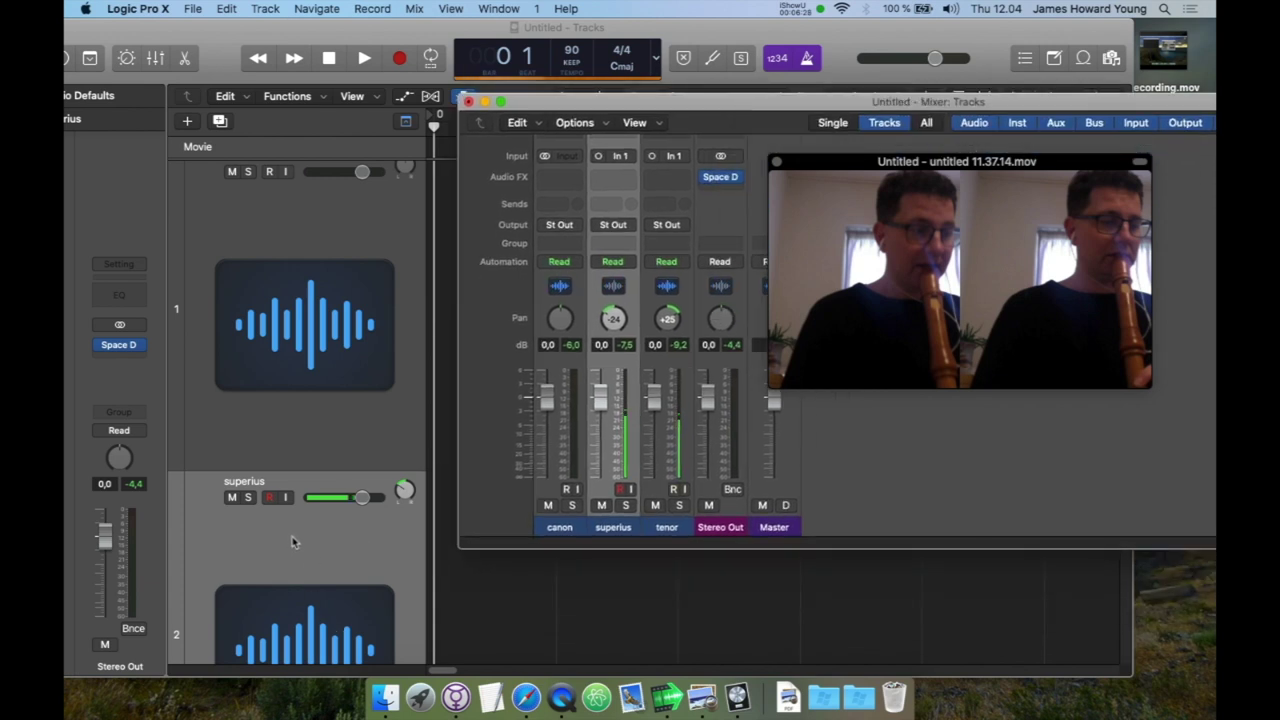
scroll(268, 501, "down", 5)
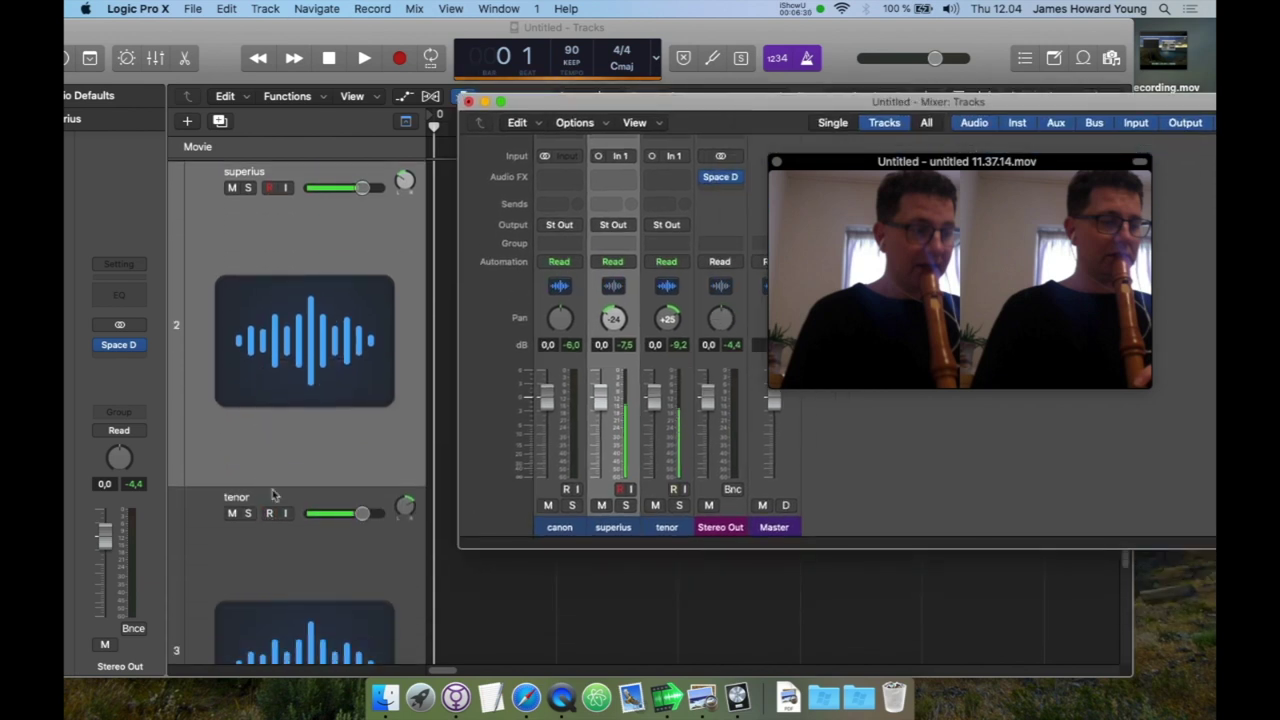
left_click(311, 544)
scroll(311, 548, "down", 3)
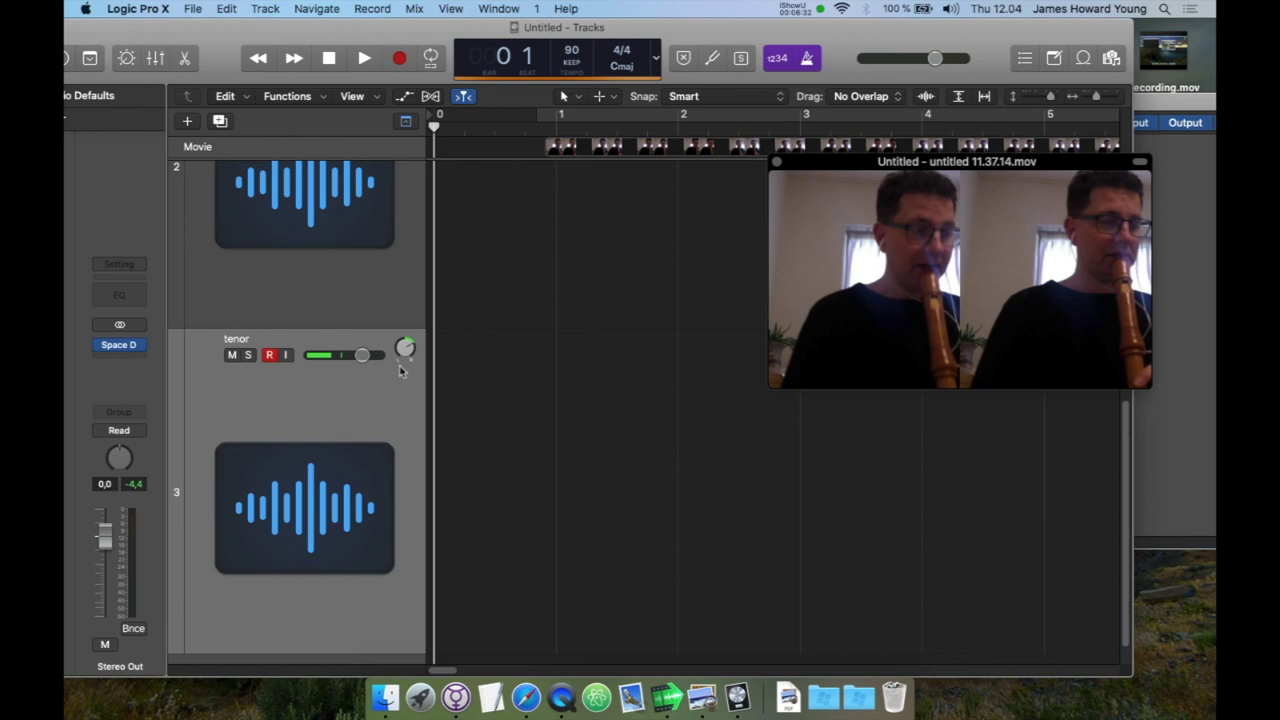
key("super+2")
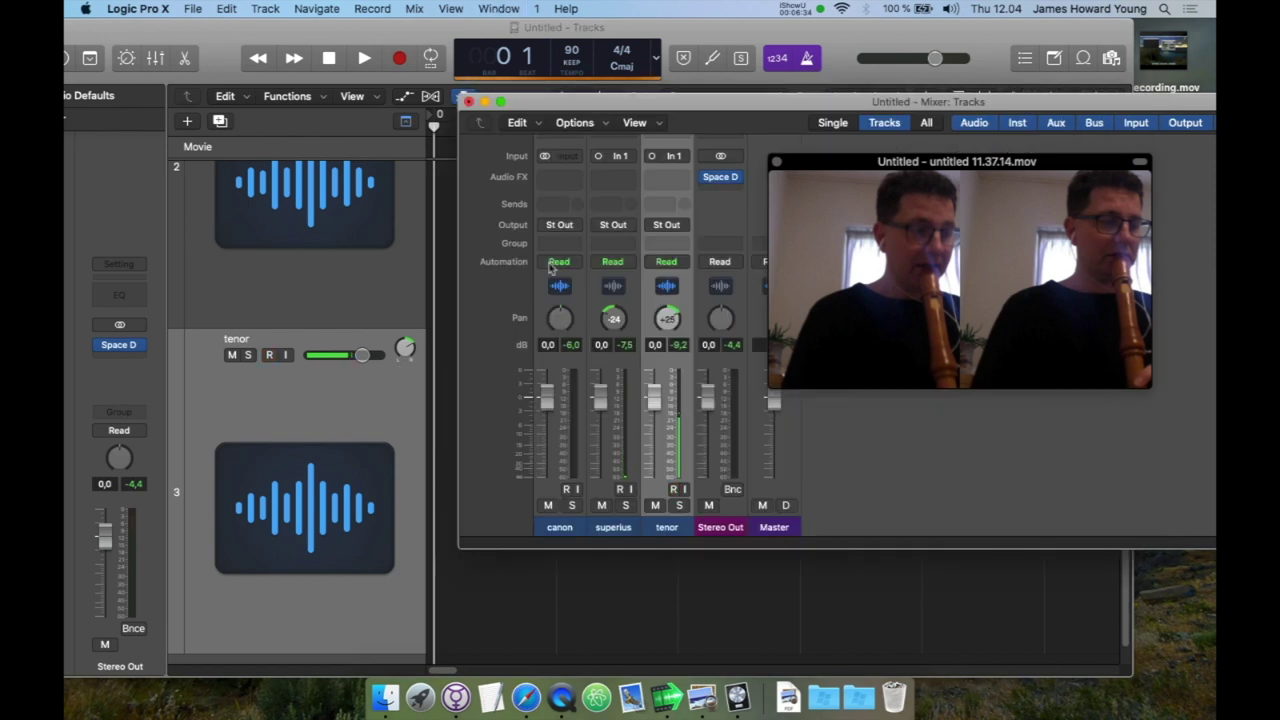
left_click(468, 101)
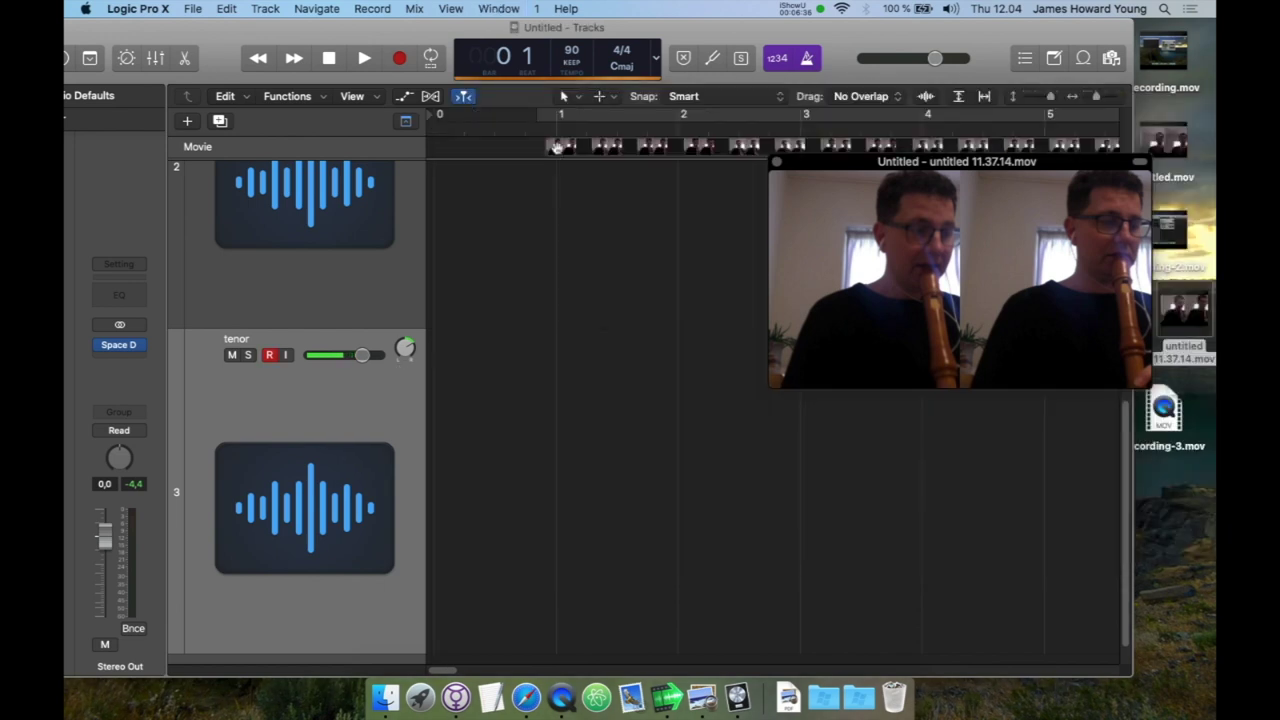
Record the tenor part in Logic while the movie plays
key("r")
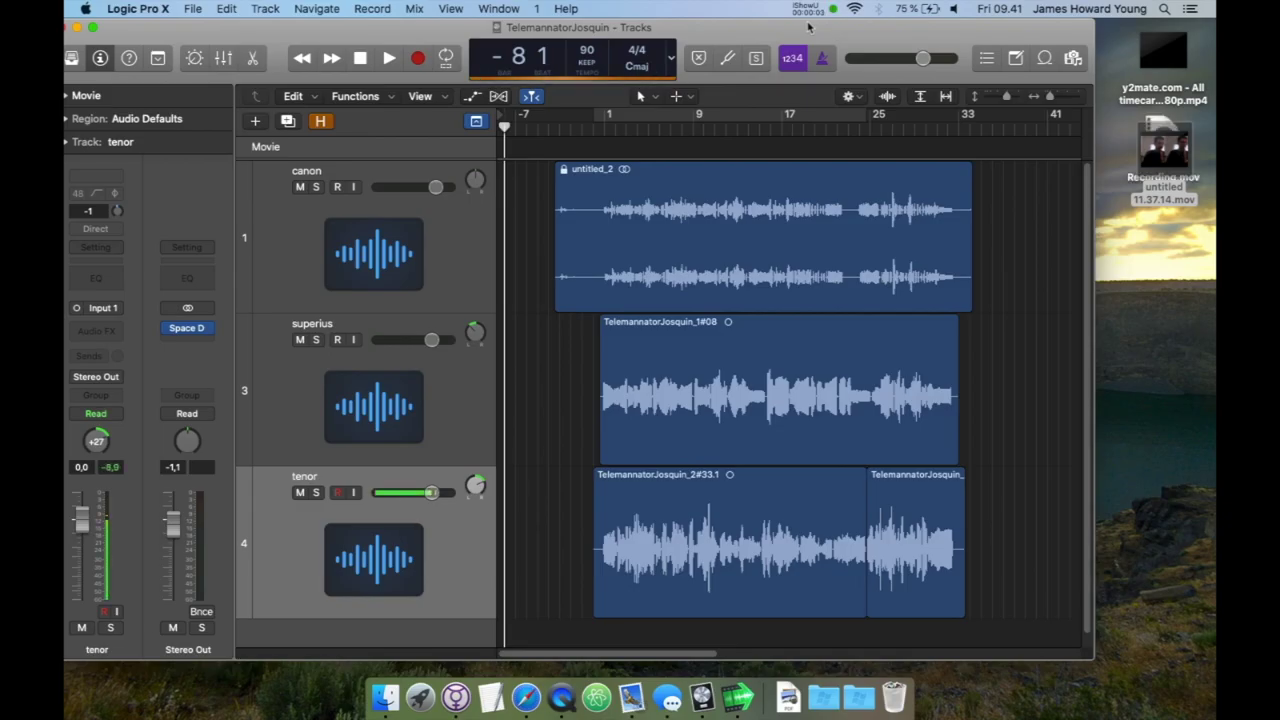
Bounce the mix to audio.aif on the Desktop, then quit Logic without saving
left_click(706, 224)
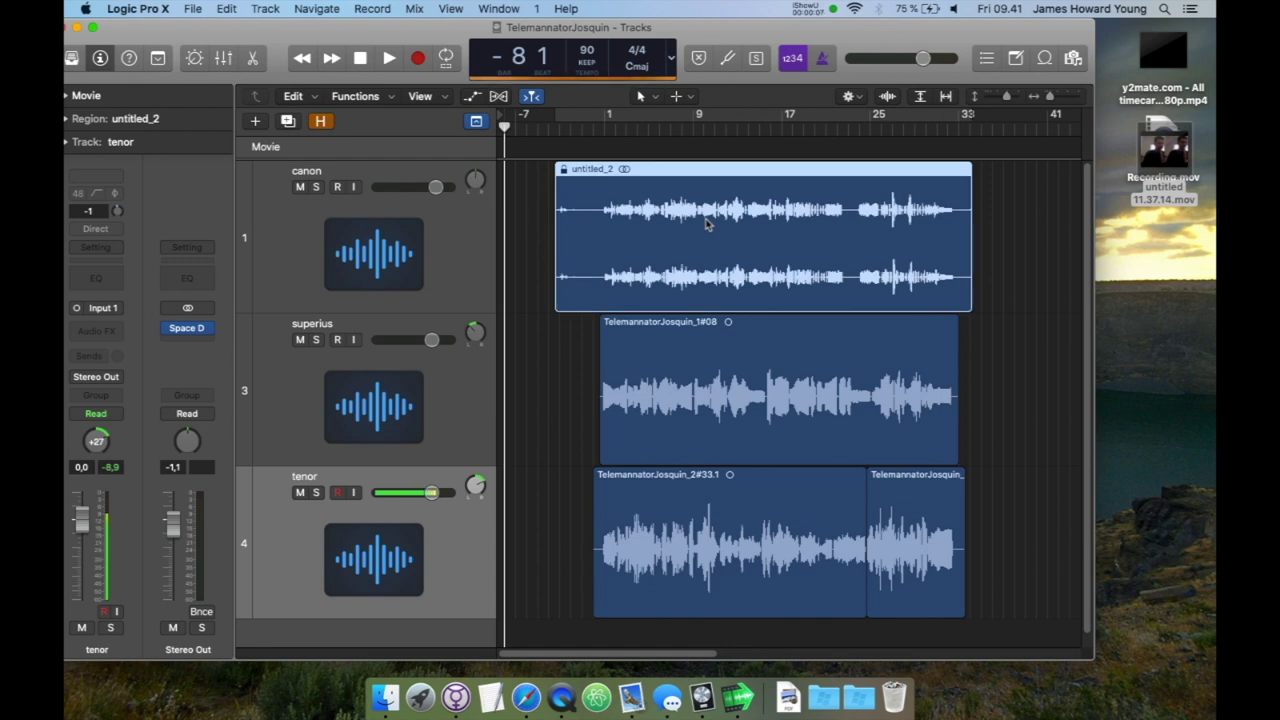
key("super+b")
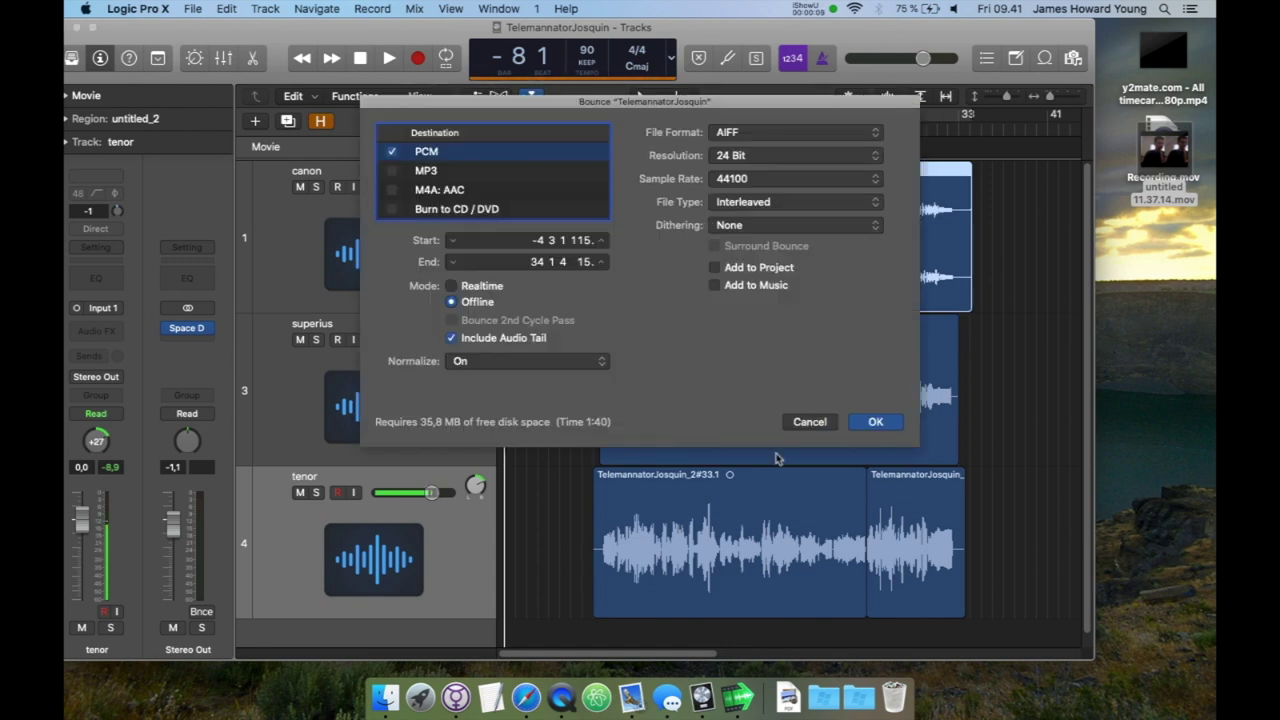
left_click(876, 422)
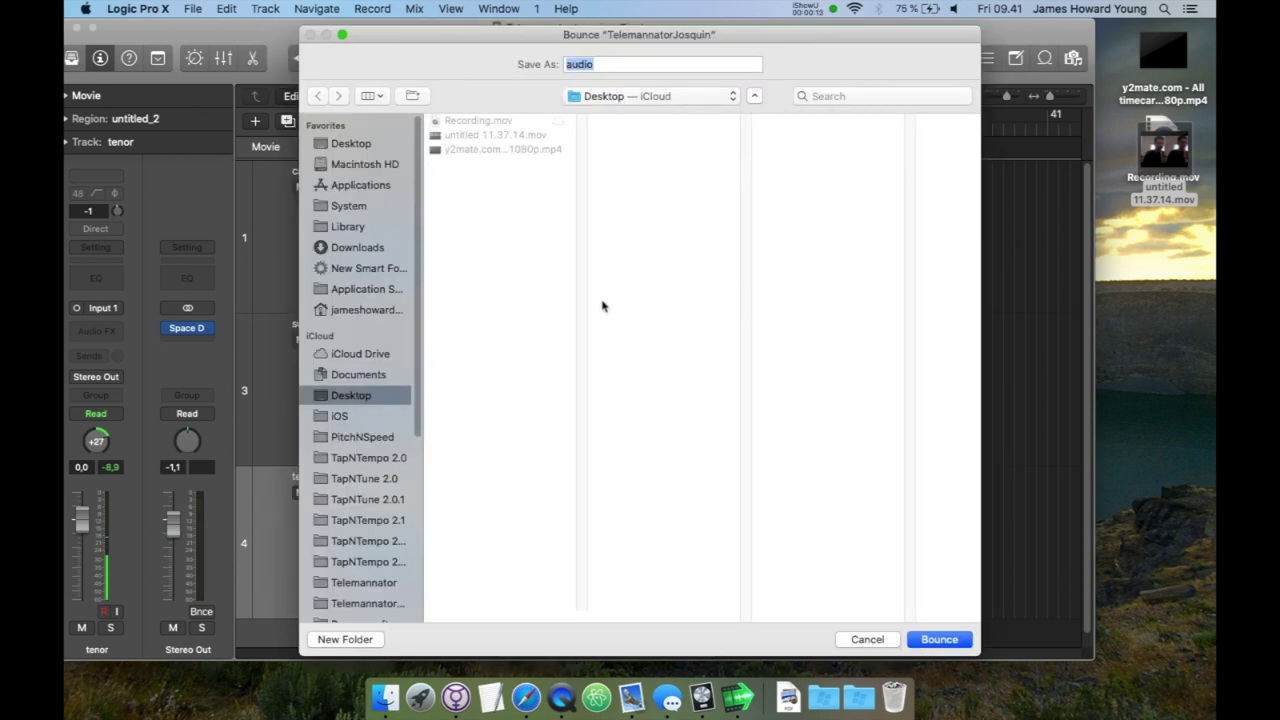
key("Return")
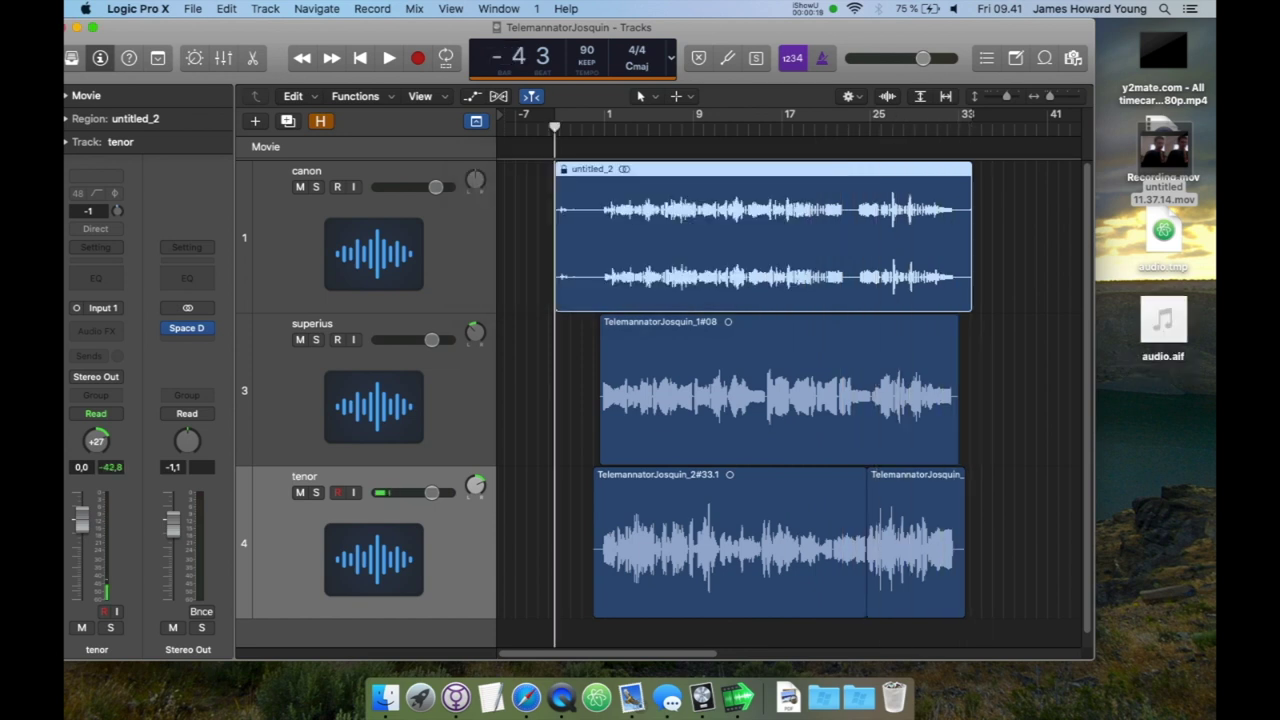
key("super+q")
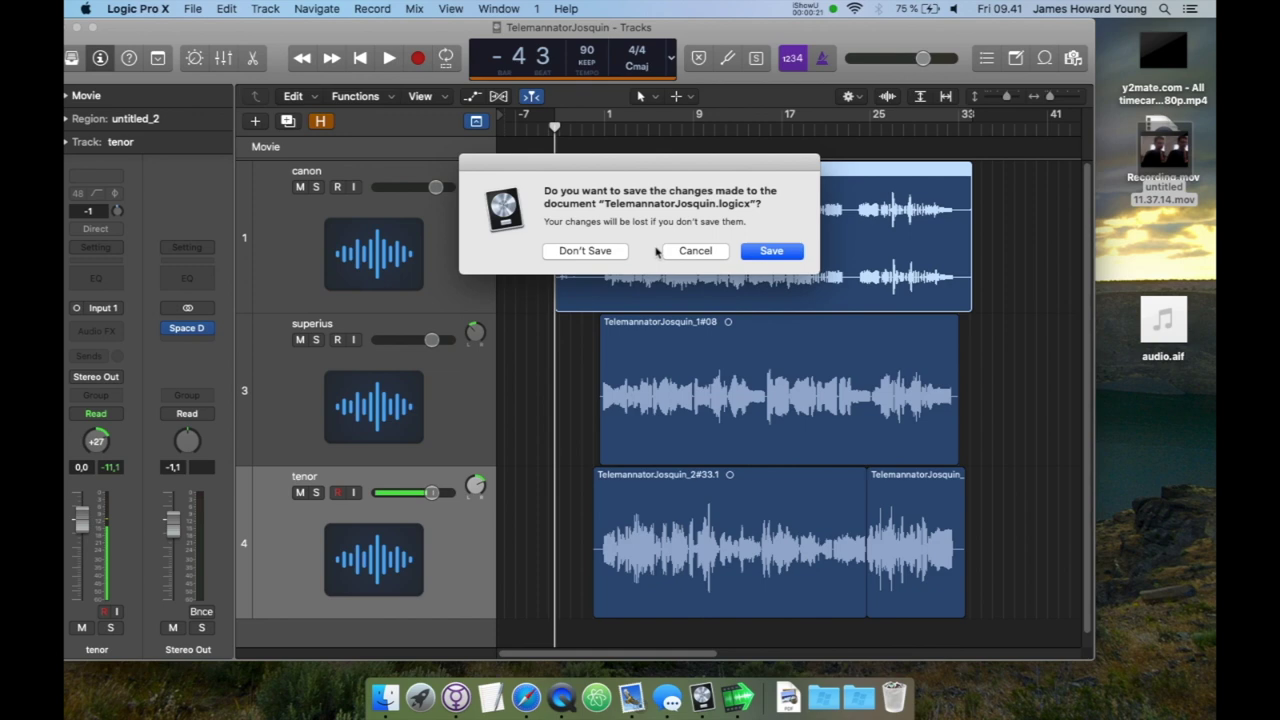
left_click(614, 254)
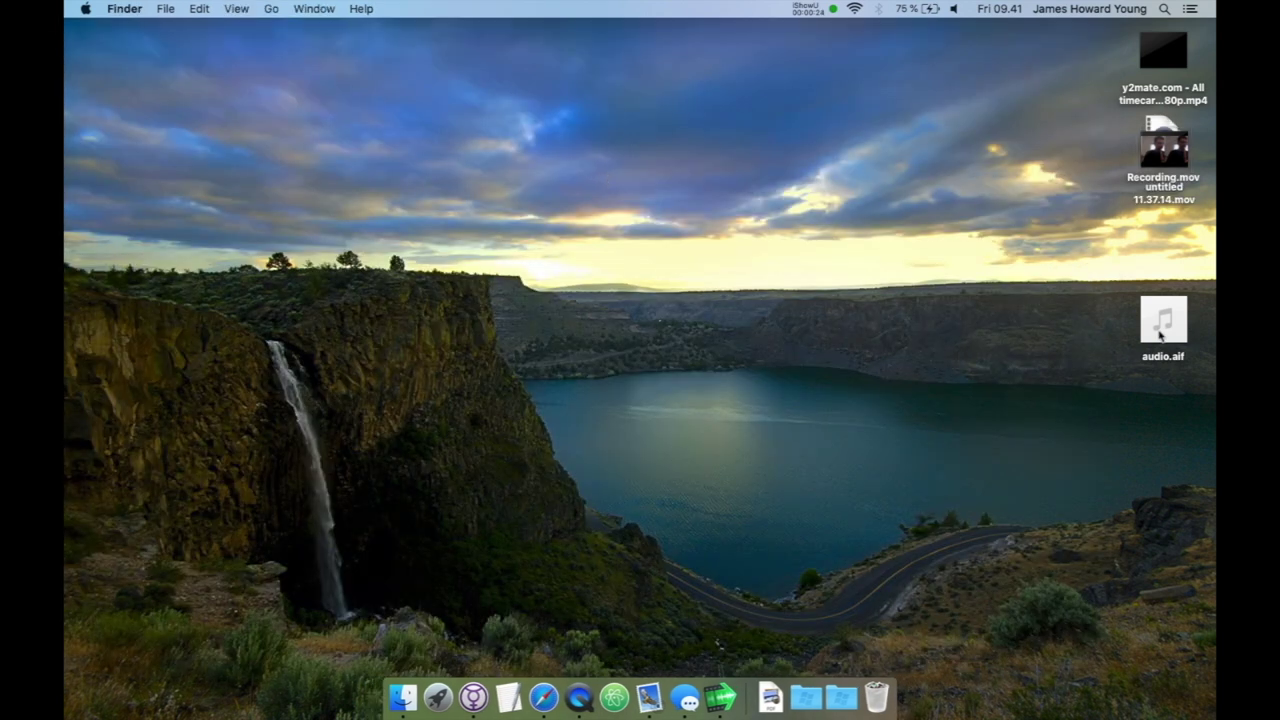
Move untitled 11.37.14.mov below audio.aif on the desktop and launch Final Cut Pro
left_click_drag(1176, 170, 1170, 425)
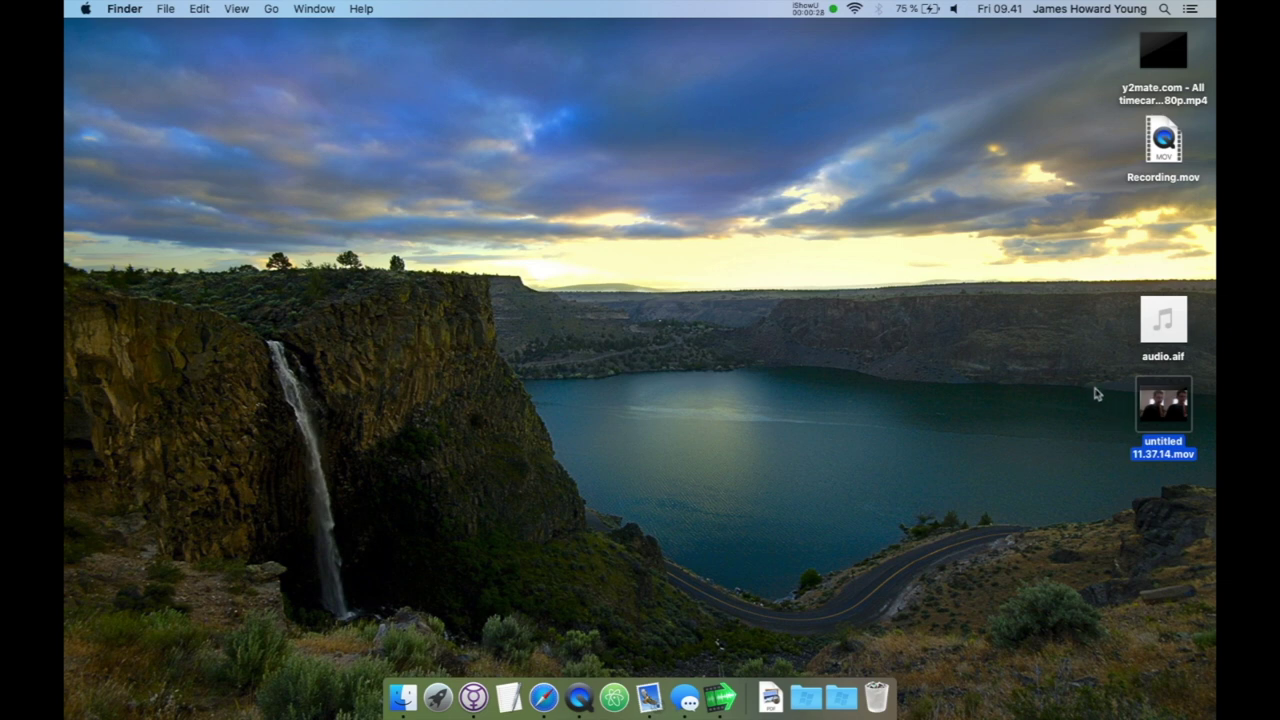
key("ctrl+space")
type("fcp")
key("Return")
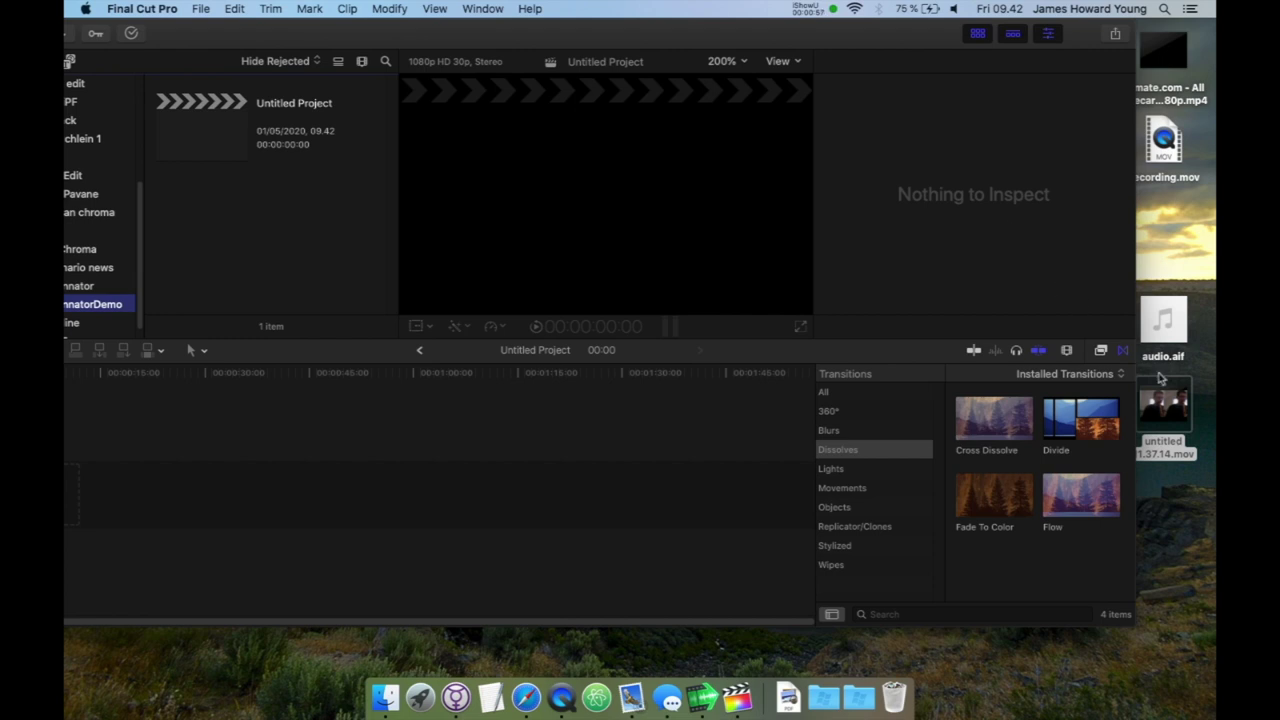
Place untitled 11.37.14.mov at the start of the Untitled Project timeline
left_click_drag(1186, 410, 363, 470)
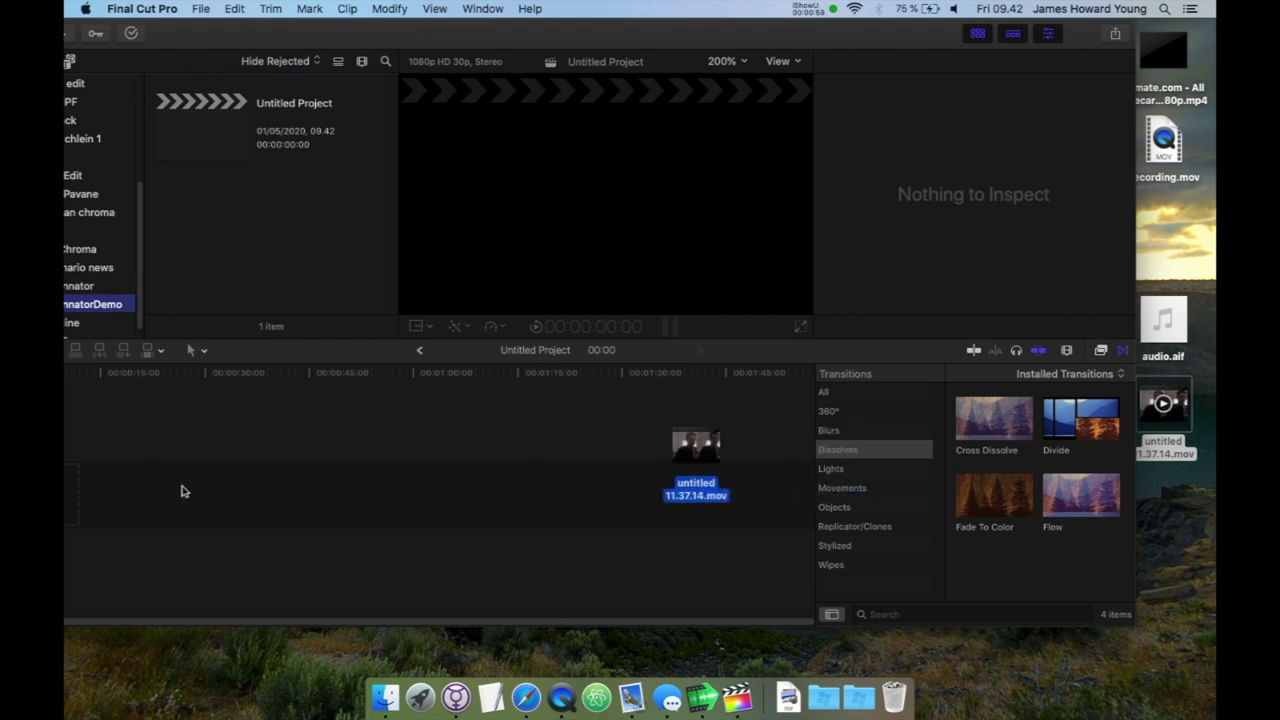
left_click_drag(181, 491, 200, 423)
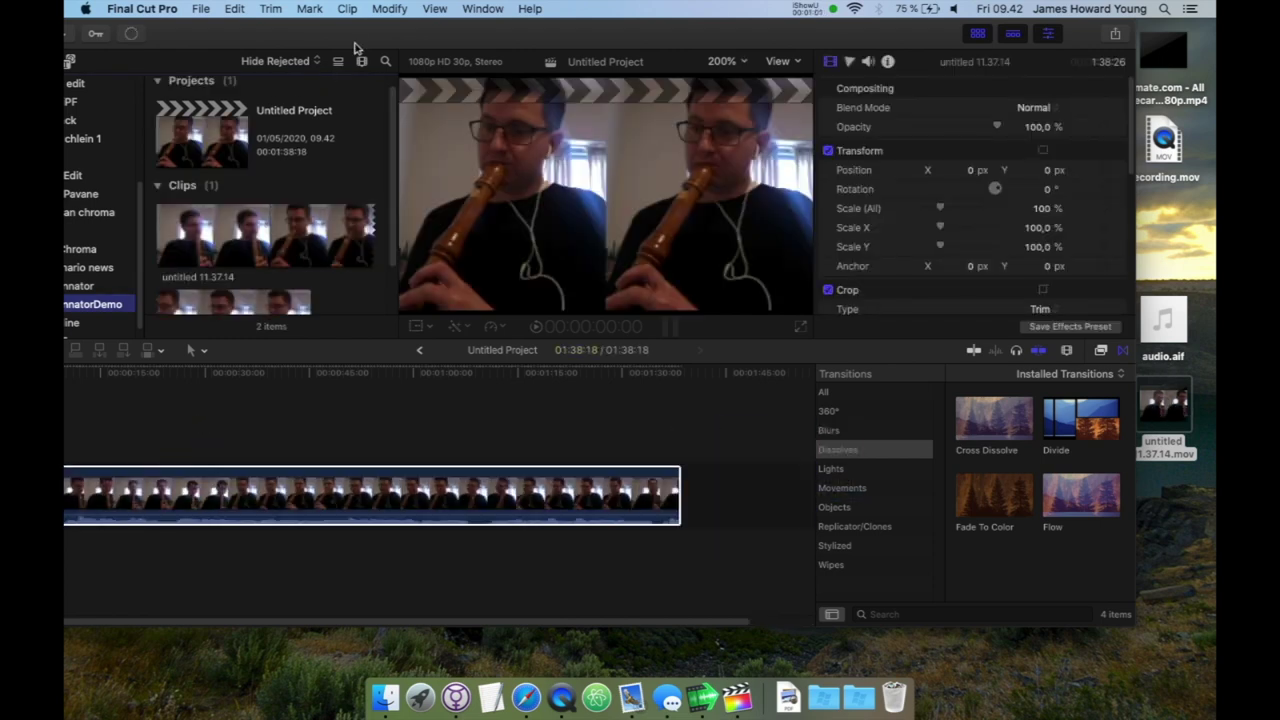
left_click_drag(383, 28, 641, 28)
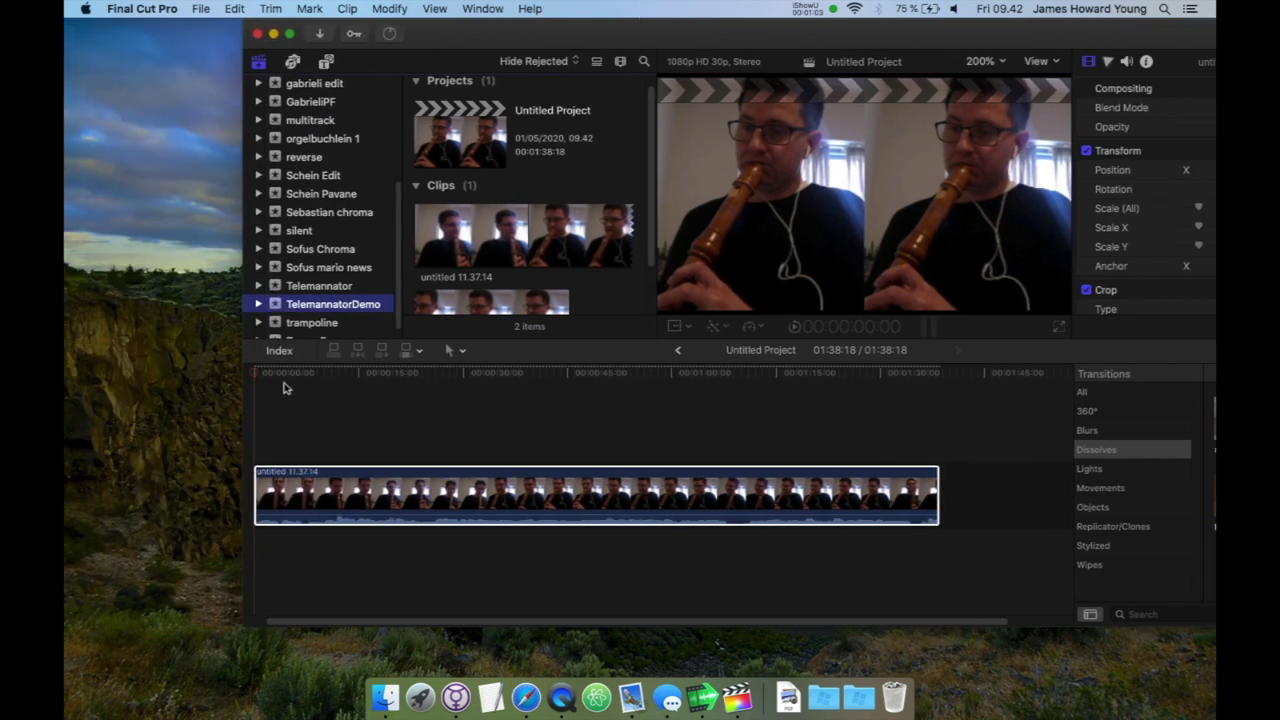
Play the project from the start, then show the clip's inspector at about 9 seconds
left_click(253, 376)
key("space")
key("shift+z")
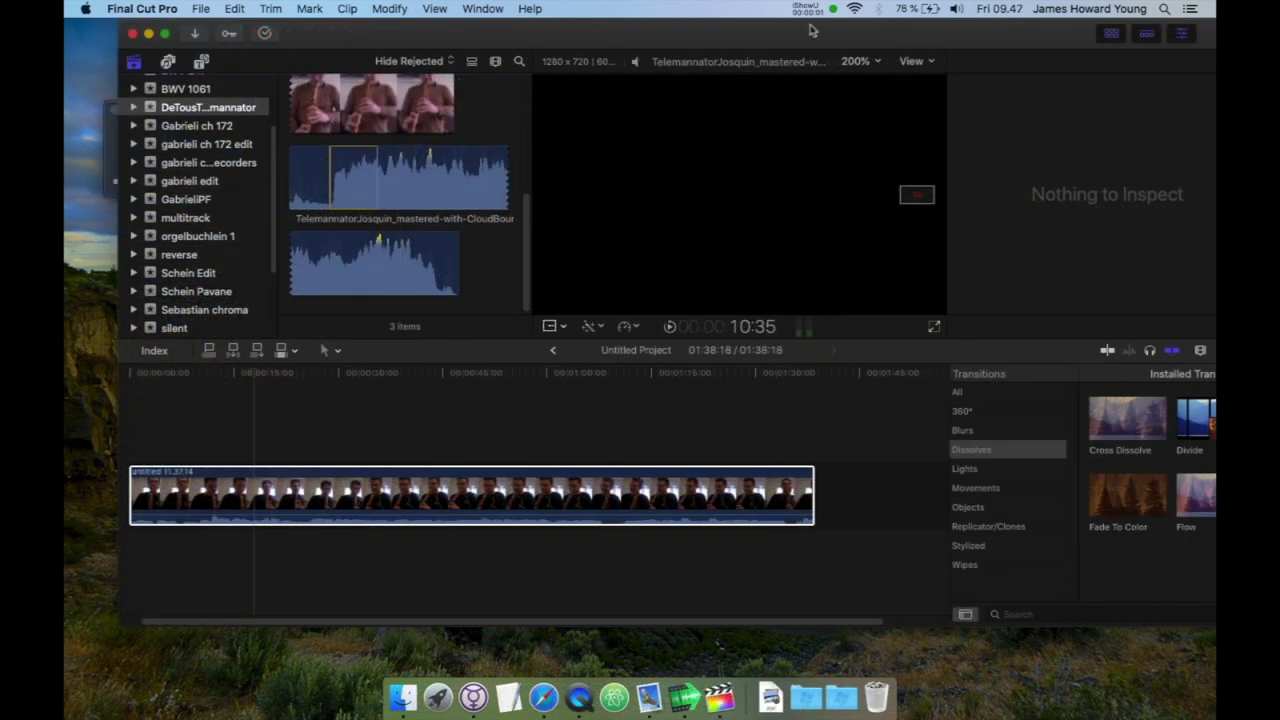
scroll(165, 438, "left", 1)
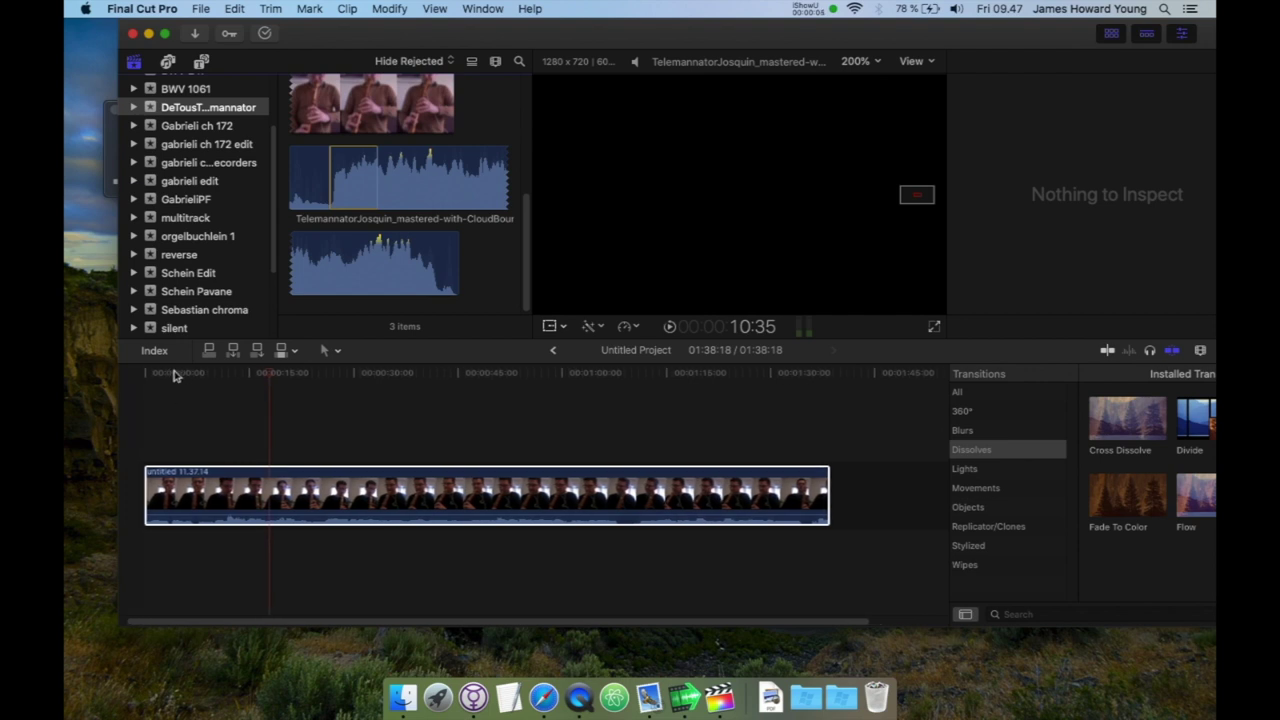
left_click_drag(163, 371, 210, 374)
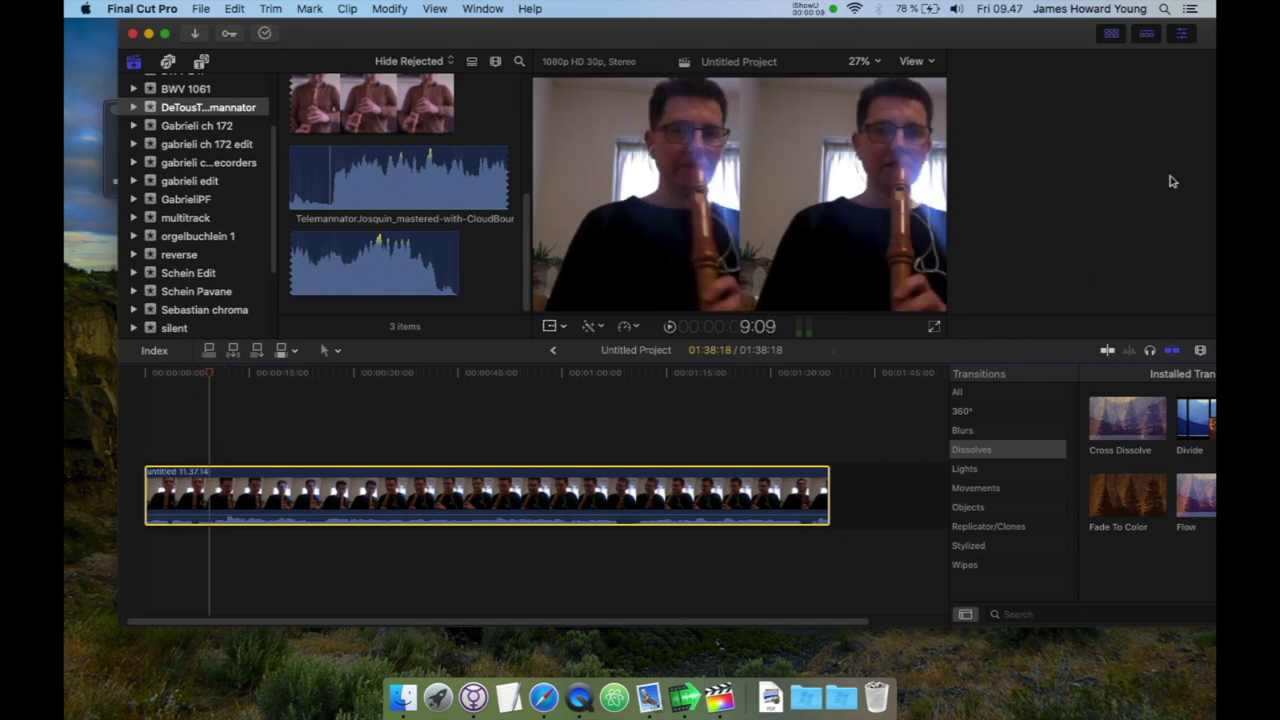
key("super+4")
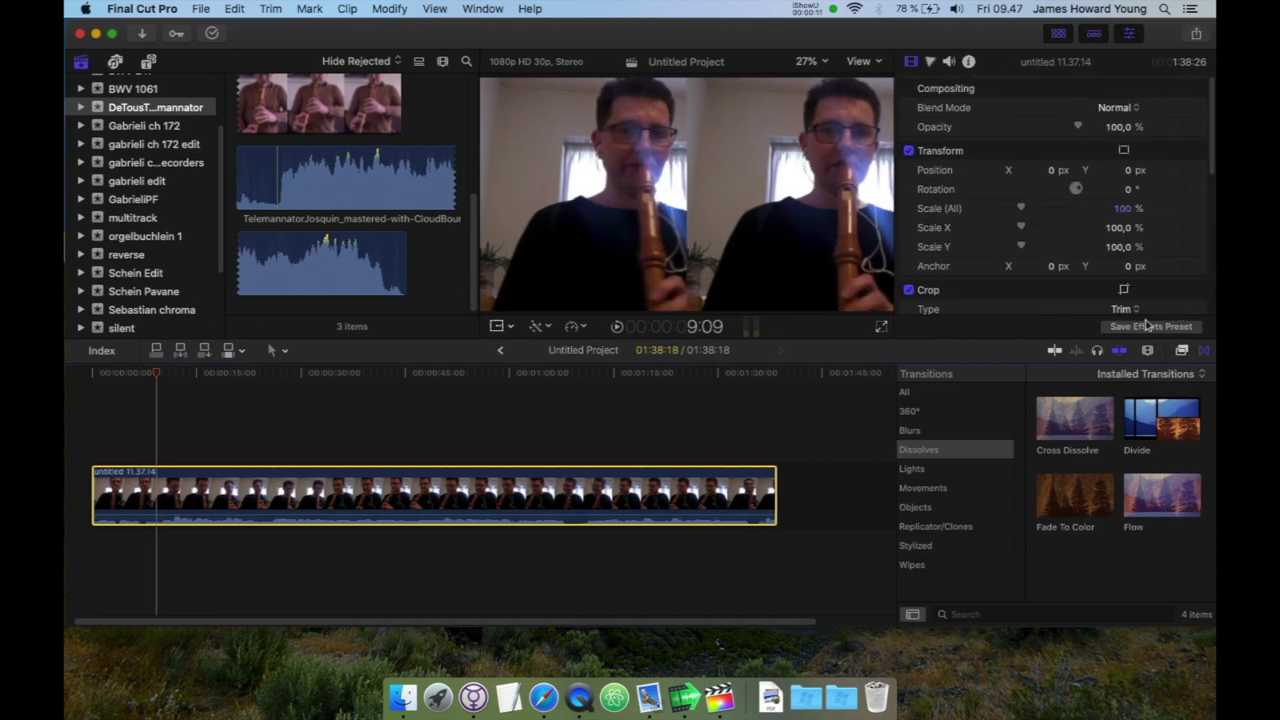
Zoom the timeline in and raise clip height to maximum for tall filmstrips and waveform
left_click(1147, 351)
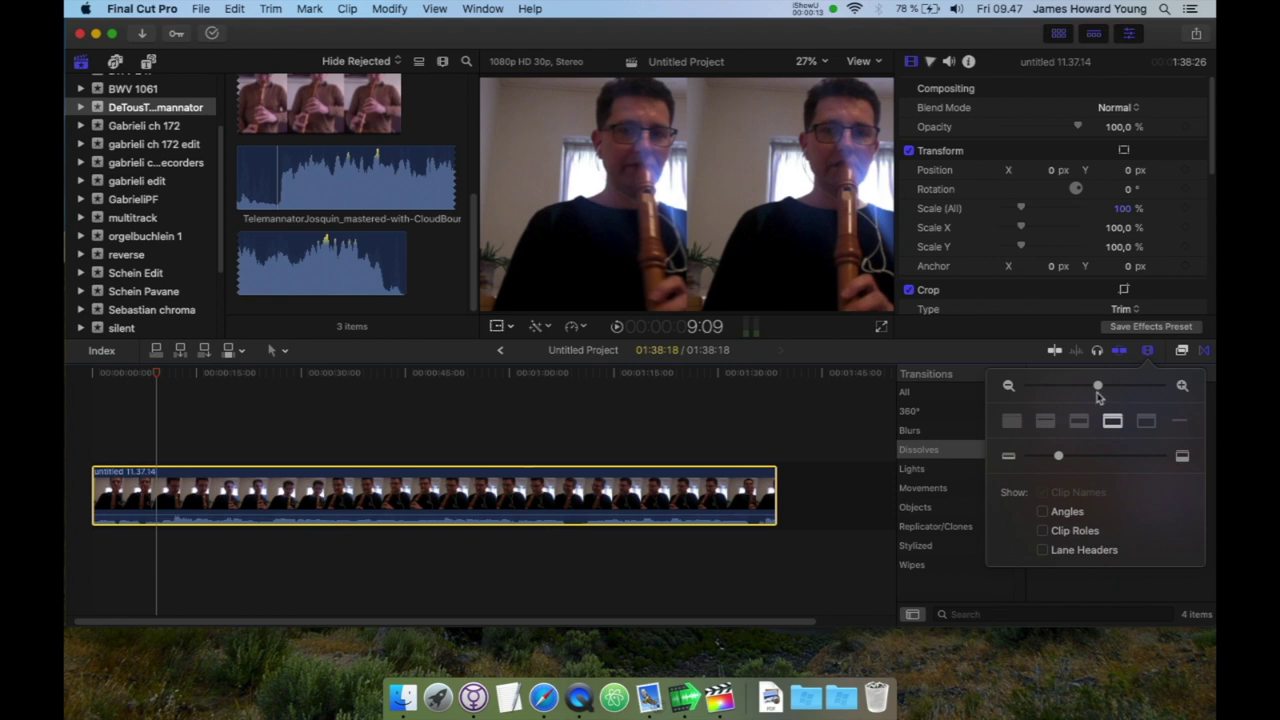
left_click_drag(1102, 388, 1106, 389)
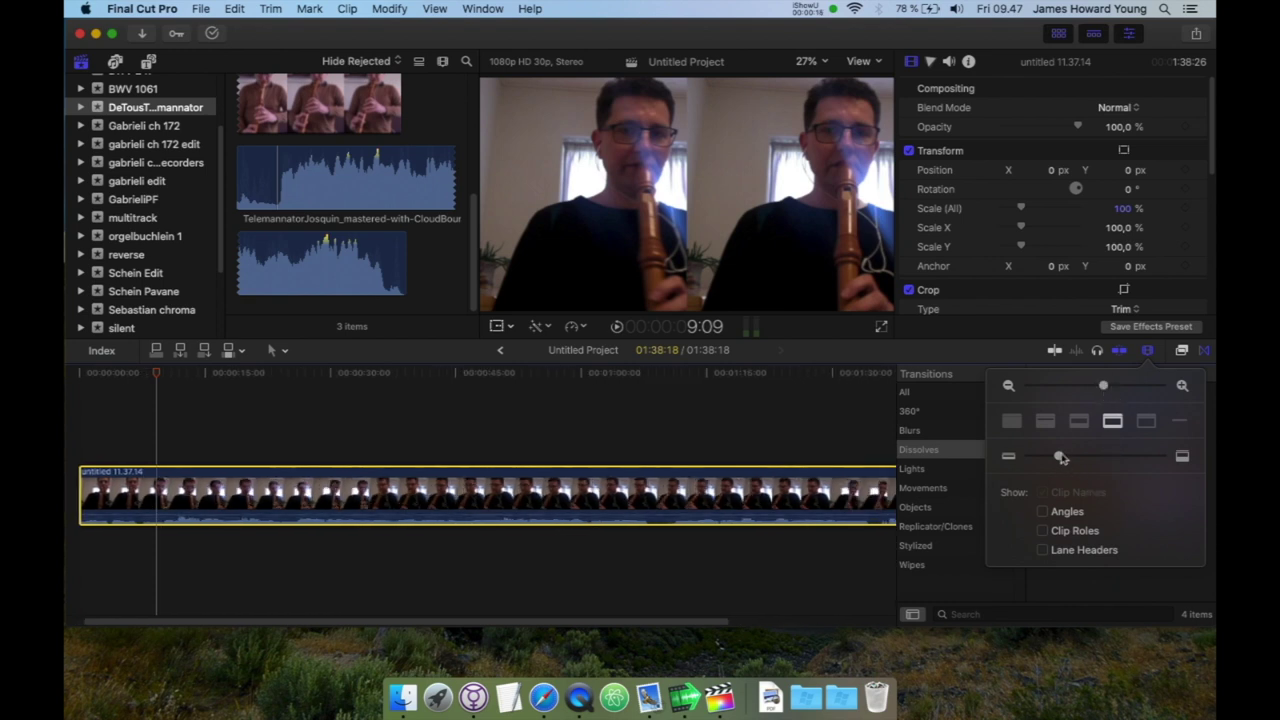
left_click_drag(1062, 457, 1164, 439)
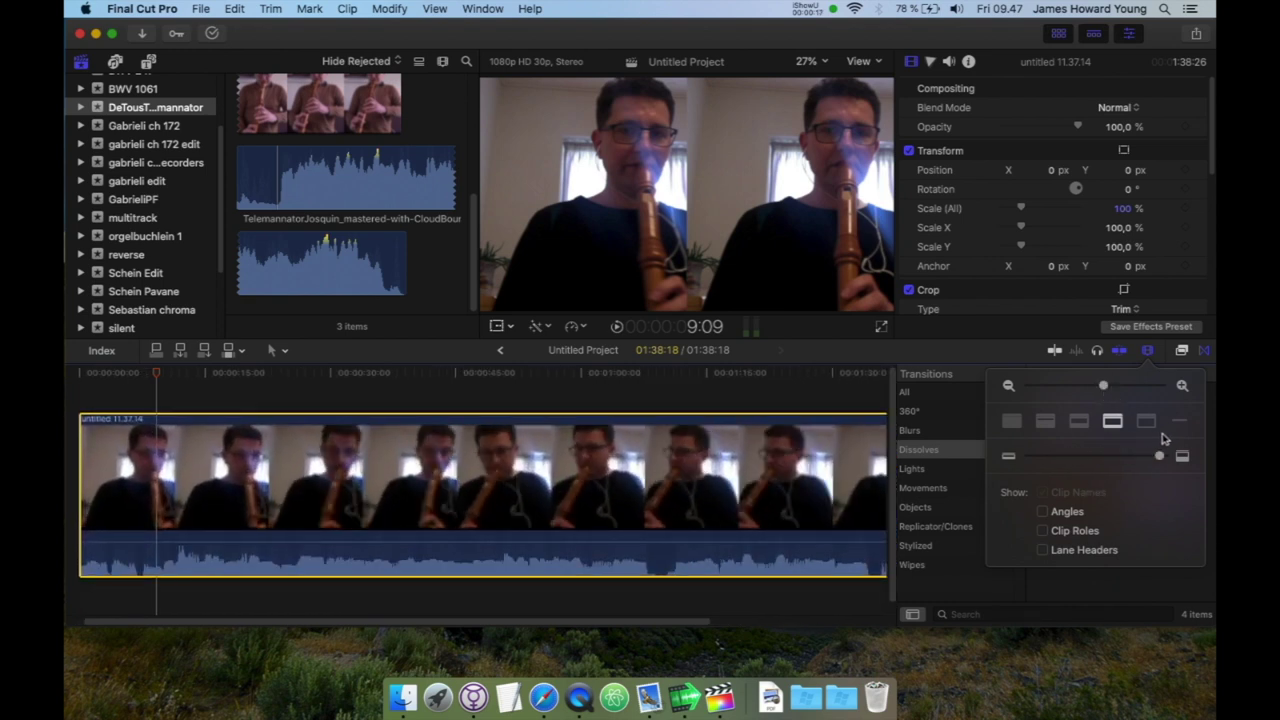
left_click(141, 378)
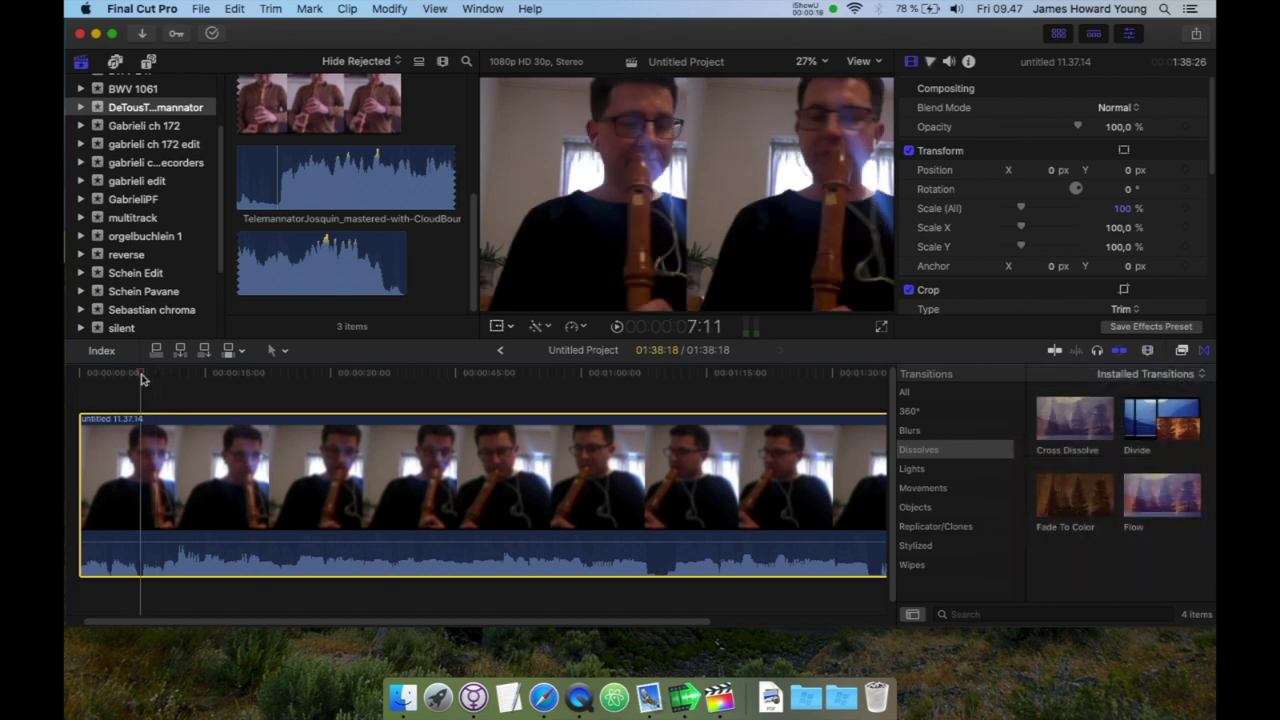
left_click(1148, 352)
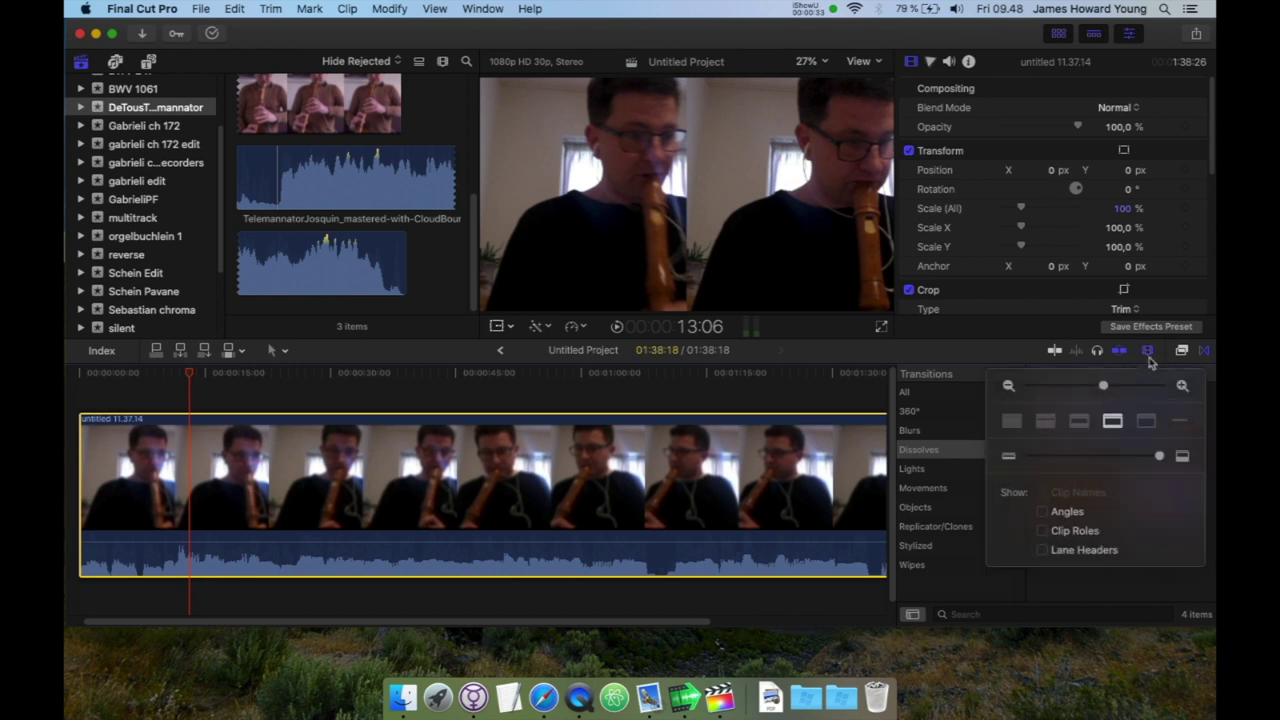
left_click_drag(1104, 390, 1124, 387)
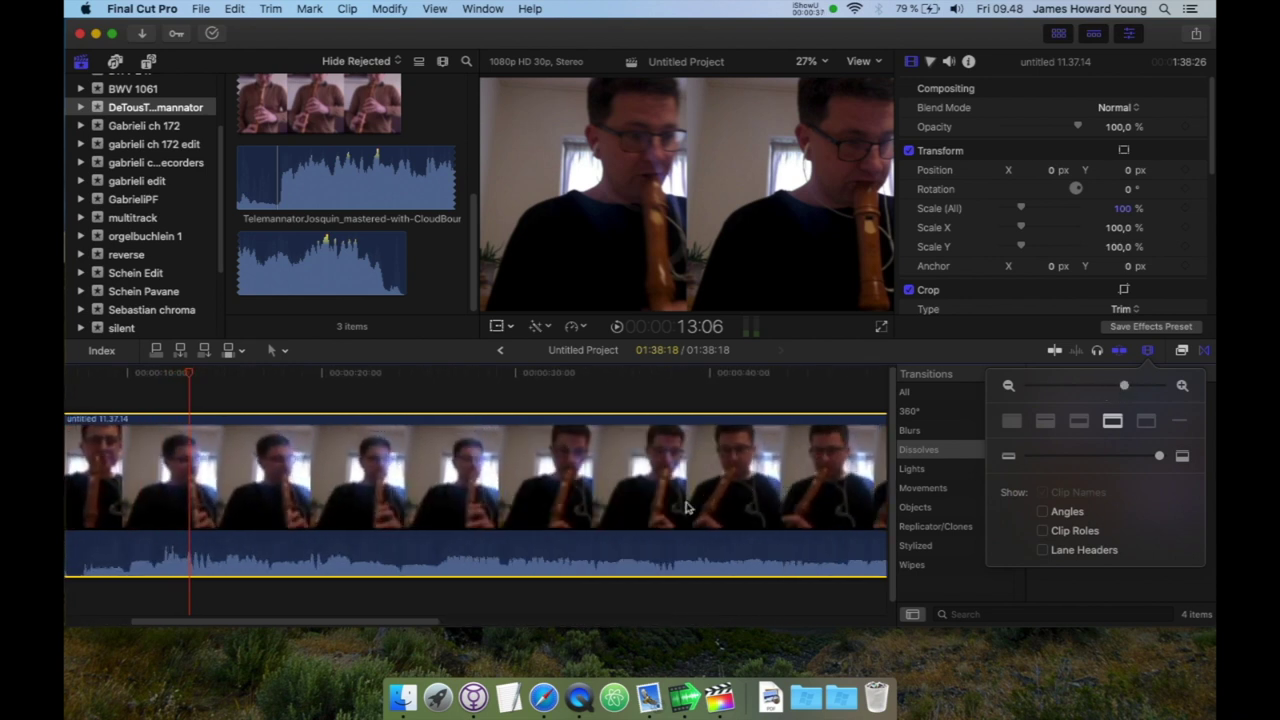
scroll(250, 450, "left", 5)
Trim the video clip's start by a few seconds and play it back to check
left_click(238, 375)
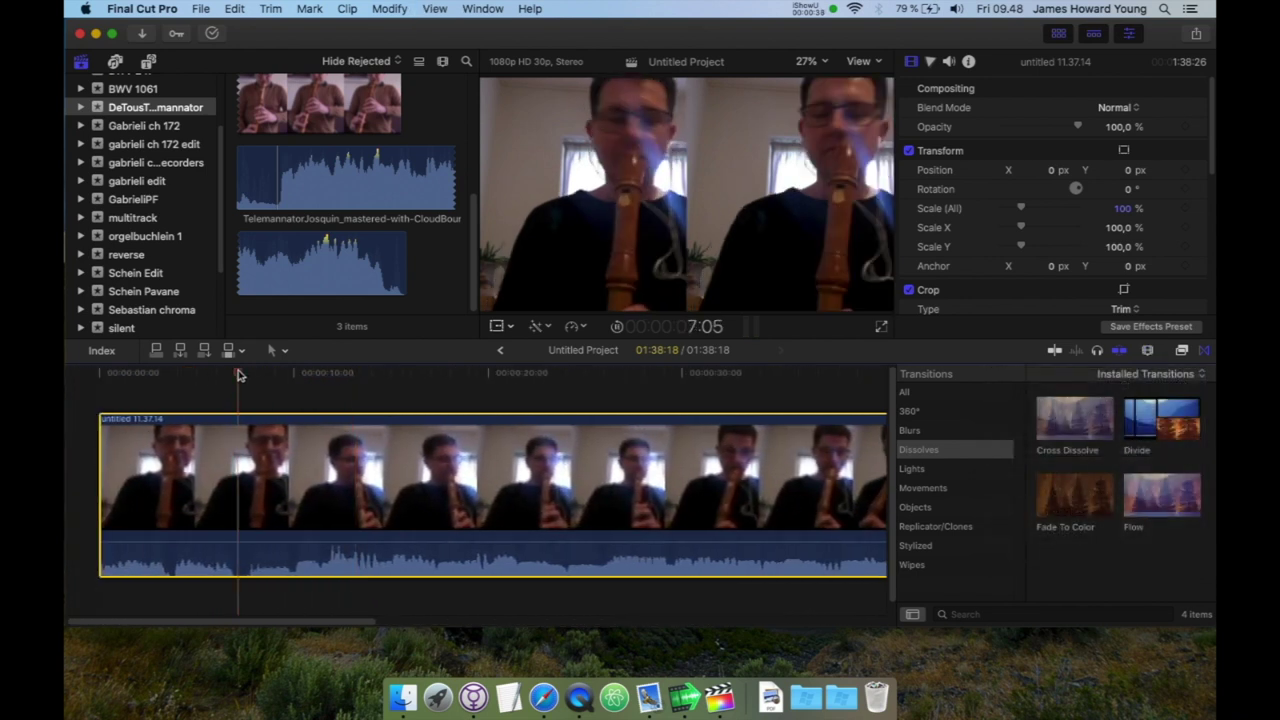
key("space")
key("space")
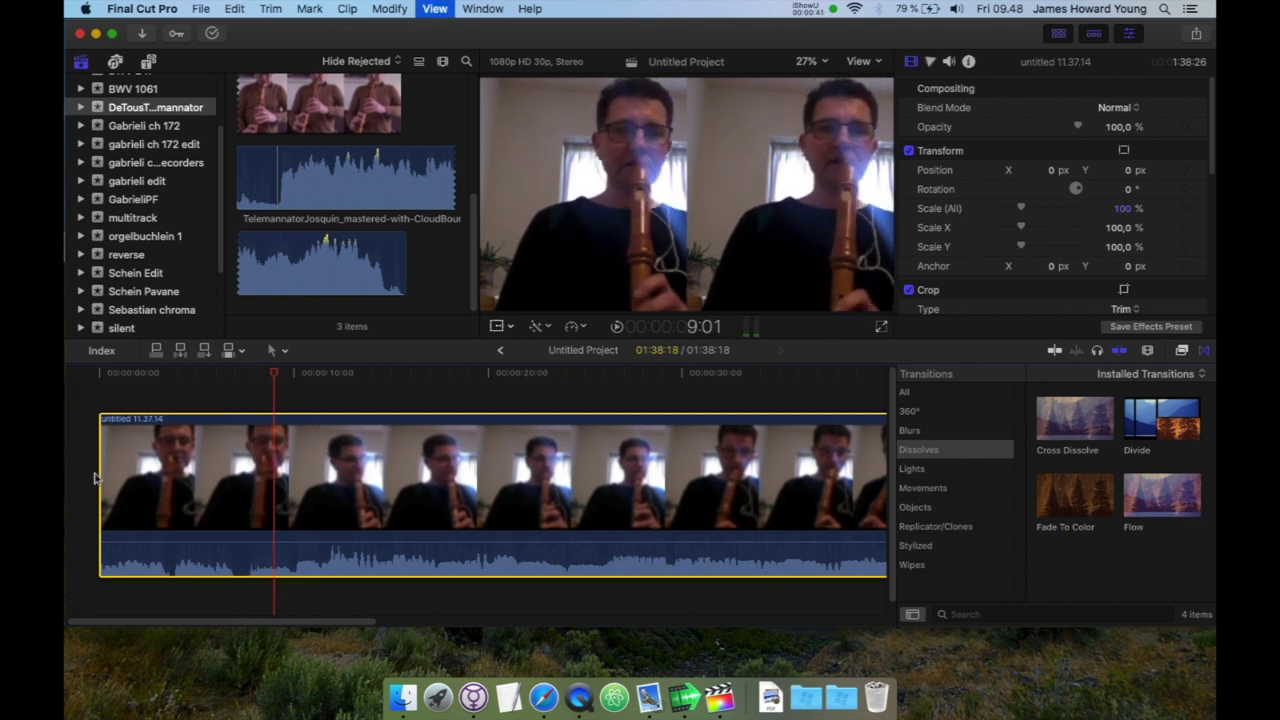
left_click_drag(101, 487, 305, 487)
key("space")
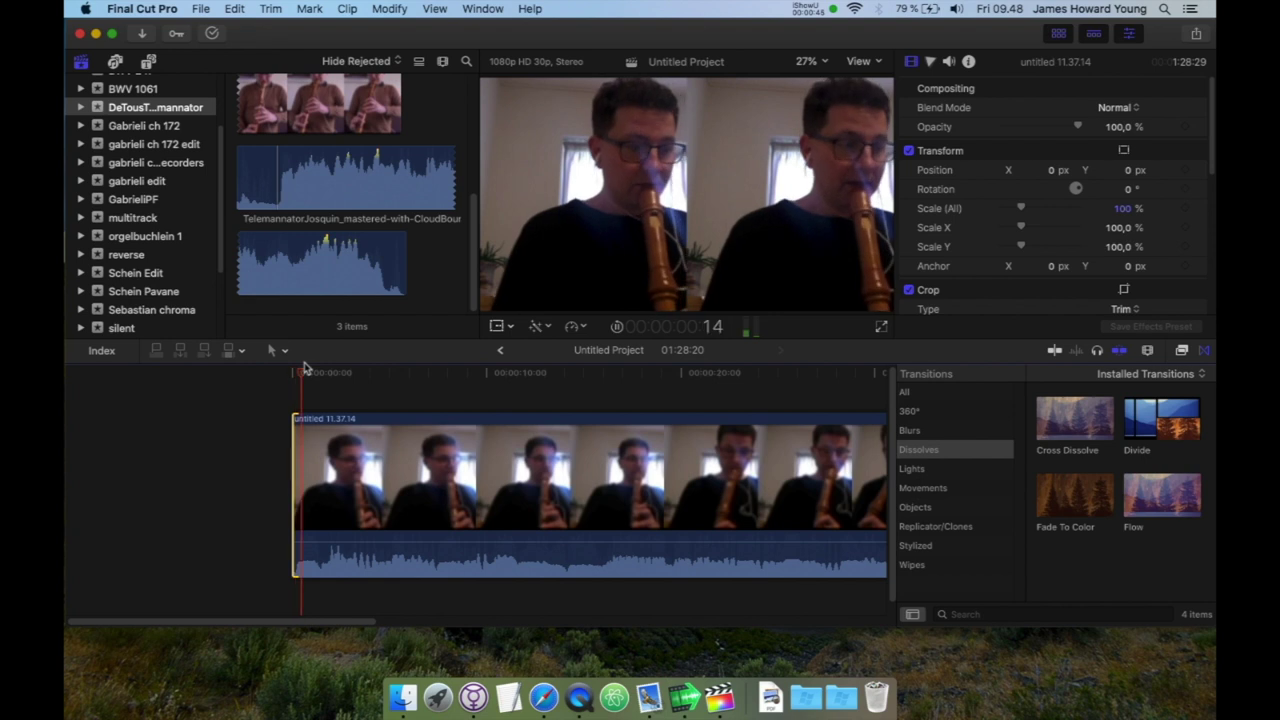
key("space")
left_click_drag(293, 480, 290, 479)
left_click_drag(291, 373, 289, 373)
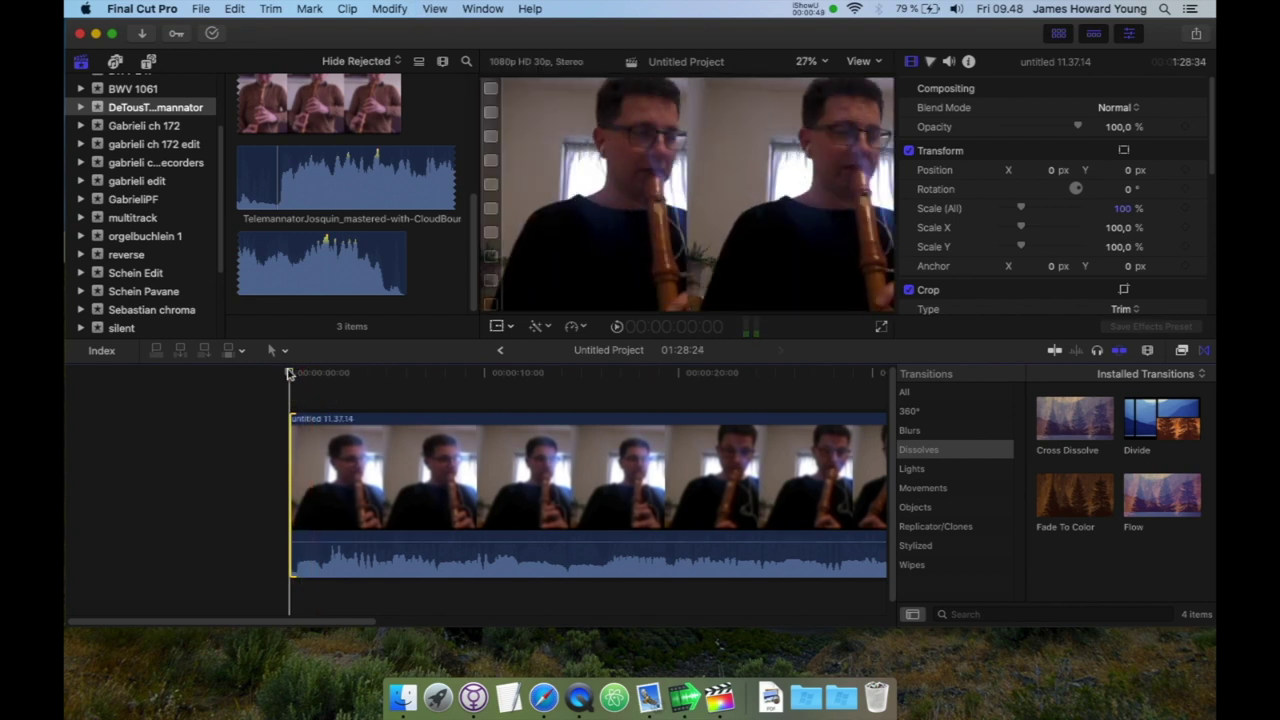
key("space")
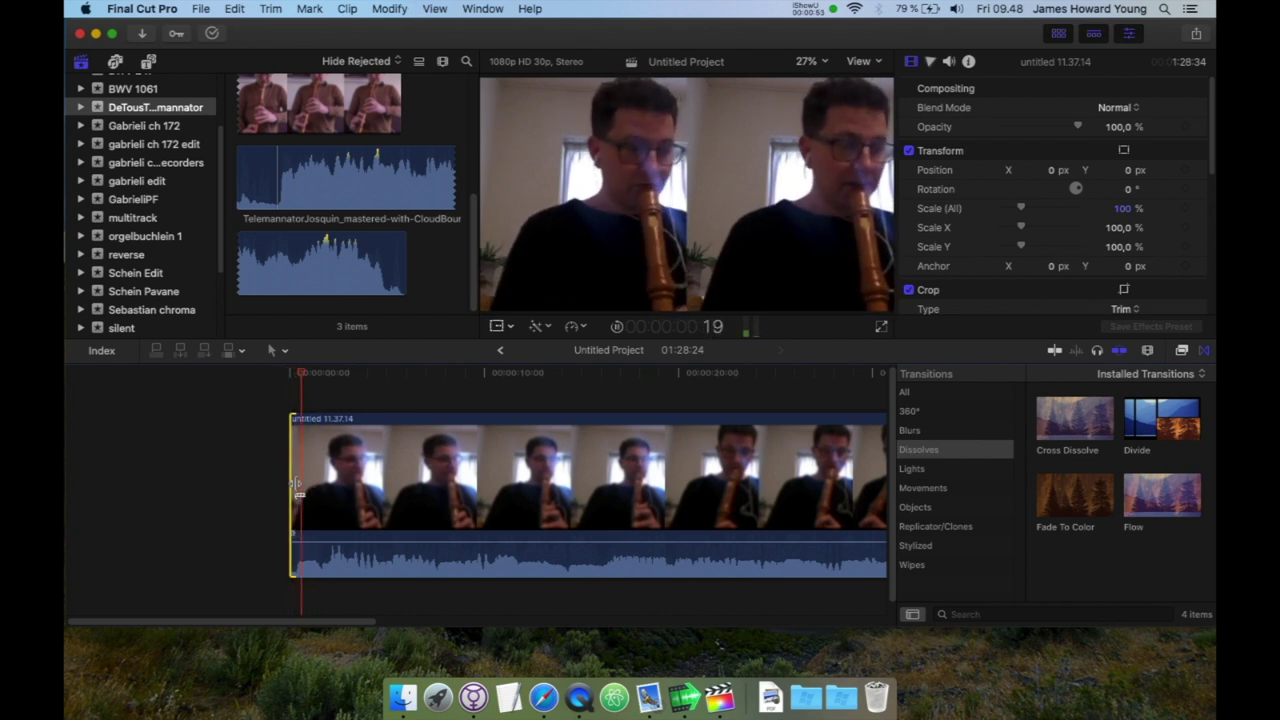
left_click_drag(292, 490, 281, 490)
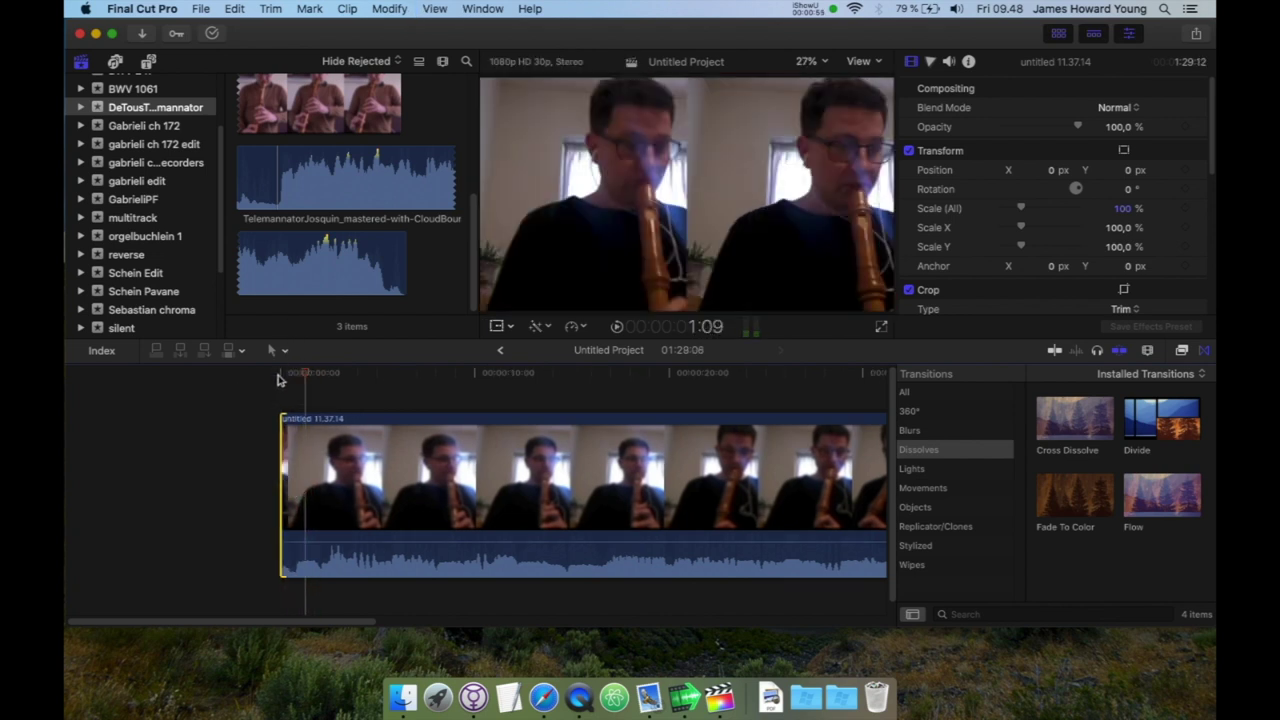
key("space")
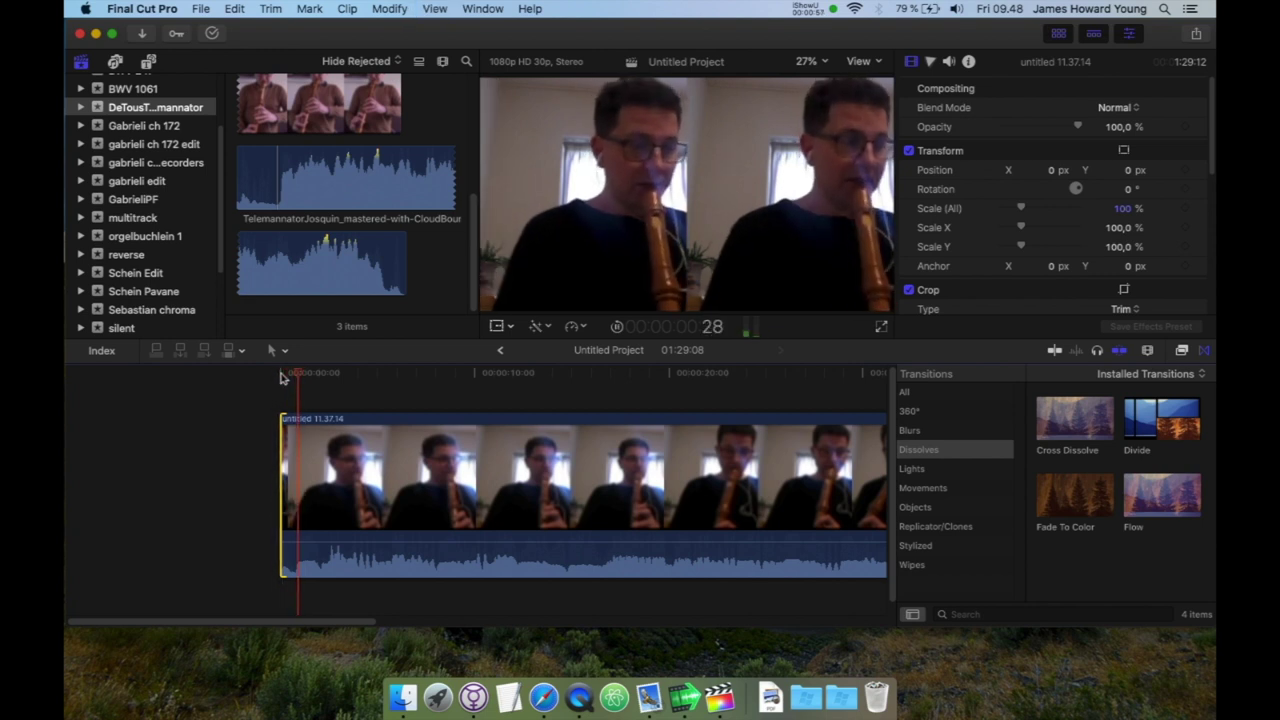
Undo the trim and shift the Final Cut Pro window left to reveal audio.aif
key("super+z")
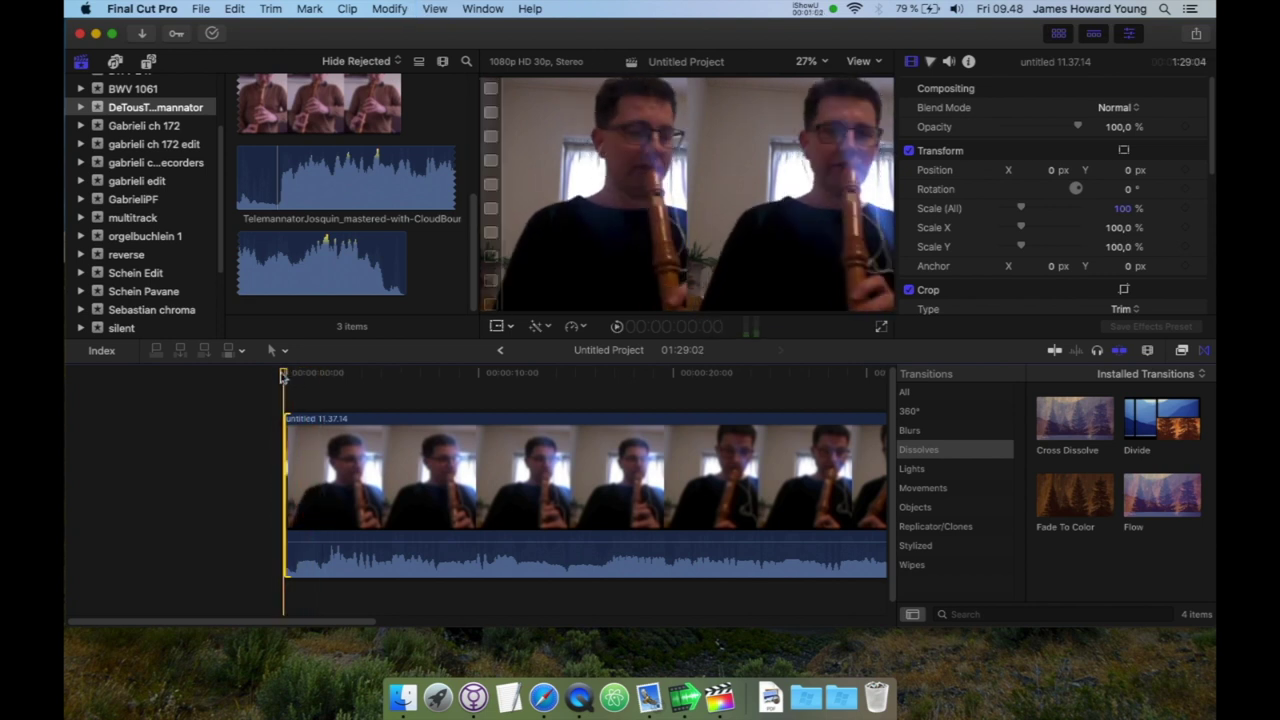
key("space")
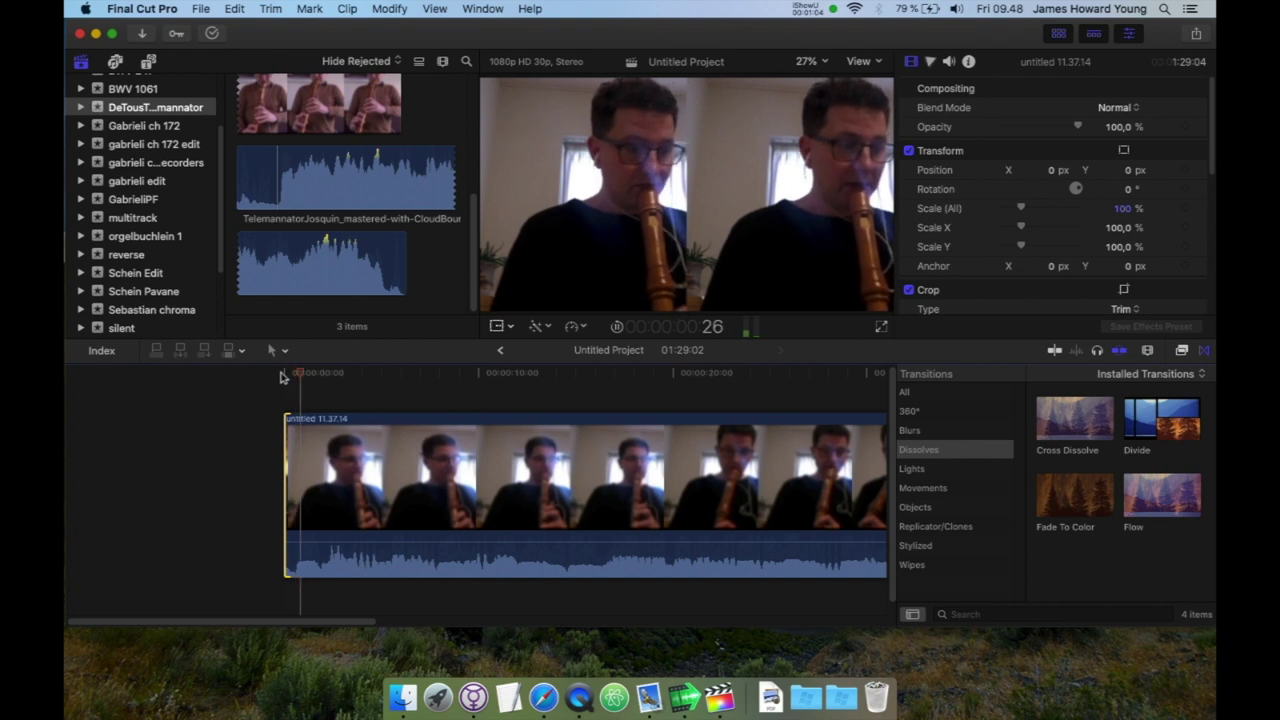
key("space")
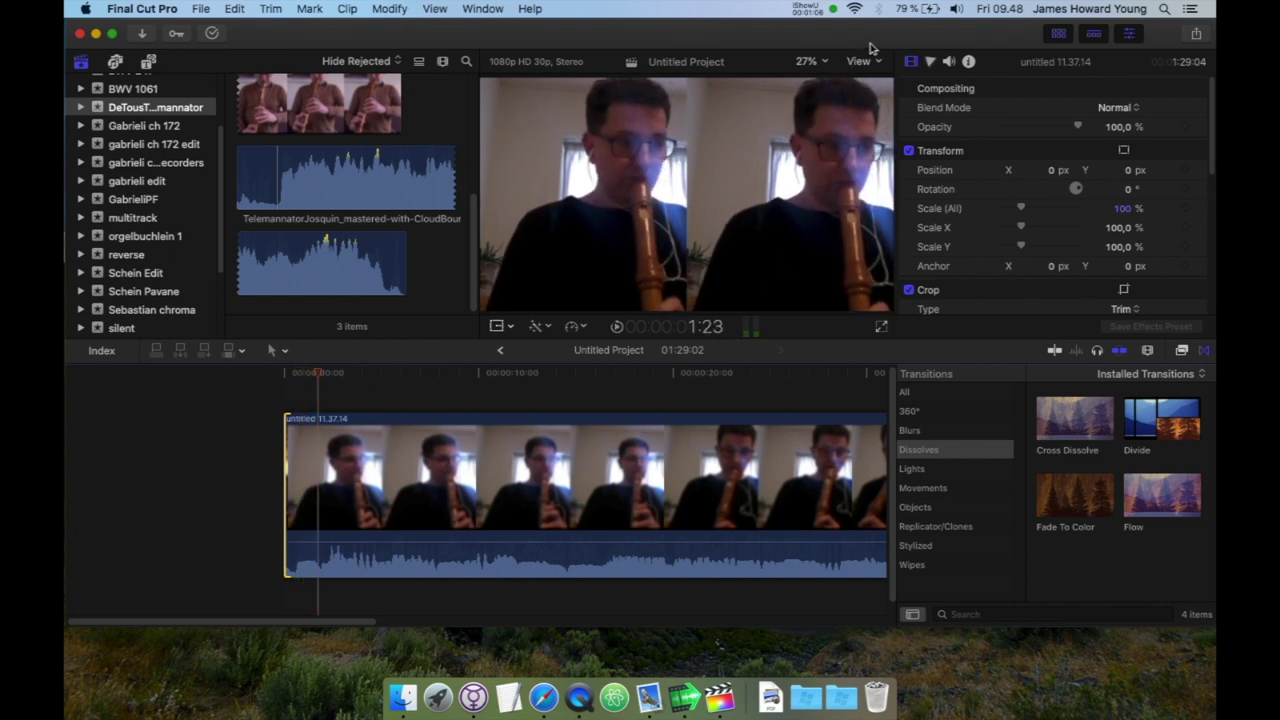
left_click_drag(870, 47, 785, 6)
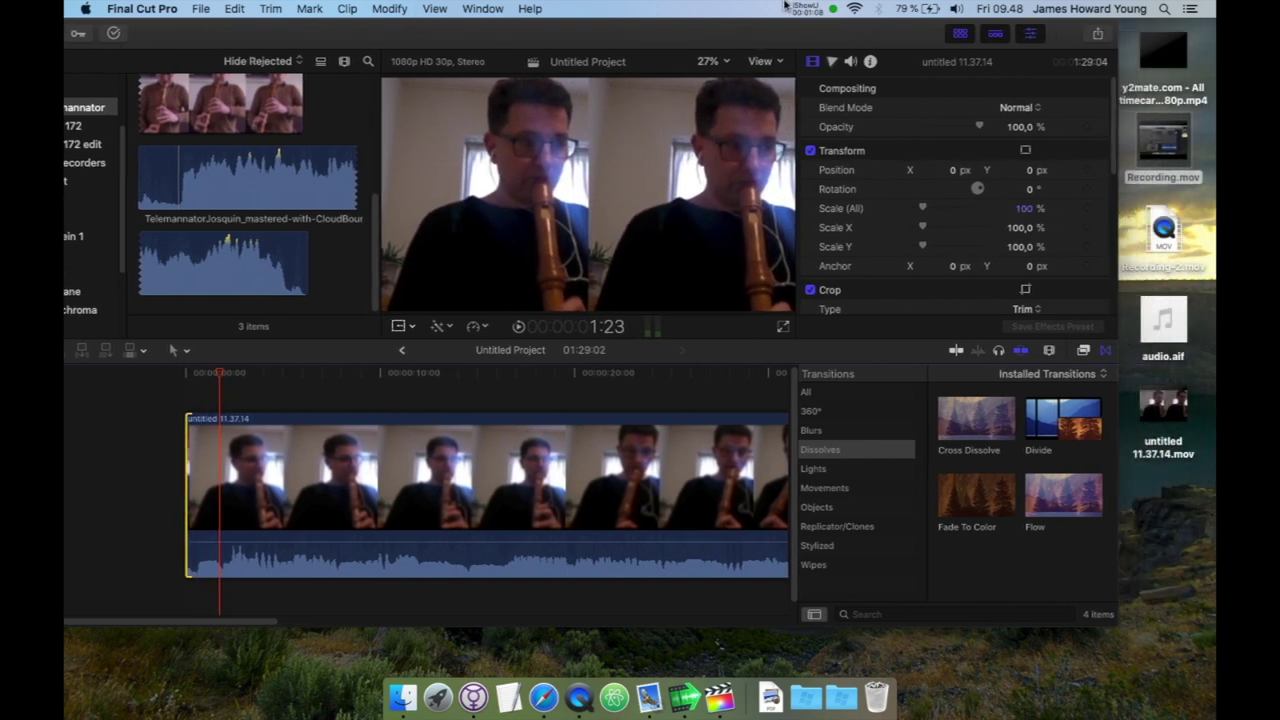
scroll(647, 428, "down", 1)
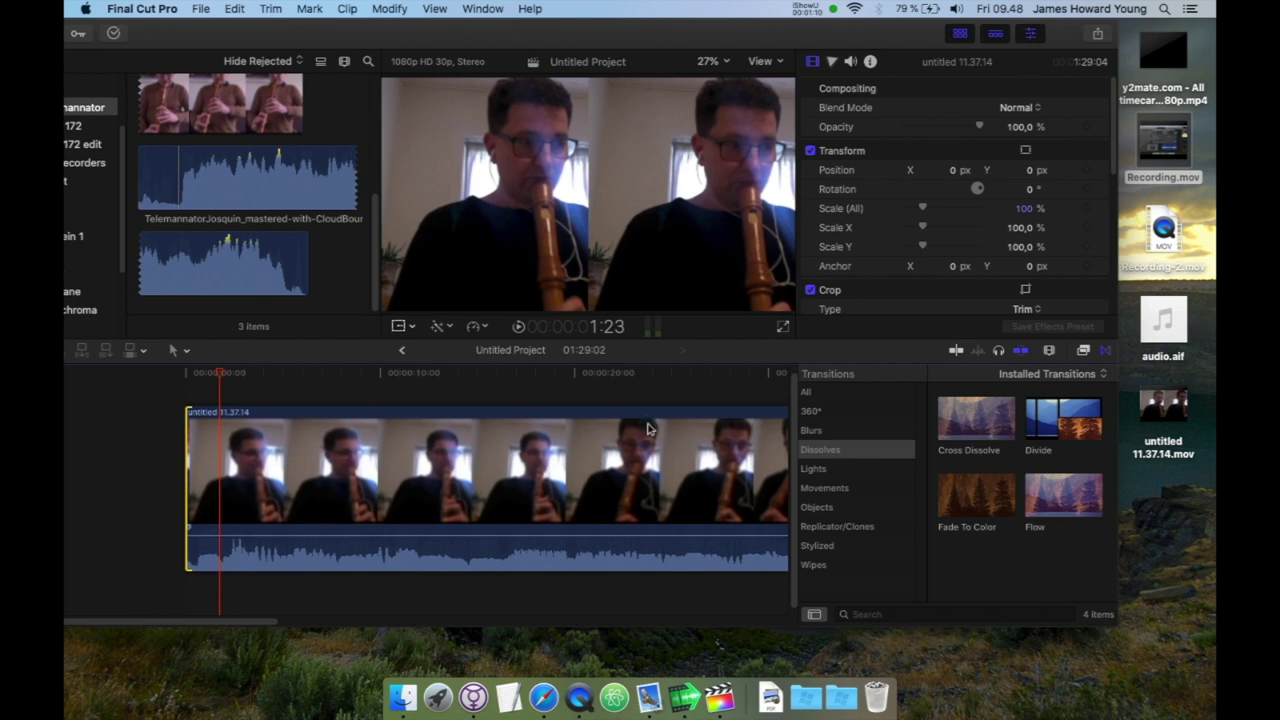
Add audio.aif to the timeline beneath the video clip
left_click(1164, 322)
left_click_drag(1180, 335, 243, 600)
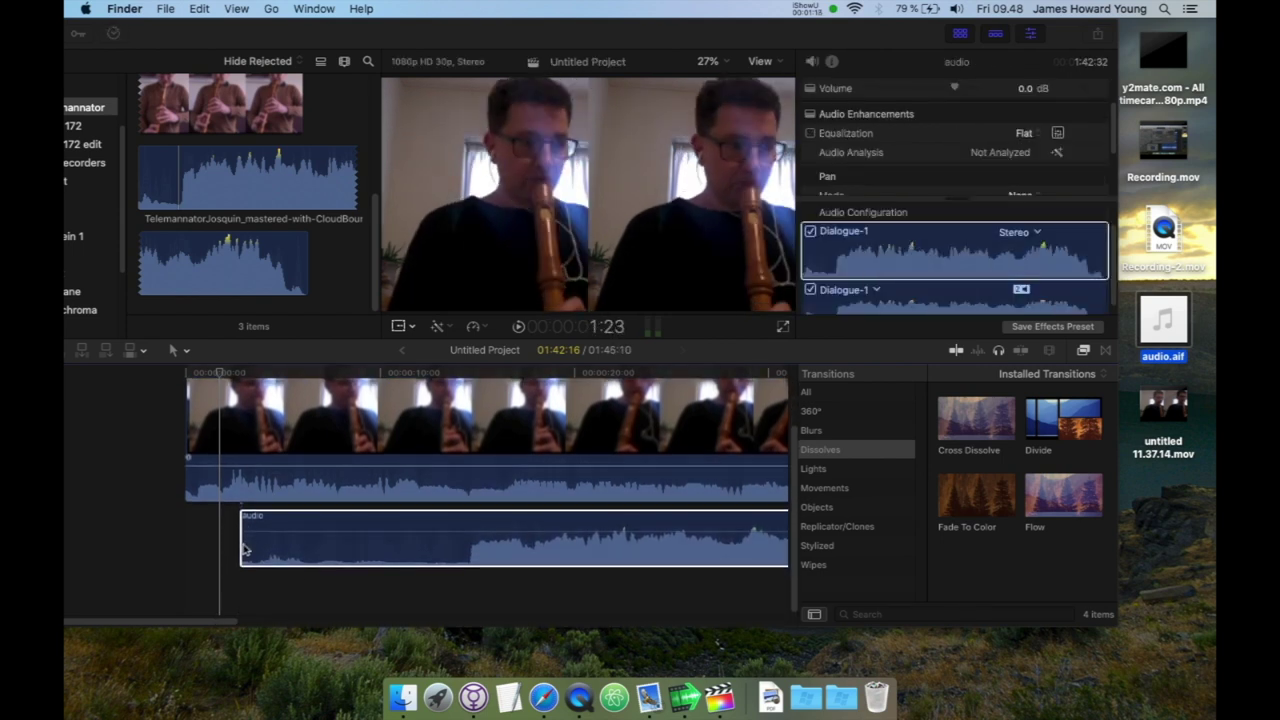
left_click(224, 580)
left_click(238, 580)
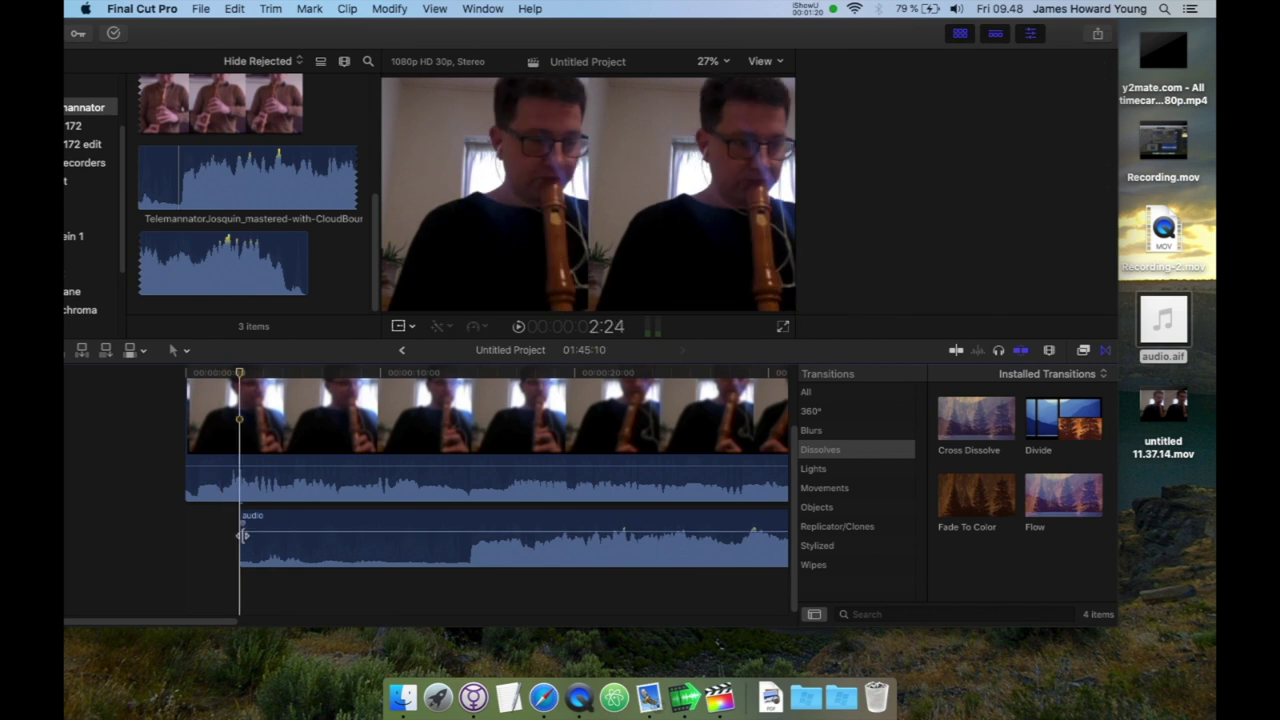
left_click(201, 497)
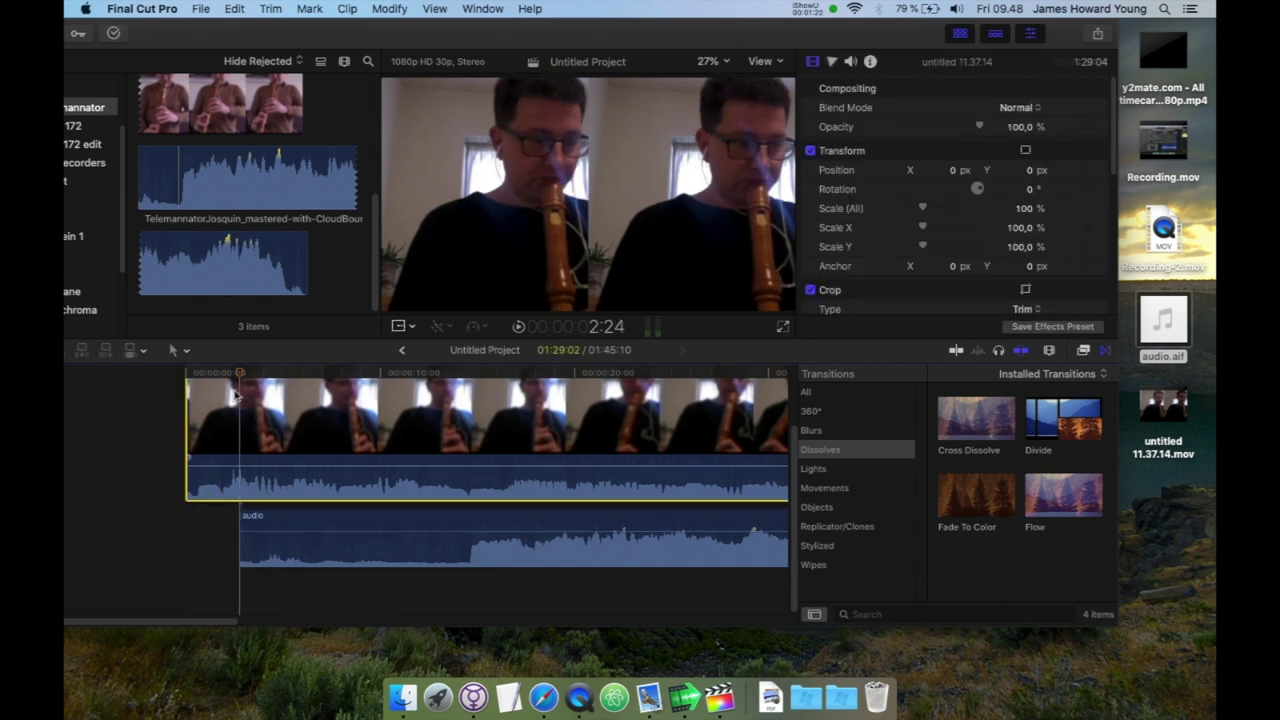
Test-trim the audio clip's start, restore it, and play the project from the start
left_click_drag(240, 376, 200, 376)
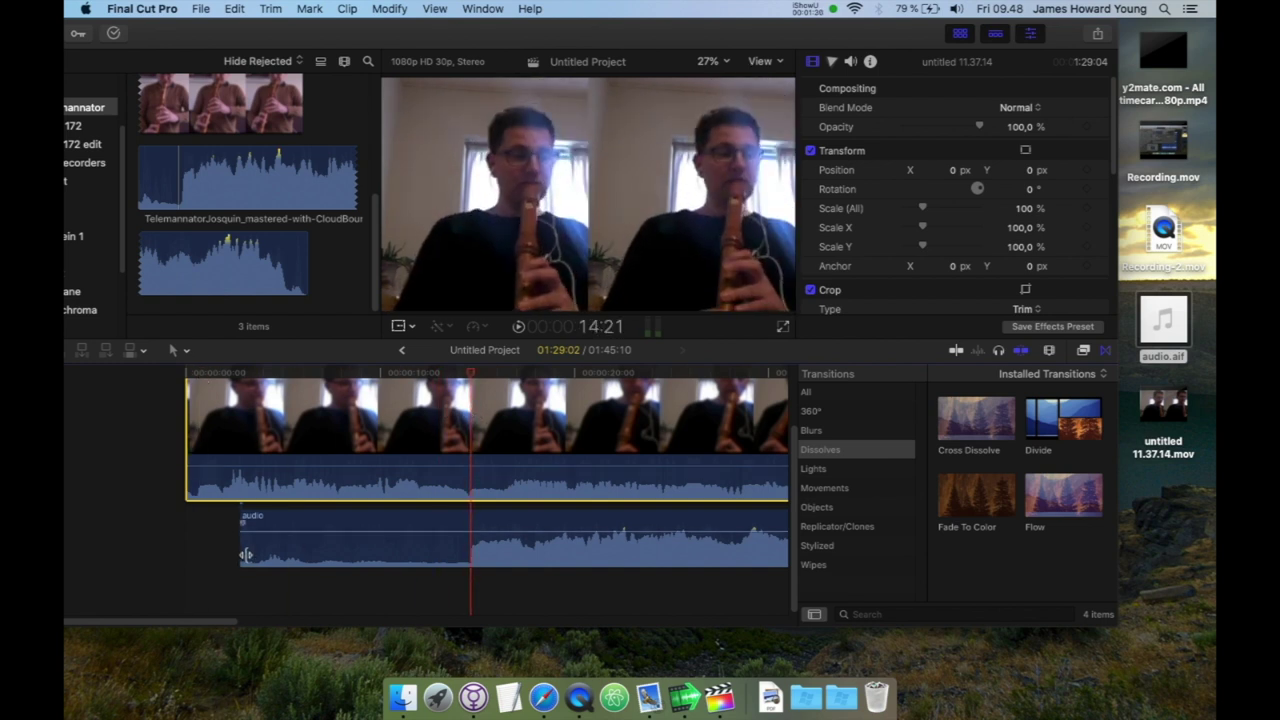
left_click_drag(242, 540, 186, 545)
left_click(522, 545)
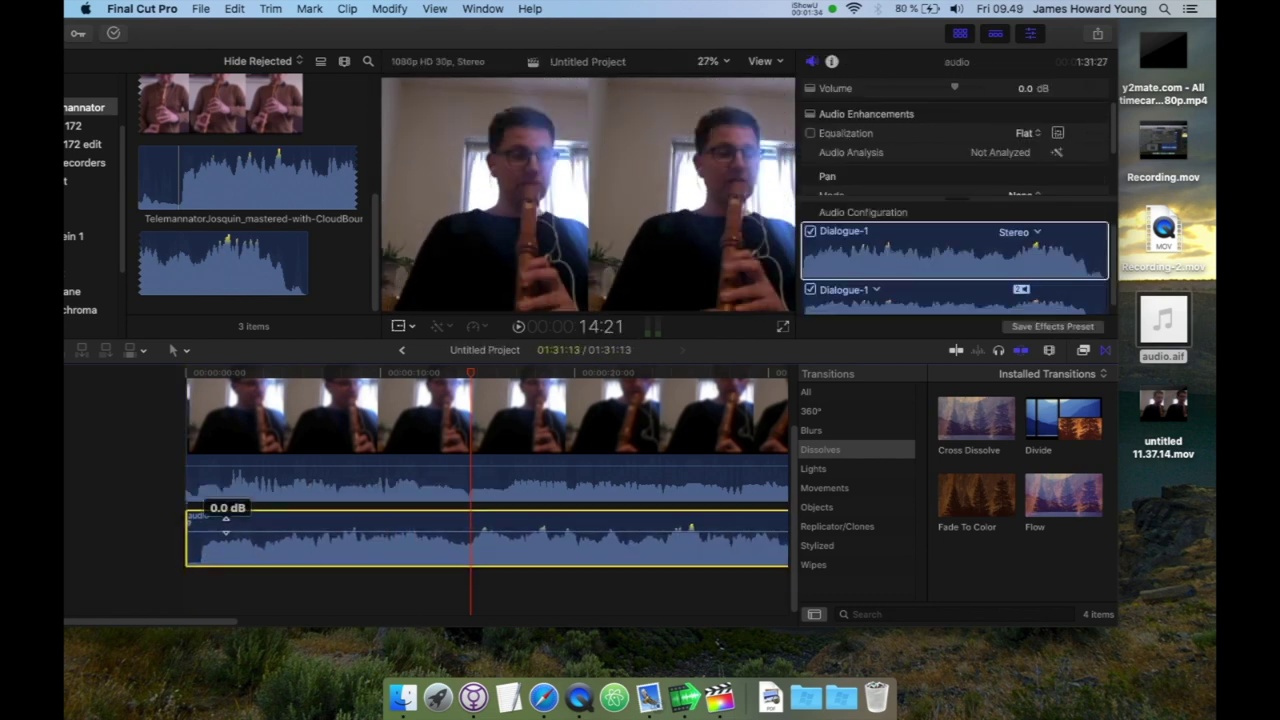
left_click(190, 376)
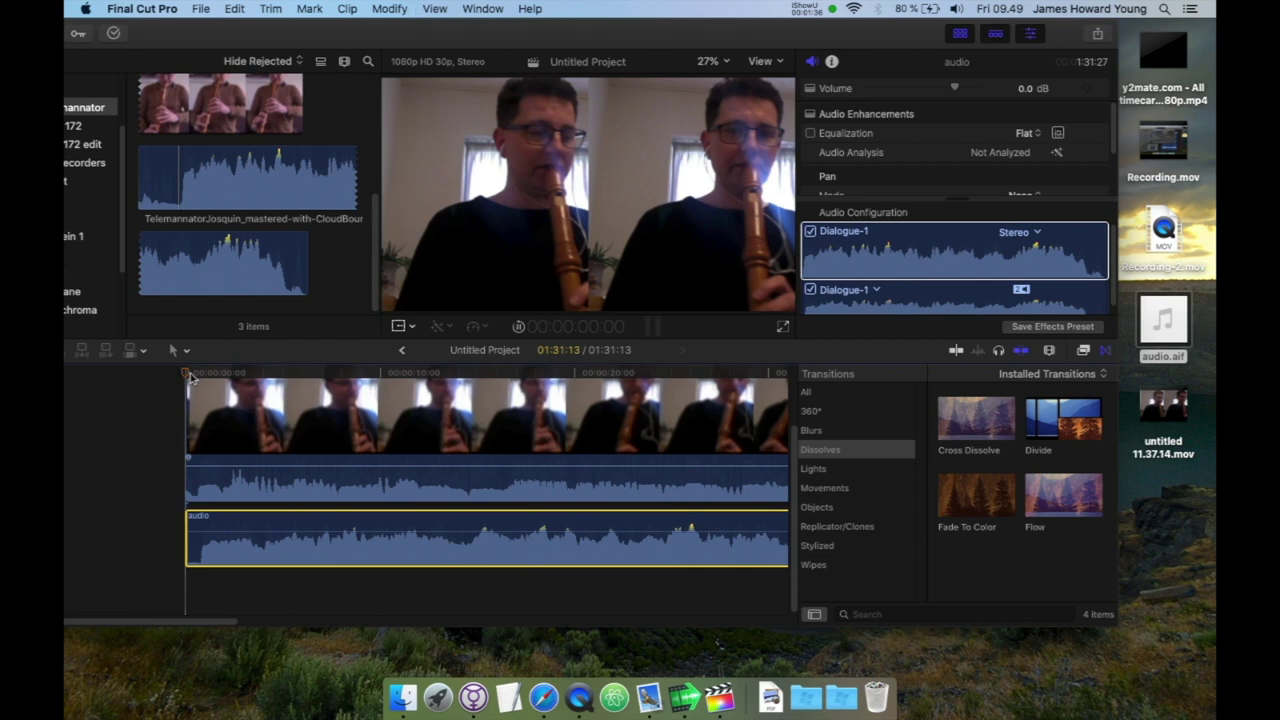
key("space")
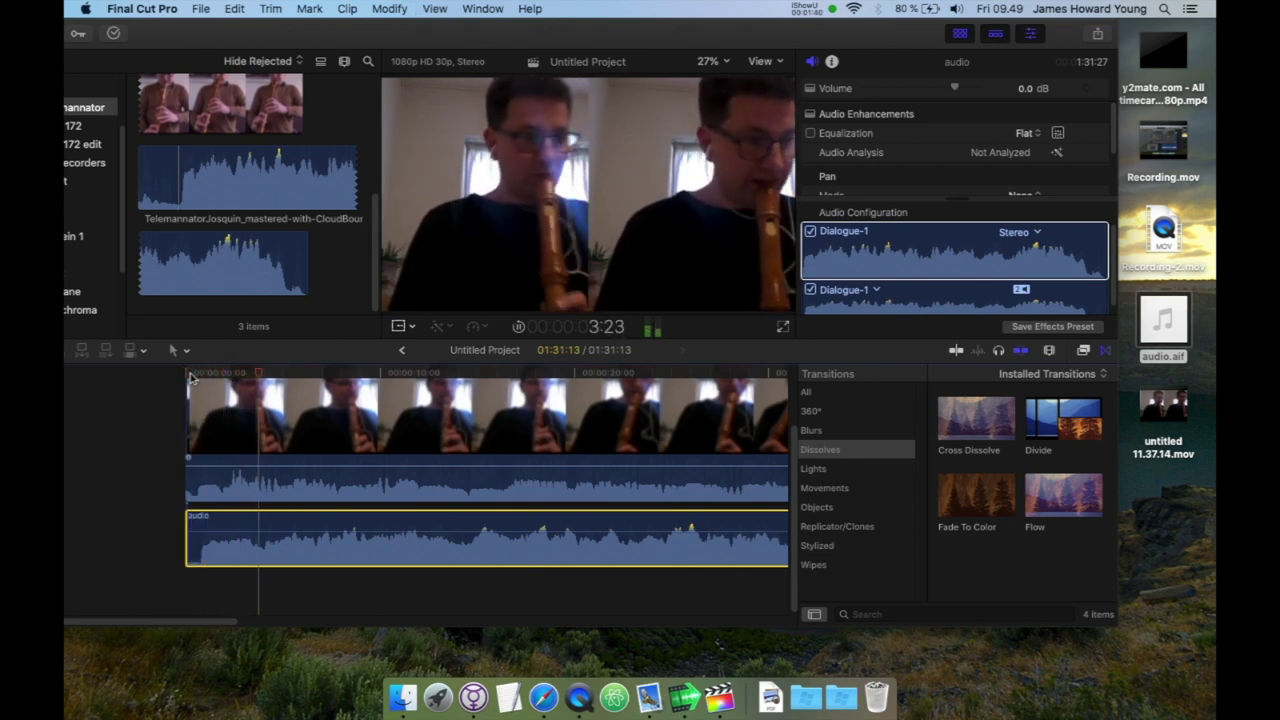
key("space")
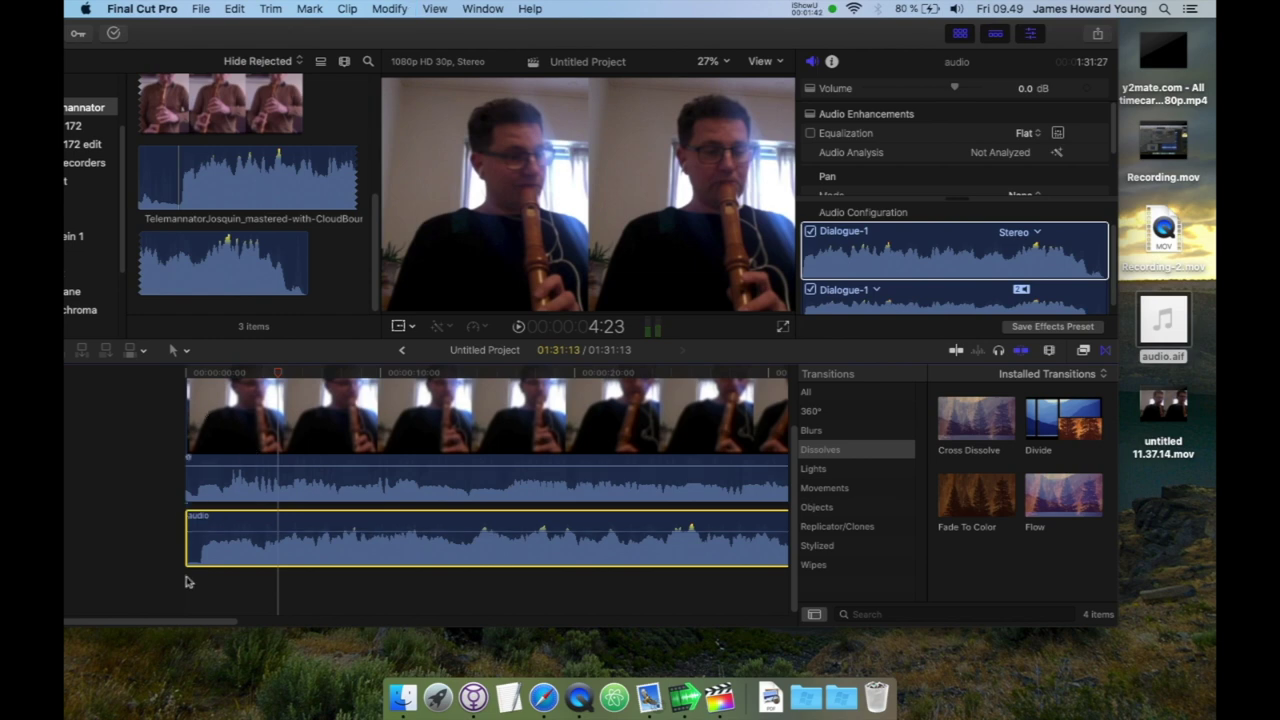
Zoom in and trim the audio clip's start slightly to sync it with the video
left_click(1049, 352)
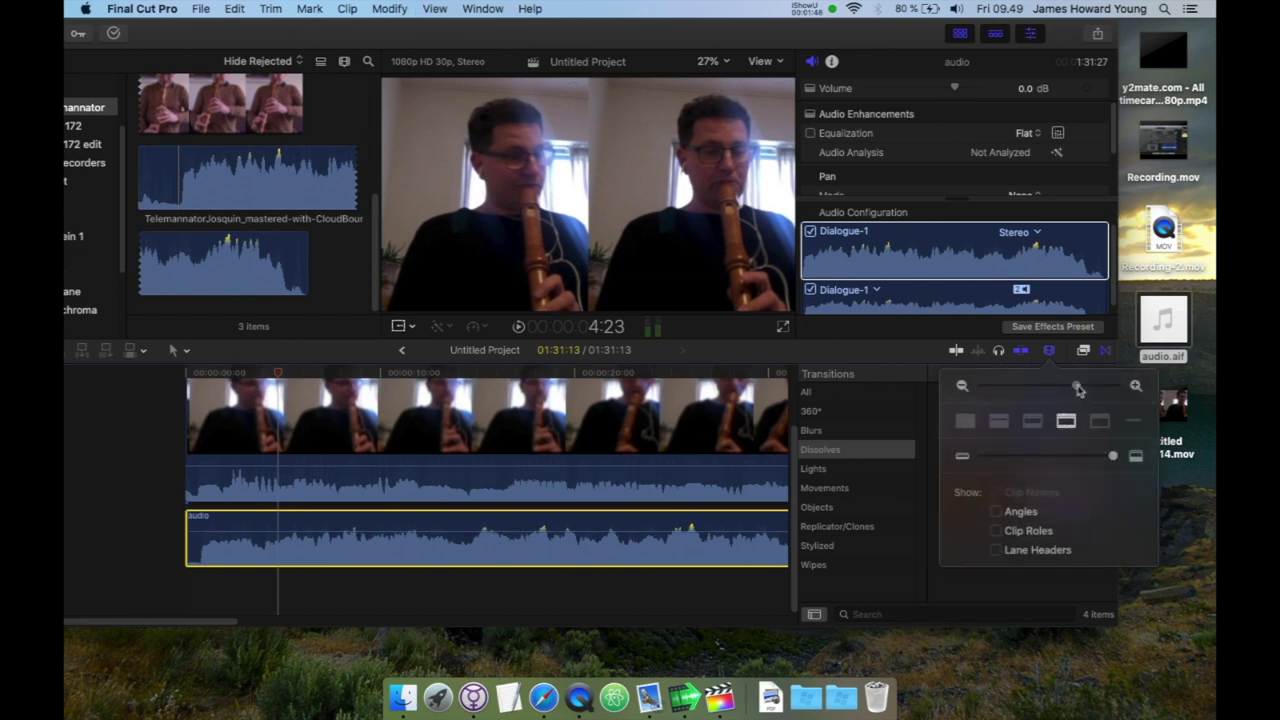
left_click_drag(1078, 390, 1081, 388)
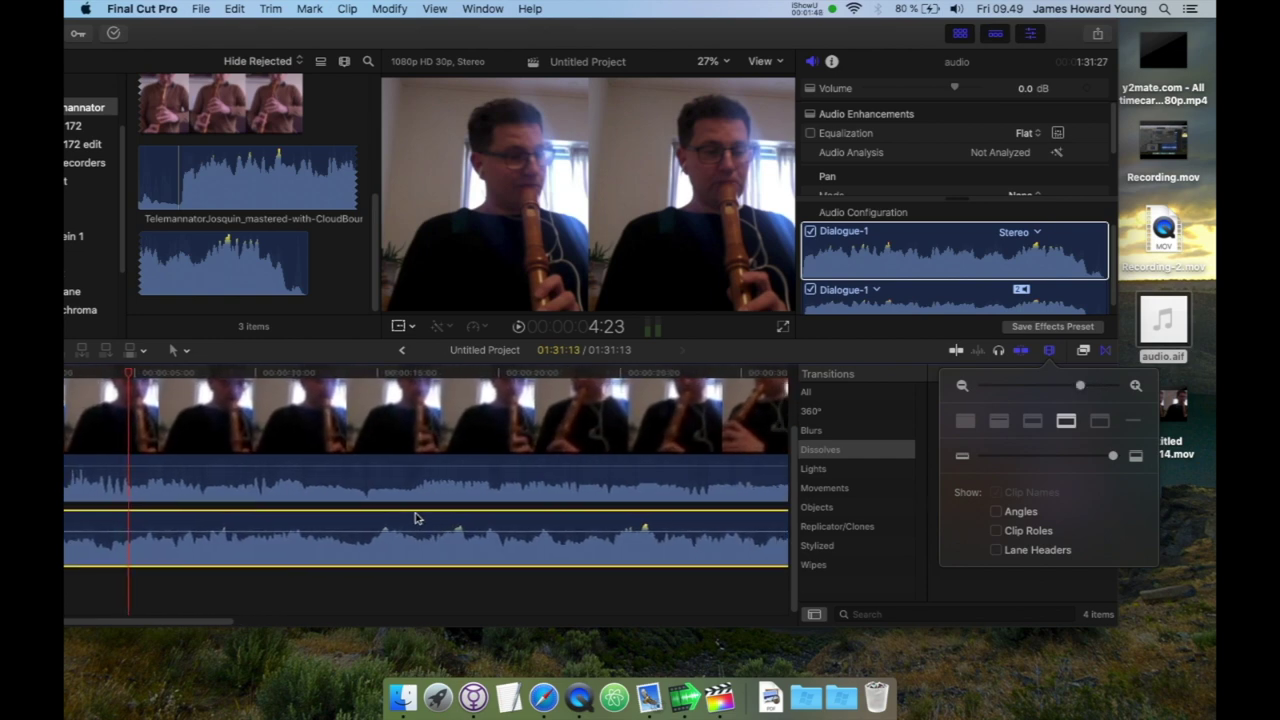
scroll(418, 517, "right", 1)
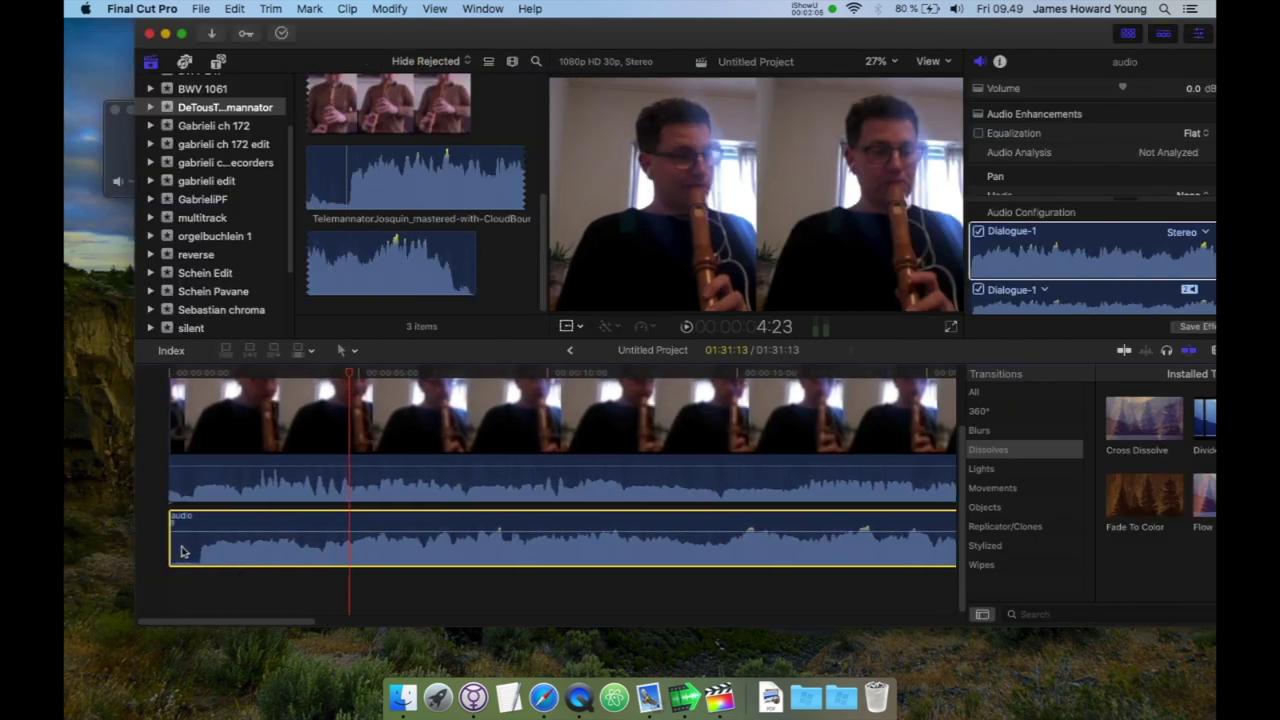
left_click_drag(176, 546, 191, 523)
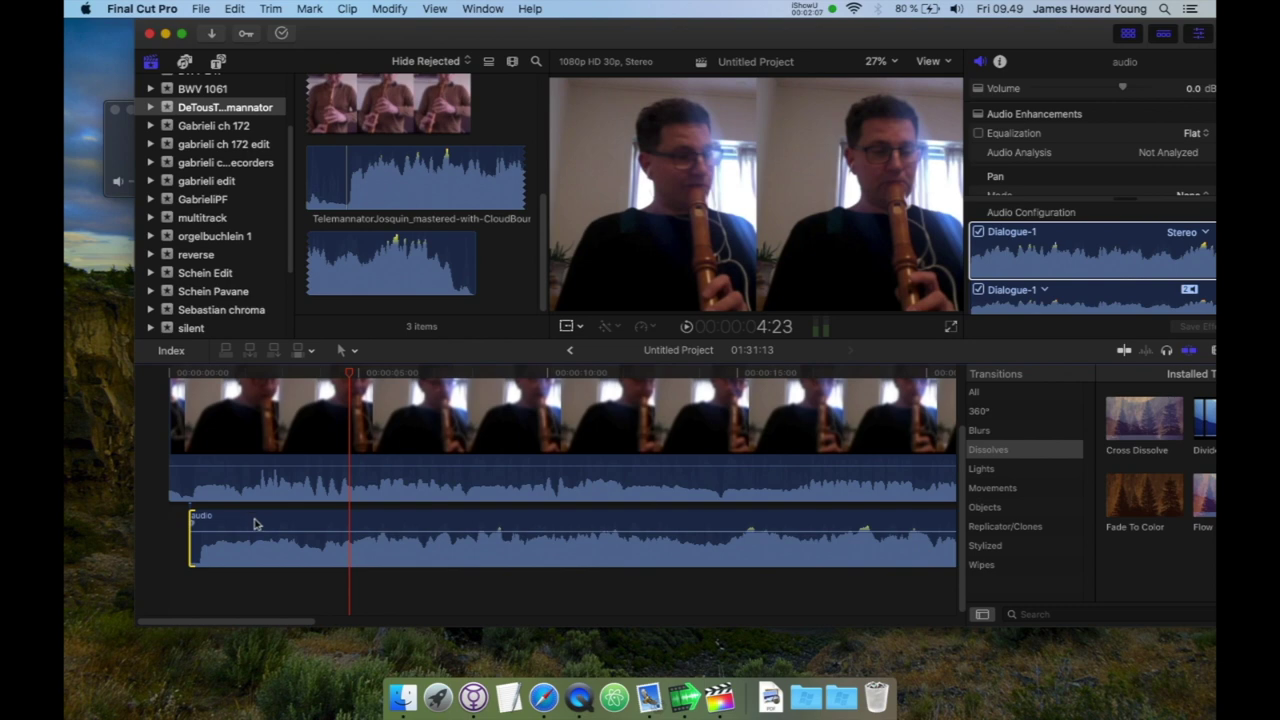
key("comma")
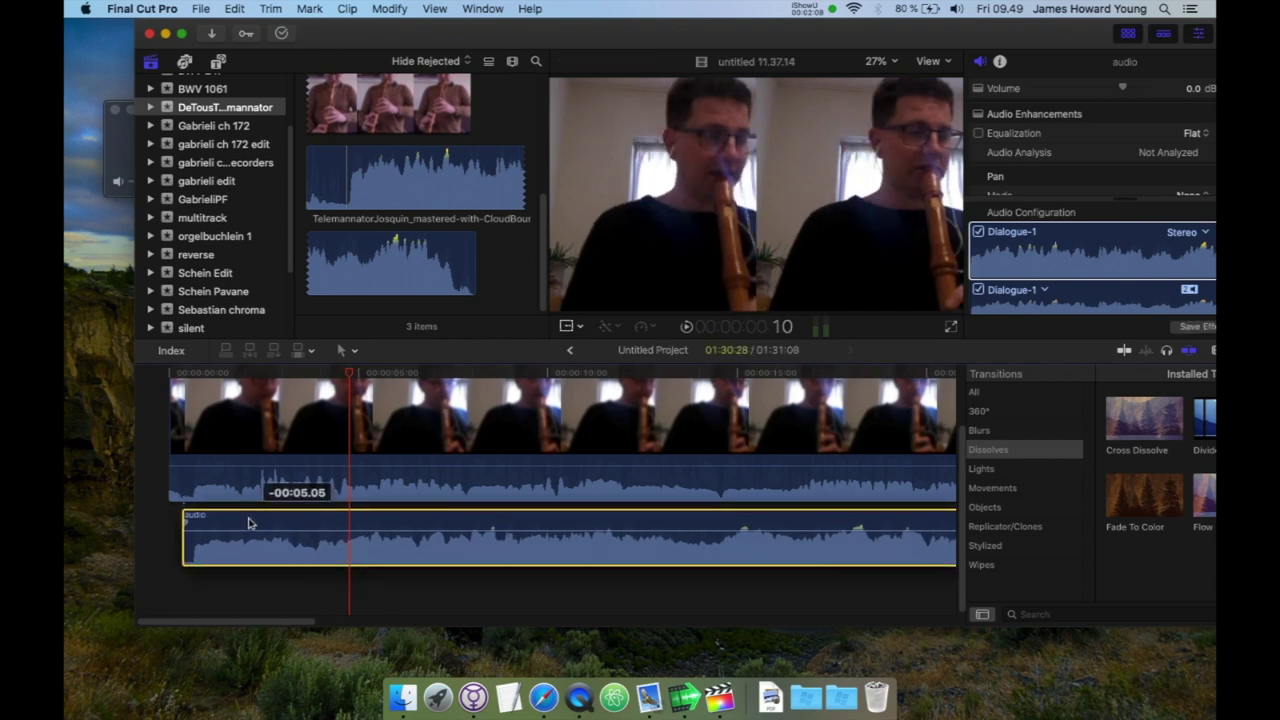
Play from the start and lower the video clip's own sound to about -12 dB
left_click(187, 372)
key("space")
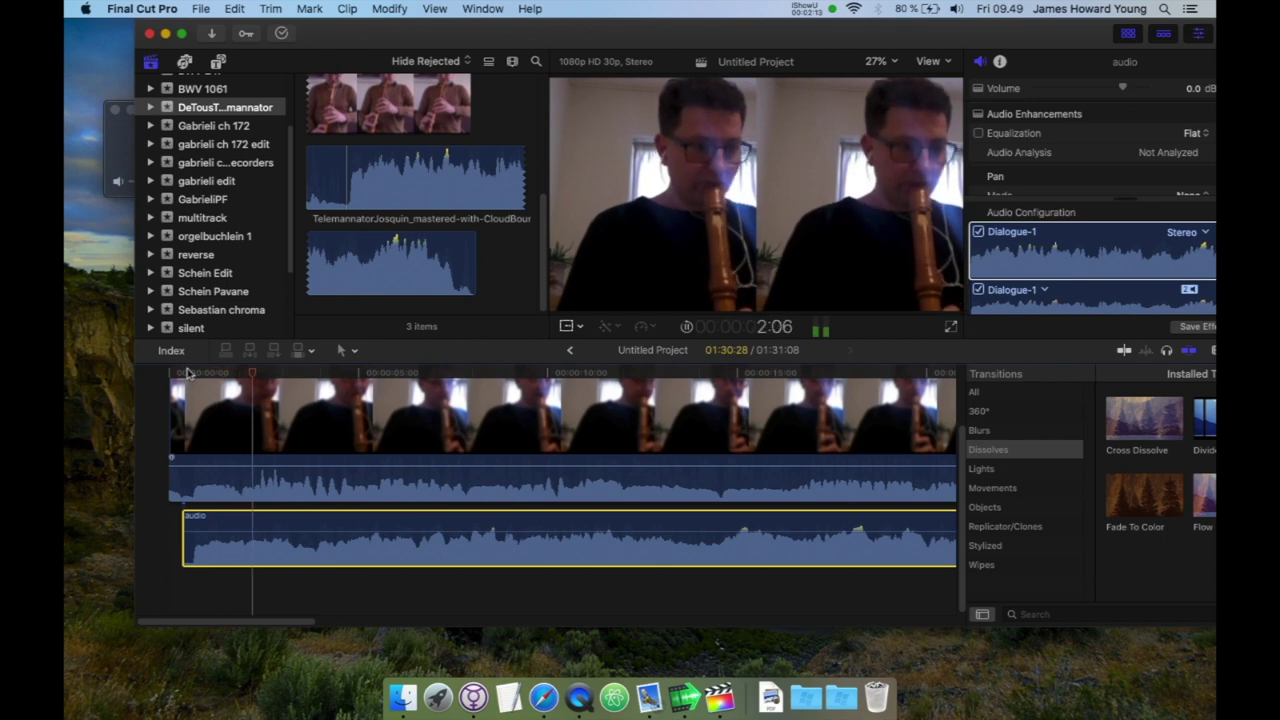
left_click(205, 461)
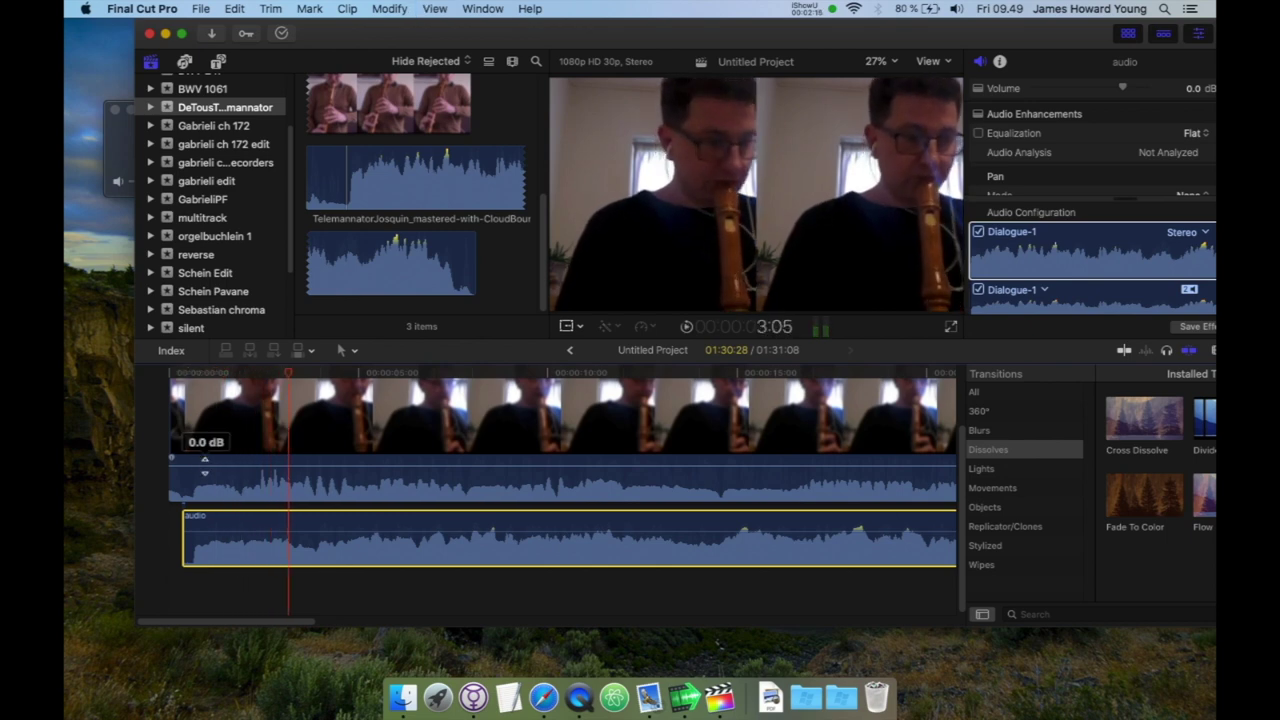
mouse_move(204, 470)
left_mouse_down()
mouse_move(203, 493)
mouse_move(202, 466)
mouse_move(201, 478)
left_mouse_up()
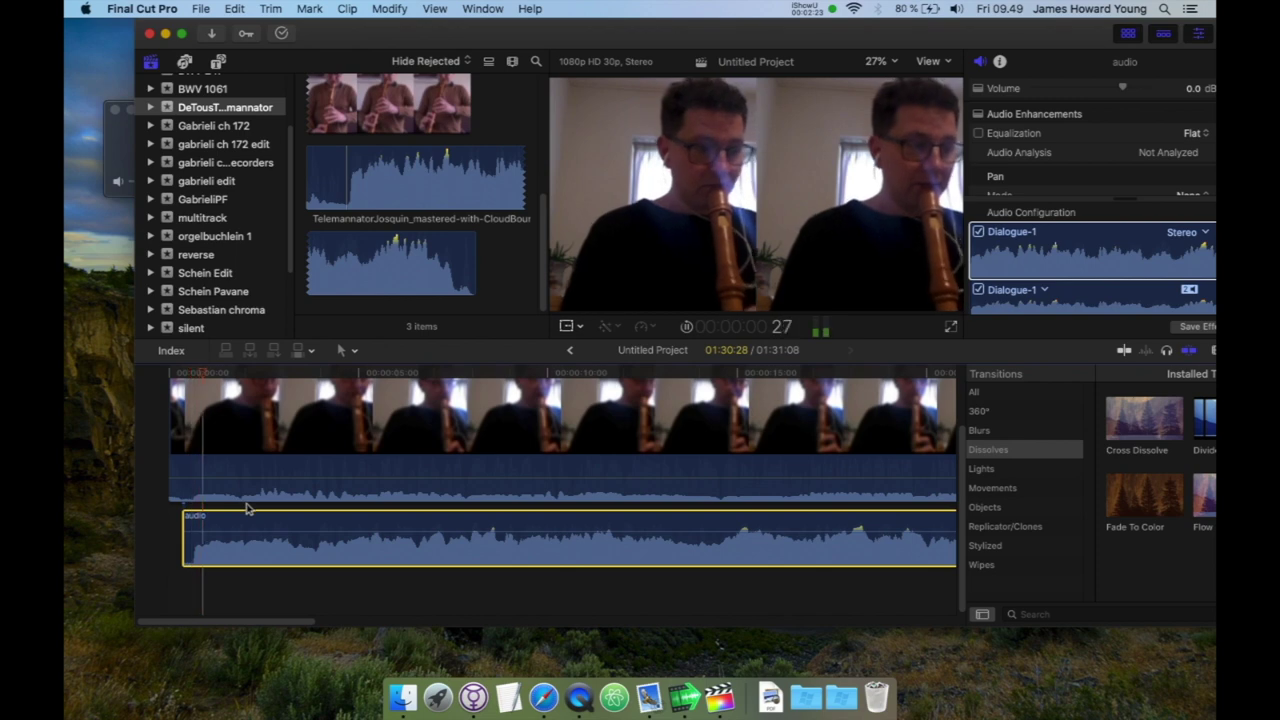
Pull the video clip's original sound fully down, keeping audio.aif at 0.0 dB
left_click_drag(244, 516, 250, 541)
left_click_drag(263, 463, 267, 482)
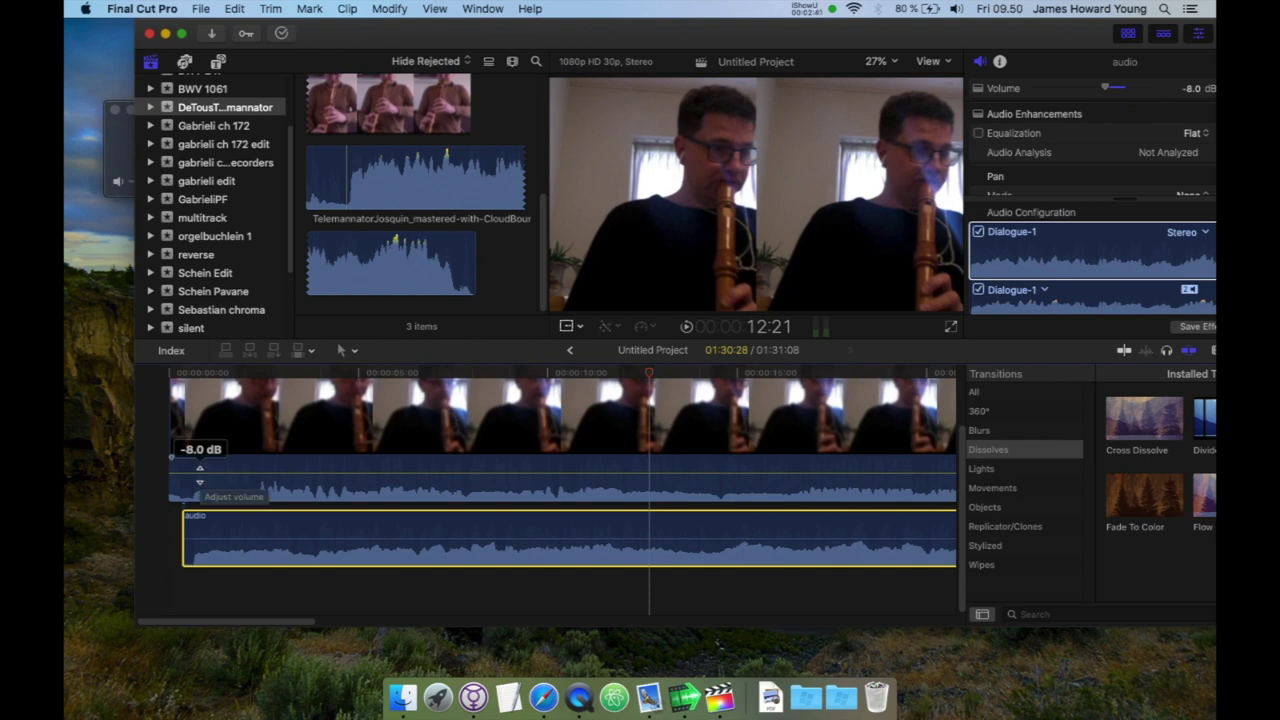
left_click_drag(199, 475, 200, 529)
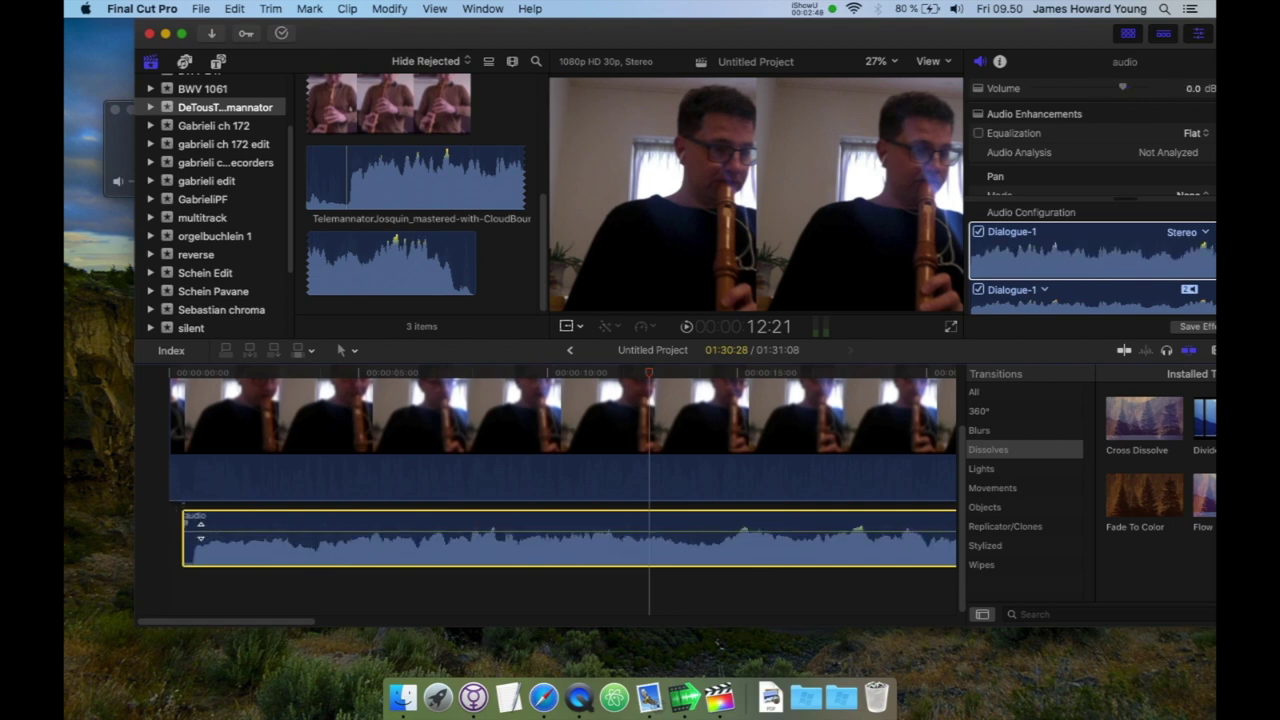
left_click(213, 600)
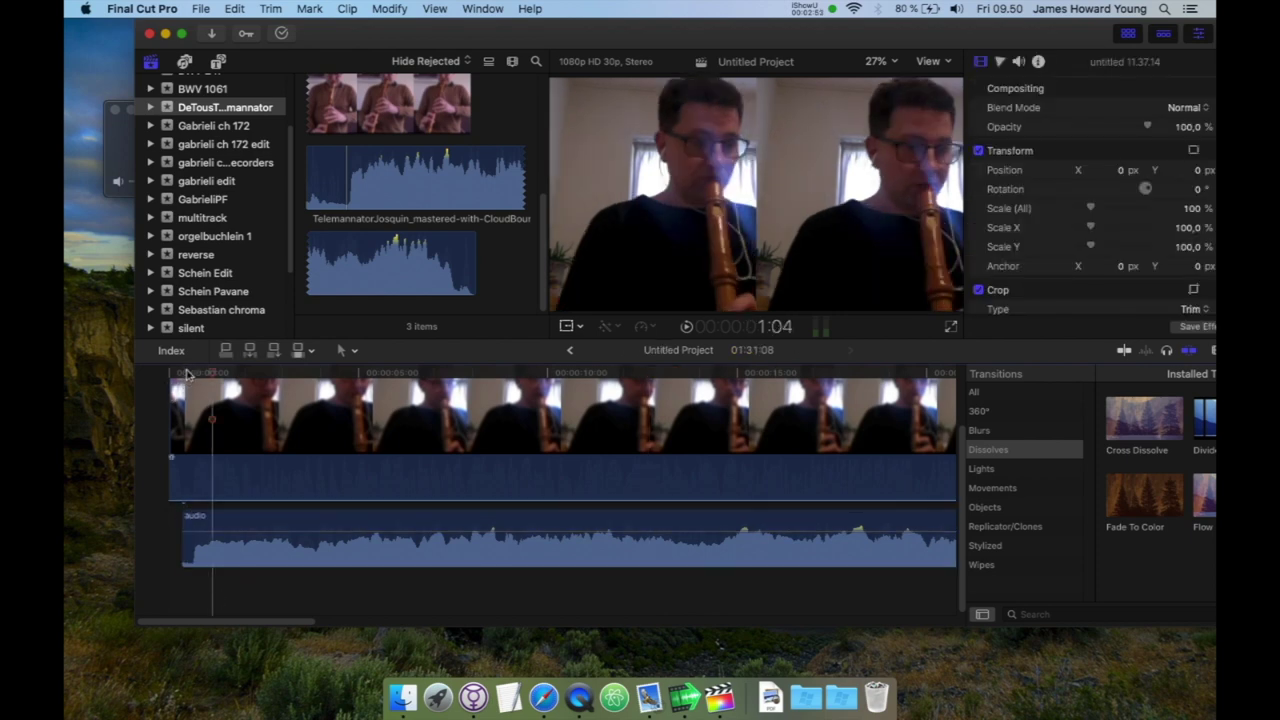
left_click(190, 540)
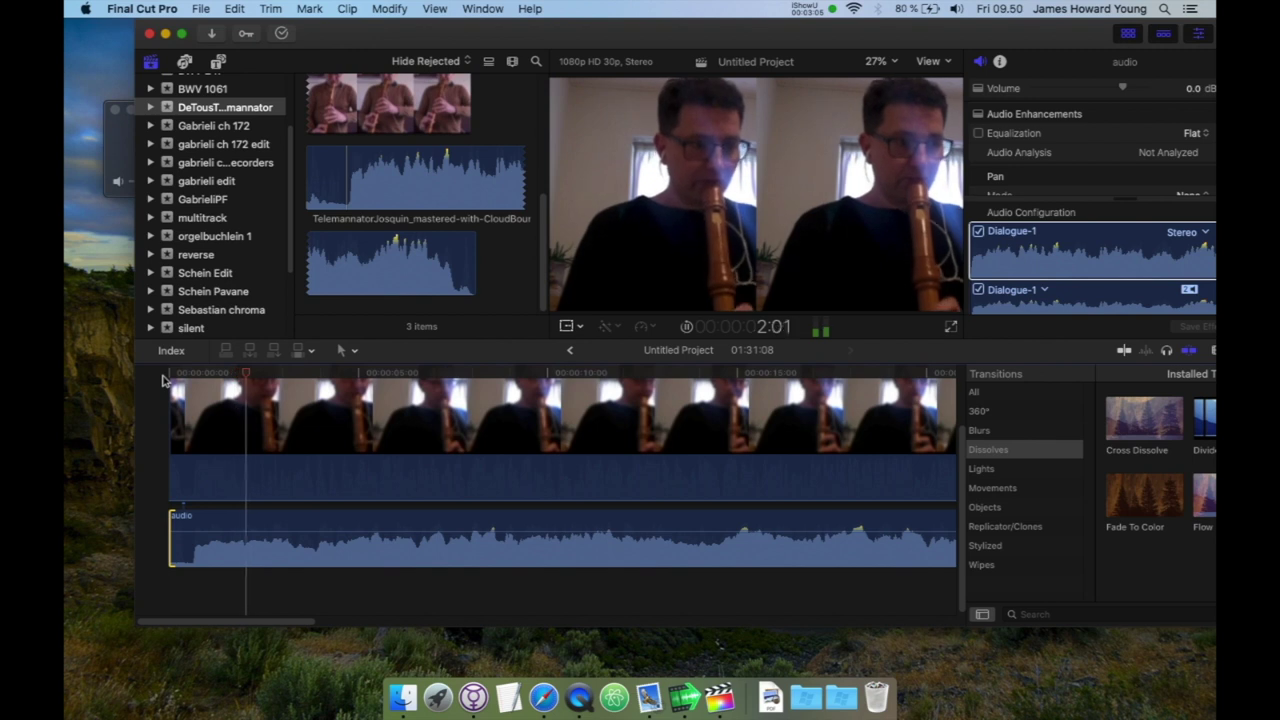